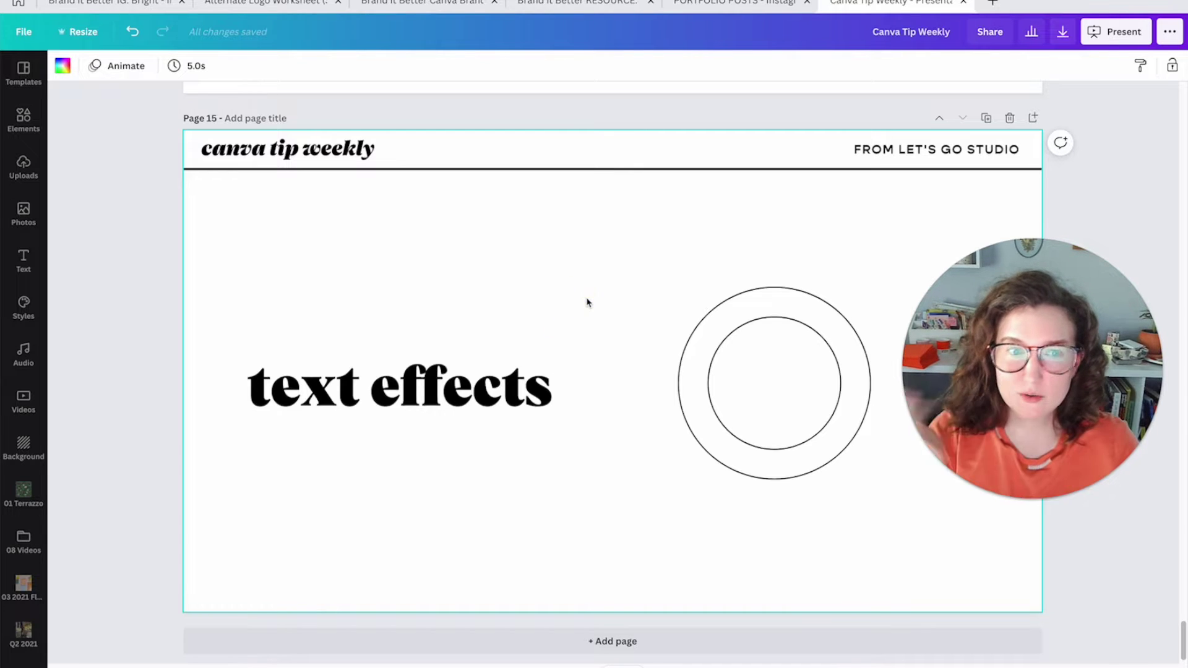
- Give the 'text effects' heading an opaque yellow Background effect with roundness 100
left_click(533, 372)
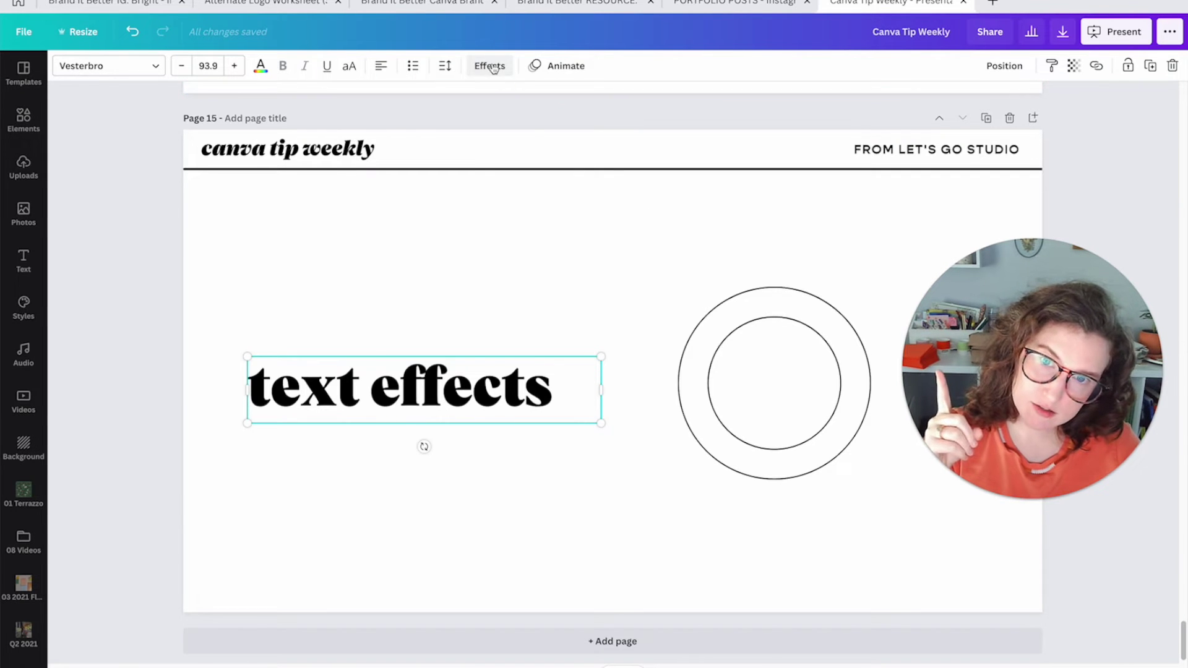
left_click(490, 65)
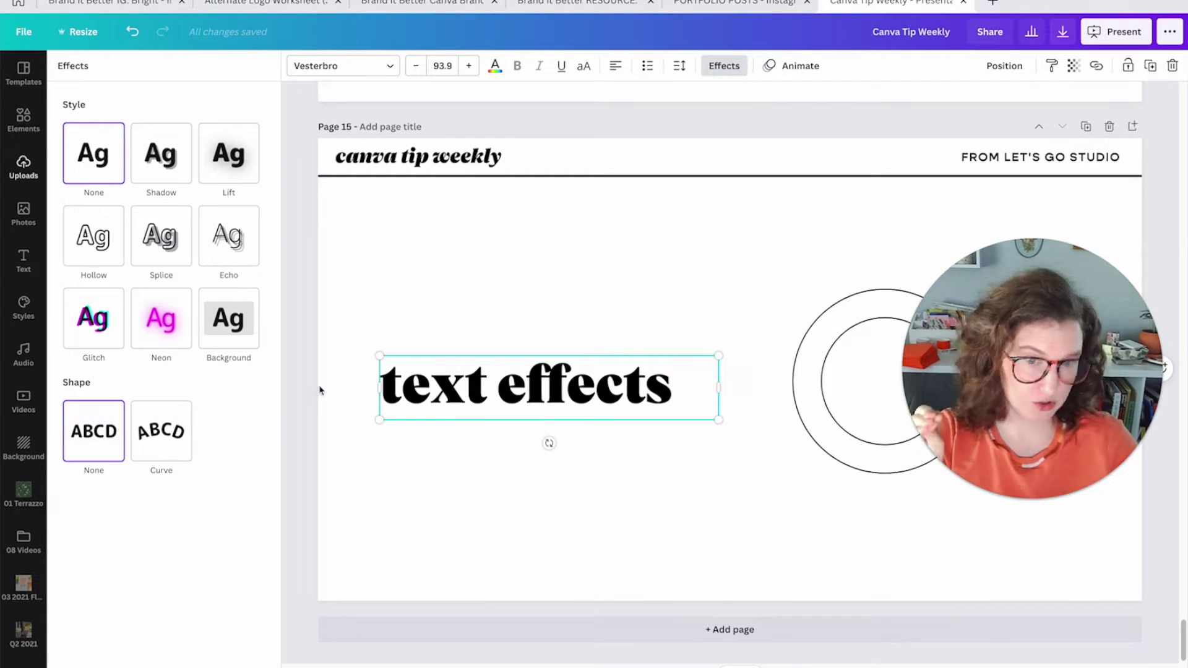
left_click(161, 318)
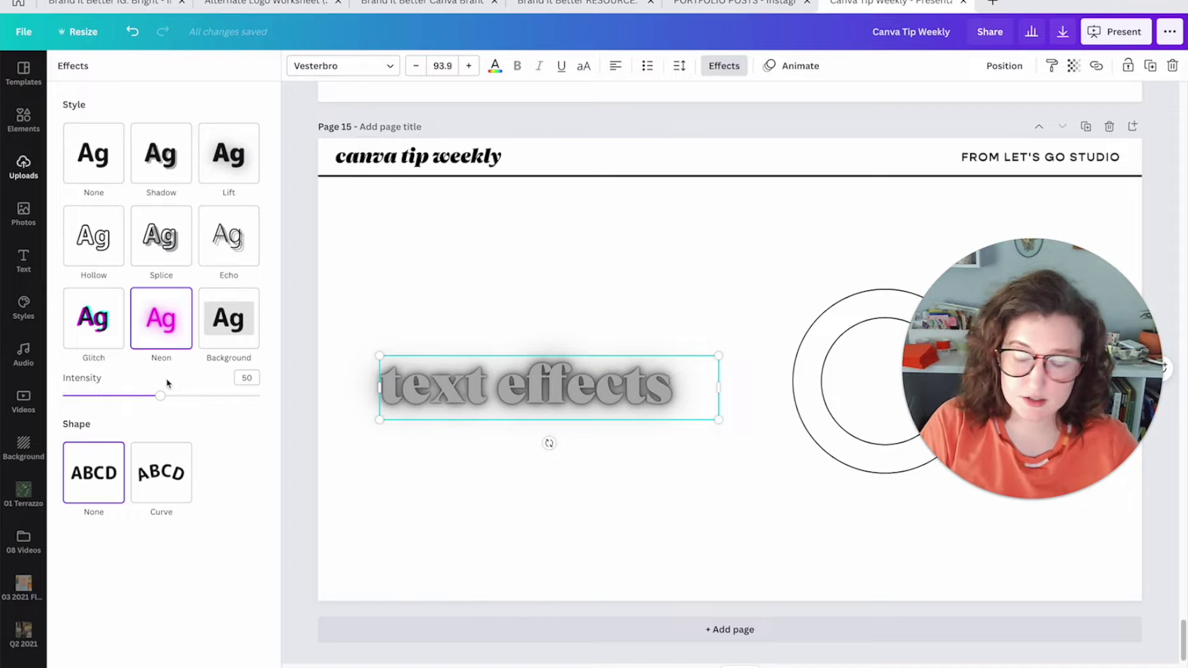
left_click(229, 318)
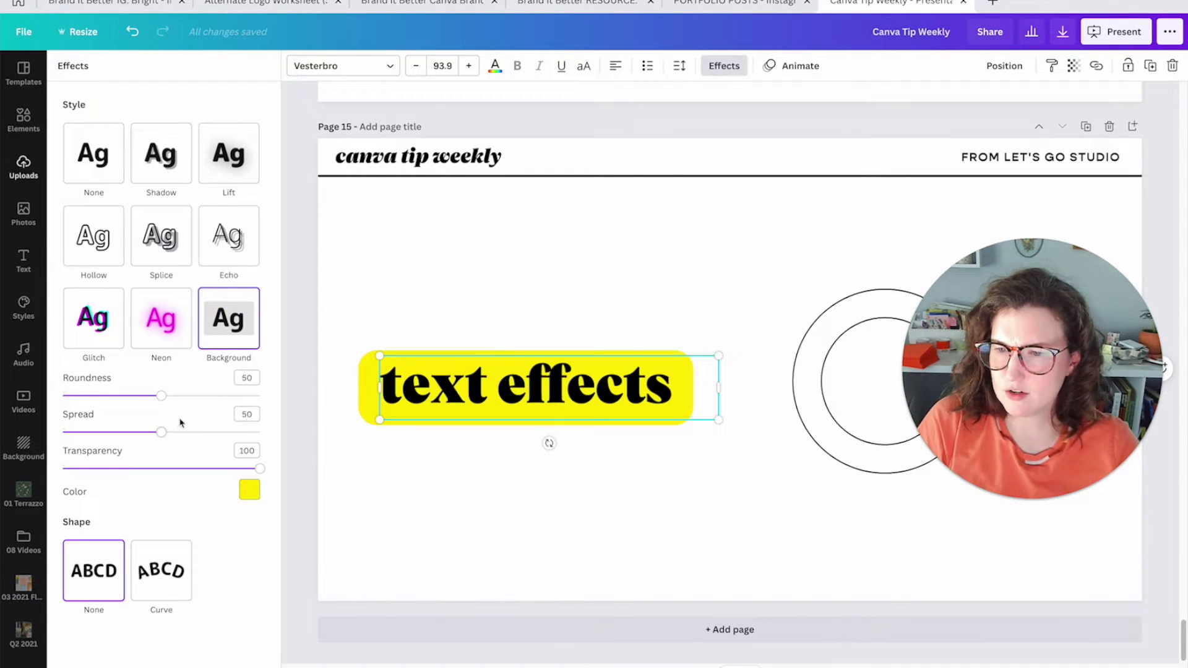
left_click_drag(161, 469, 262, 470)
mouse_move(161, 431)
left_mouse_down()
mouse_move(130, 433)
mouse_move(160, 433)
mouse_move(56, 396)
mouse_move(279, 399)
left_mouse_up()
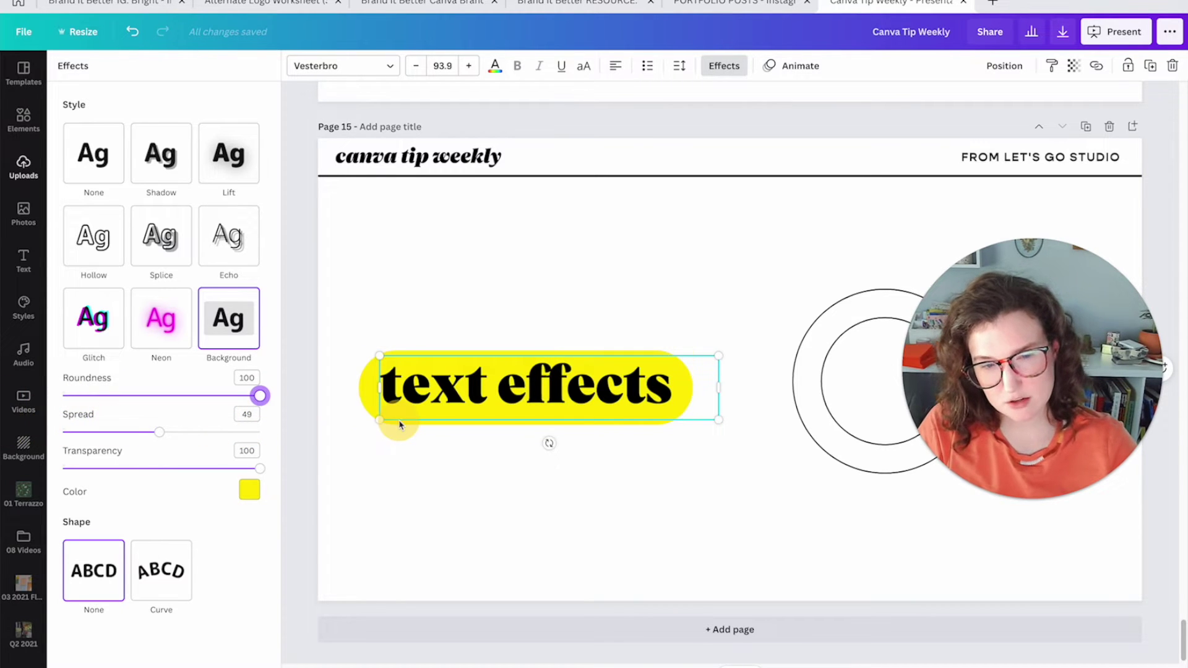
left_click_drag(259, 396, 62, 397)
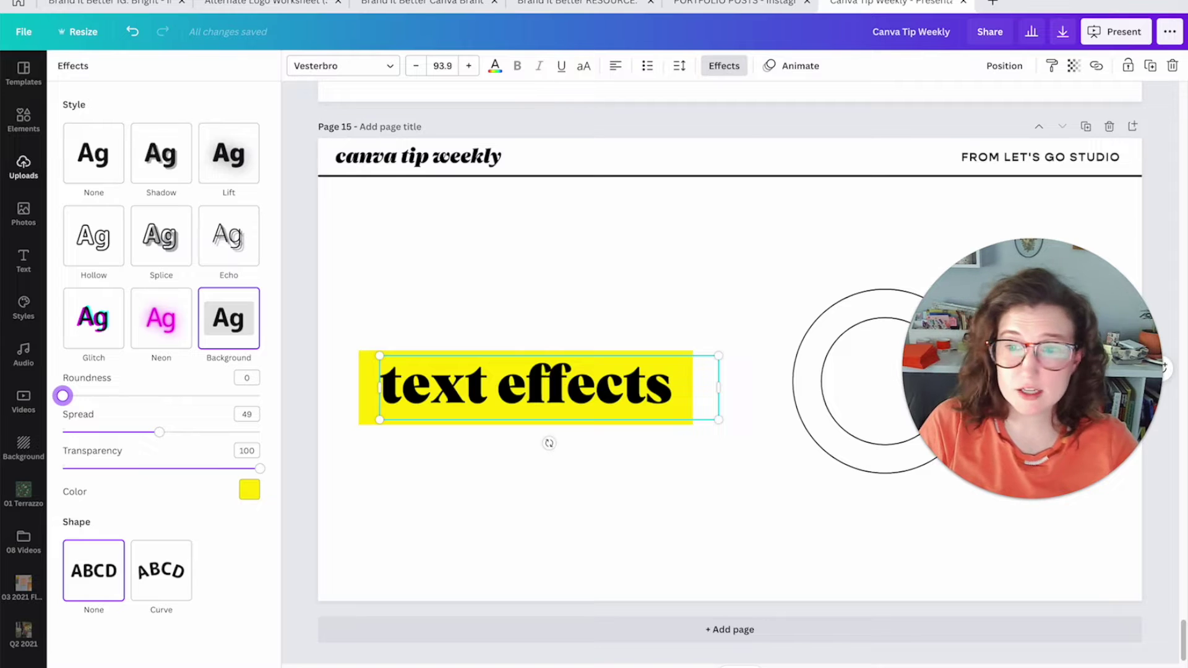
left_click_drag(62, 395, 269, 396)
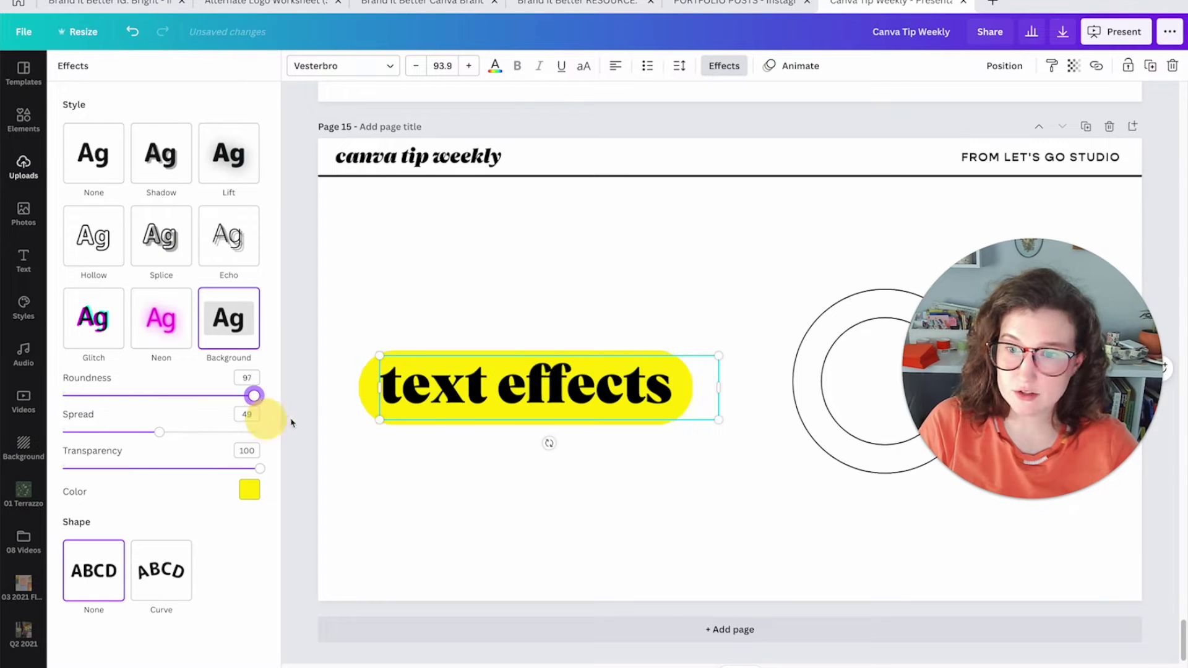
left_click(446, 367)
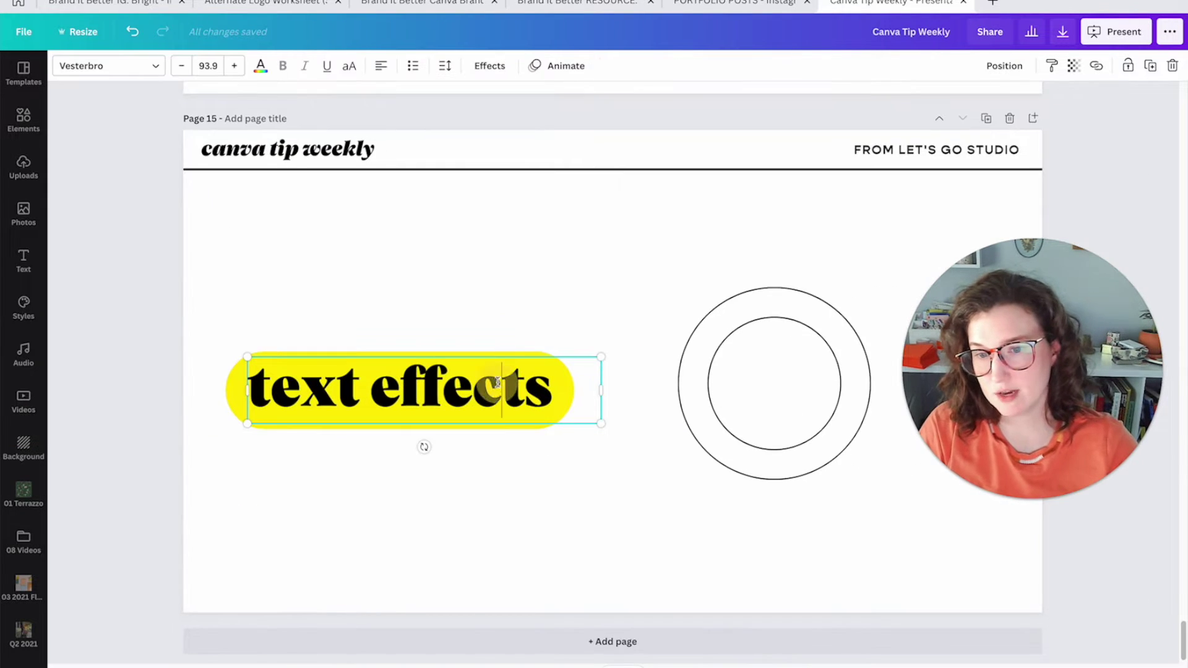
- Move the yellow heading lower, and try None and a thicker Hollow on the upper copy
left_click(501, 297)
mouse_move(437, 390)
left_mouse_down()
mouse_move(432, 492)
mouse_move(423, 357)
left_mouse_up()
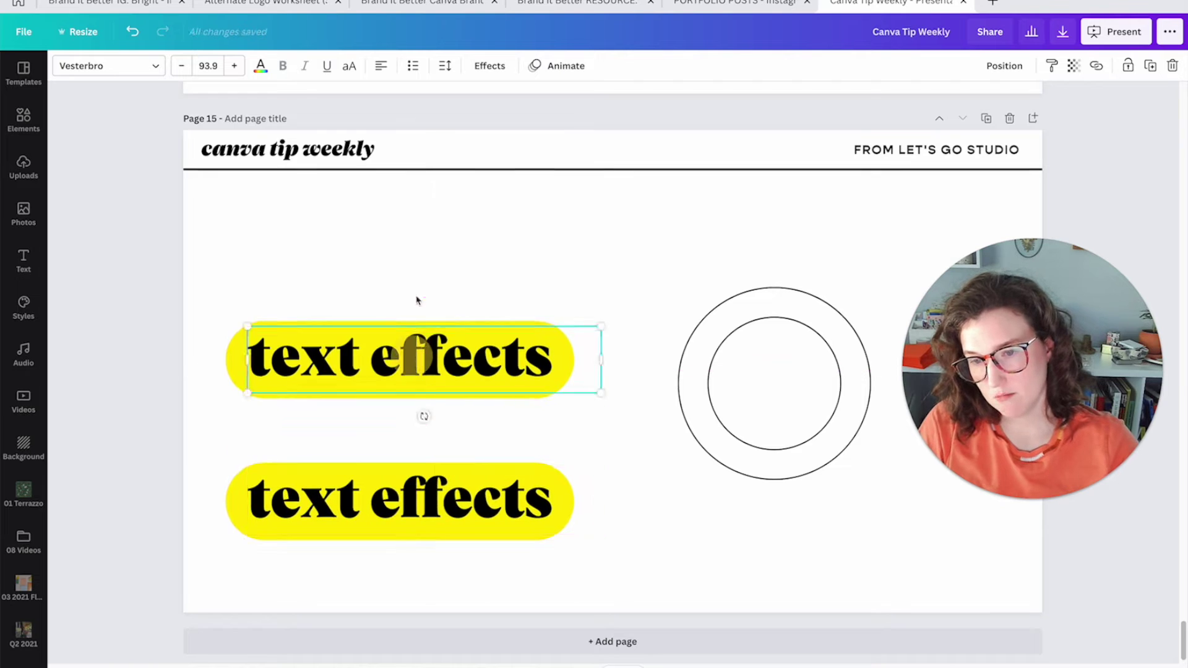
left_click(488, 65)
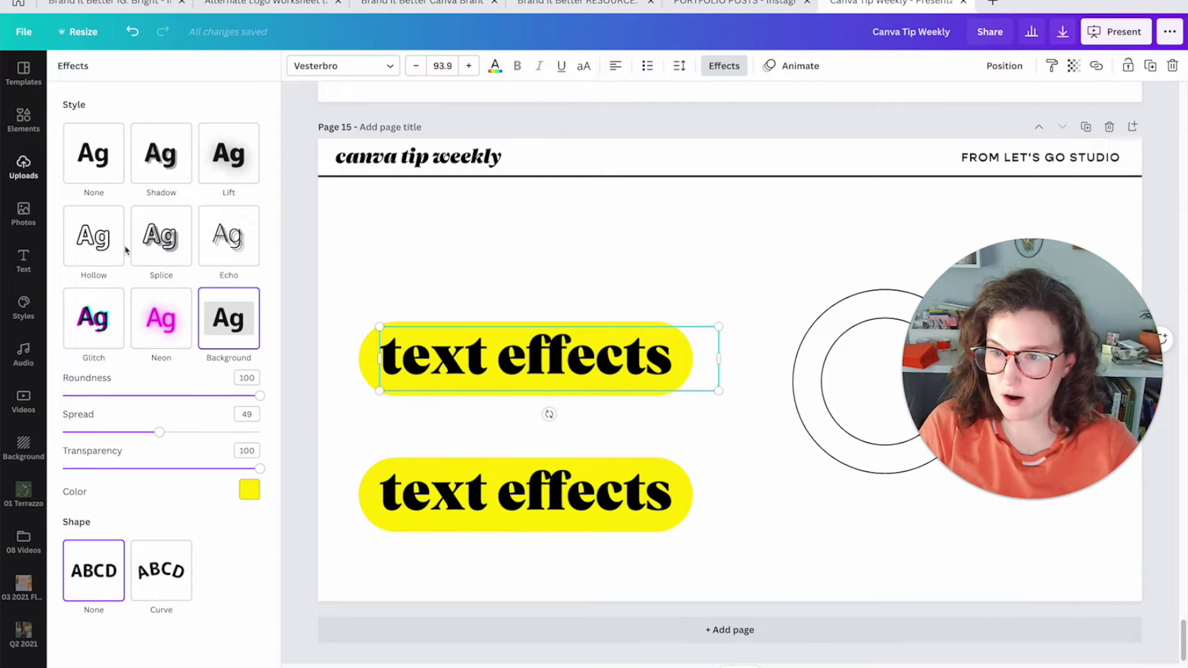
left_click(93, 157)
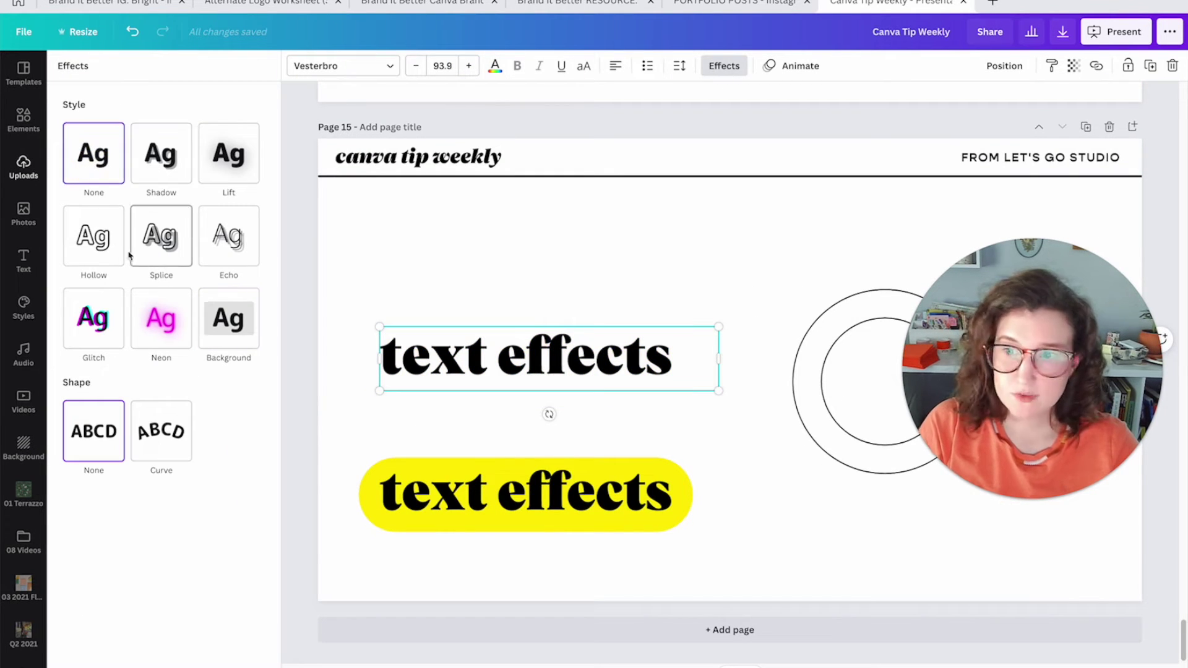
left_click(102, 243)
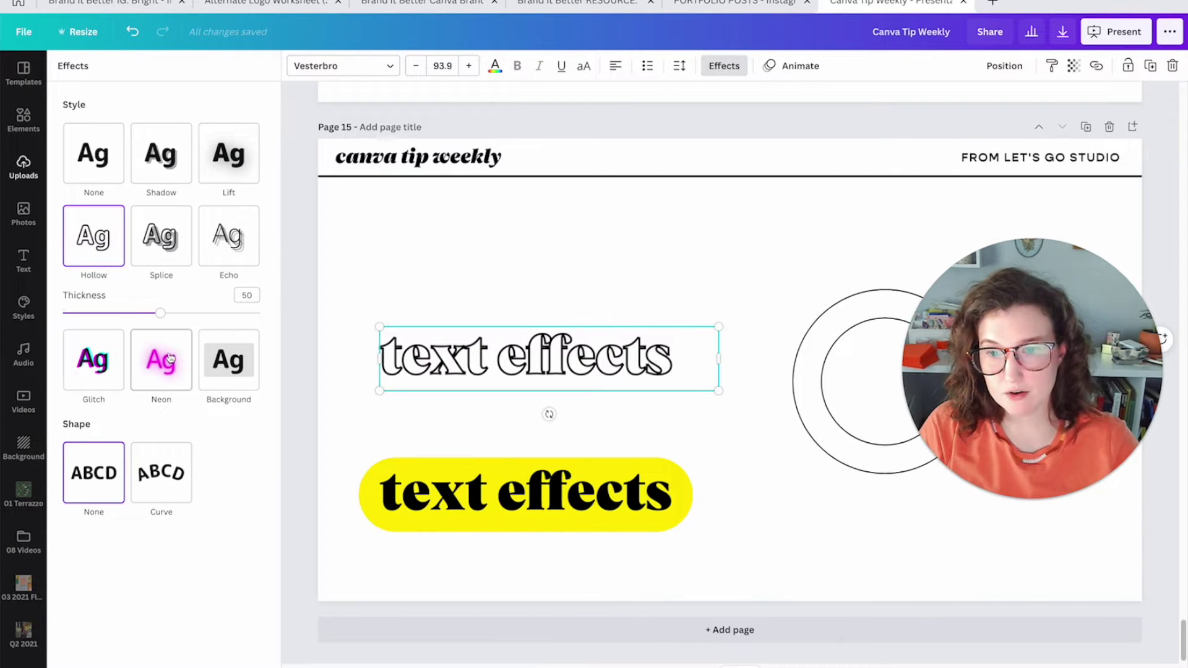
left_click_drag(159, 312, 167, 313)
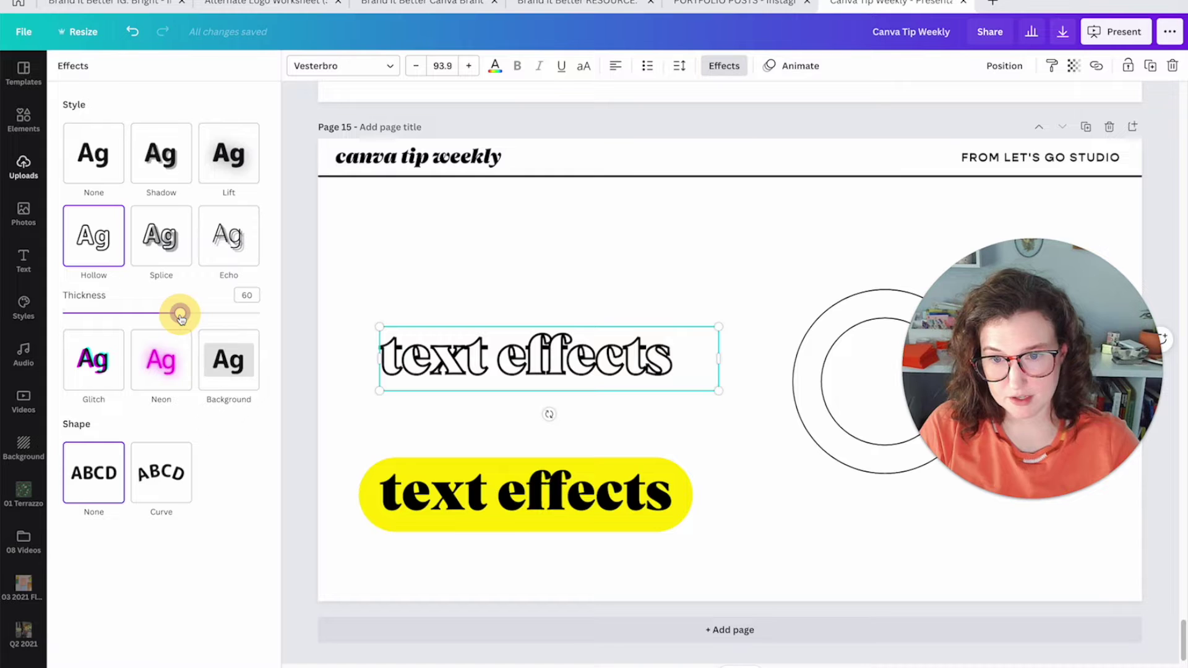
- Preview Splice, Echo, Lift and Shadow, then apply Glitch to the upper heading
left_click(160, 239)
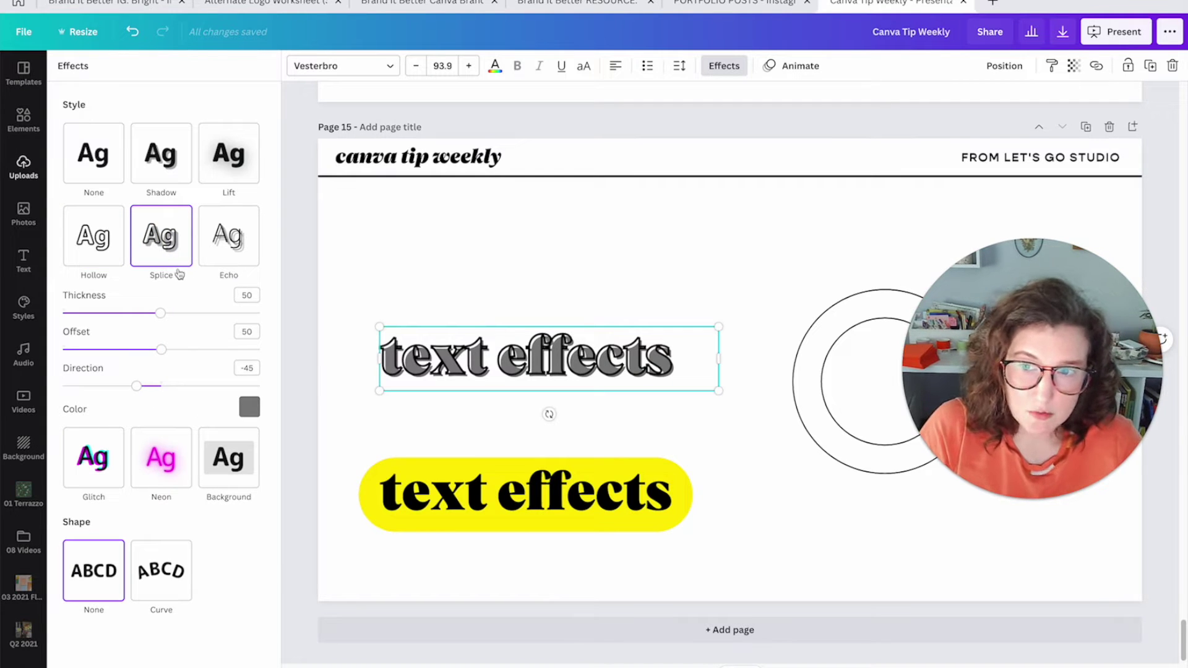
left_click(228, 237)
left_click(224, 171)
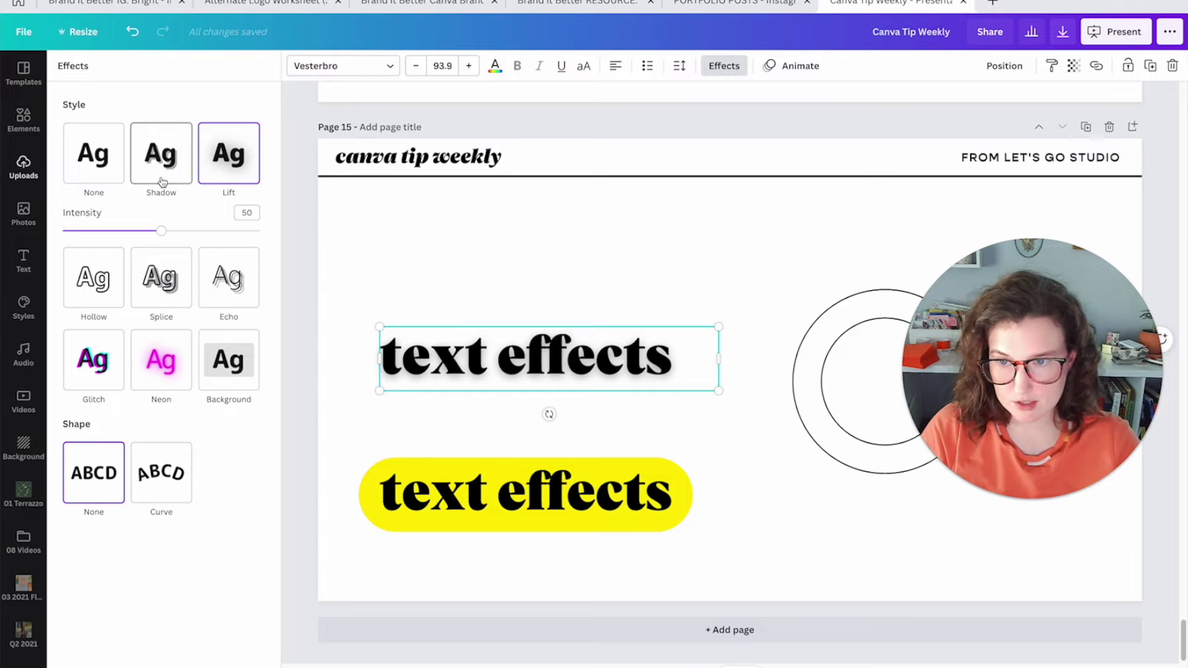
left_click(161, 153)
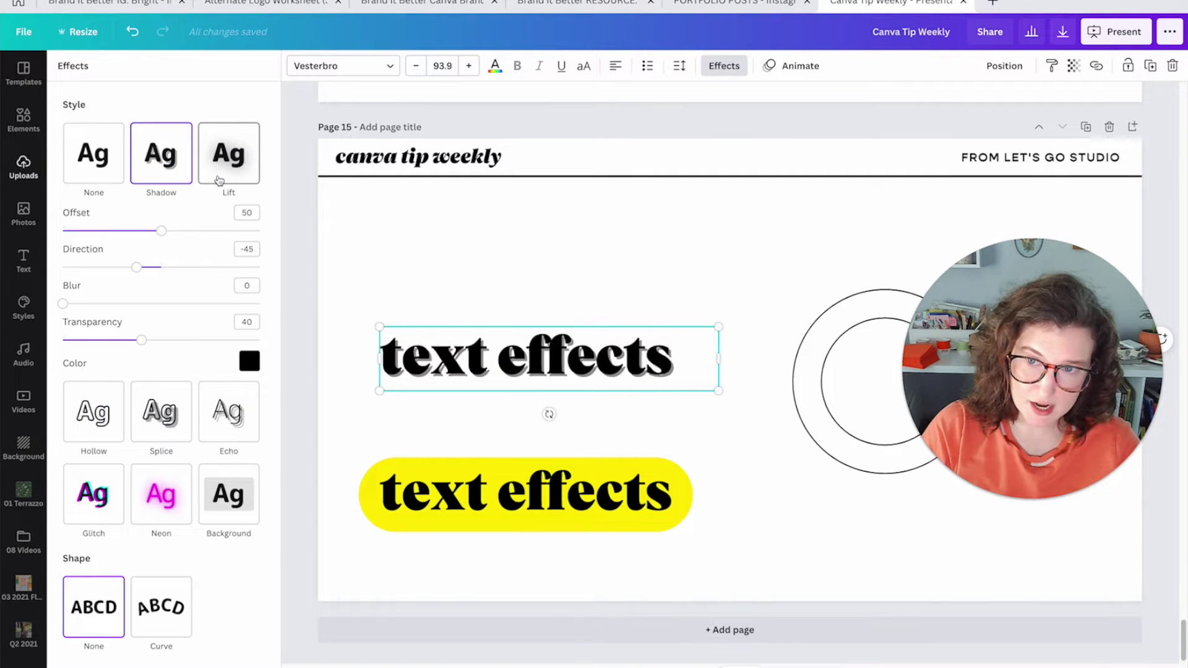
mouse_move(65, 304)
left_mouse_down()
mouse_move(298, 307)
mouse_move(56, 304)
left_mouse_up()
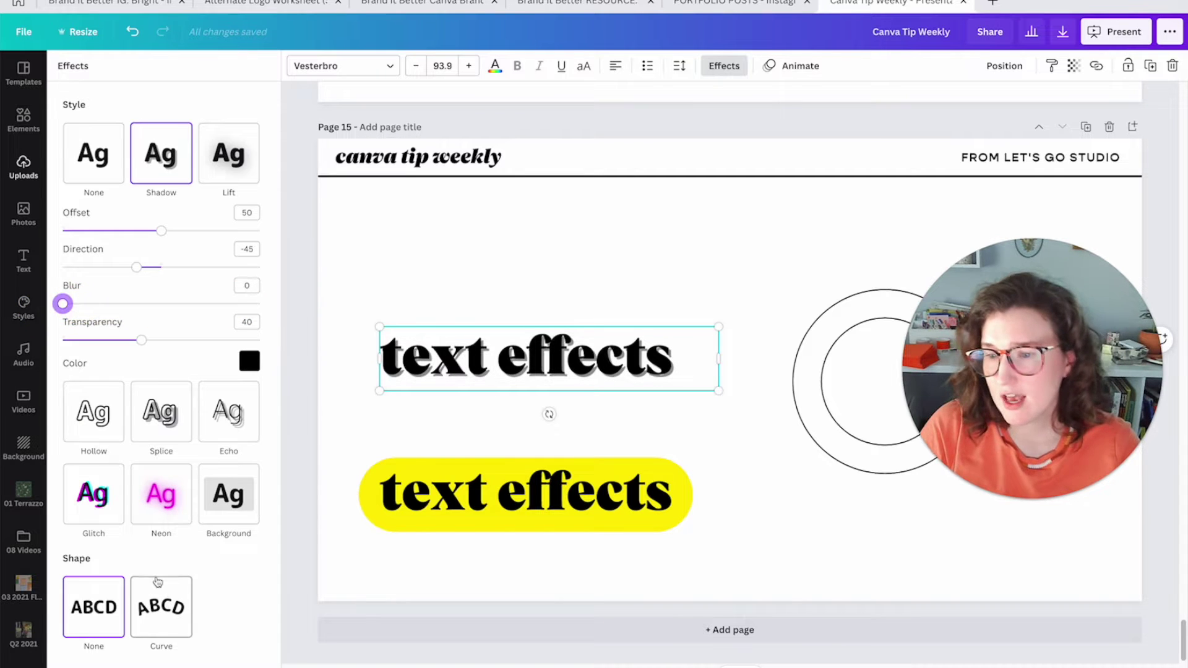
left_click(112, 514)
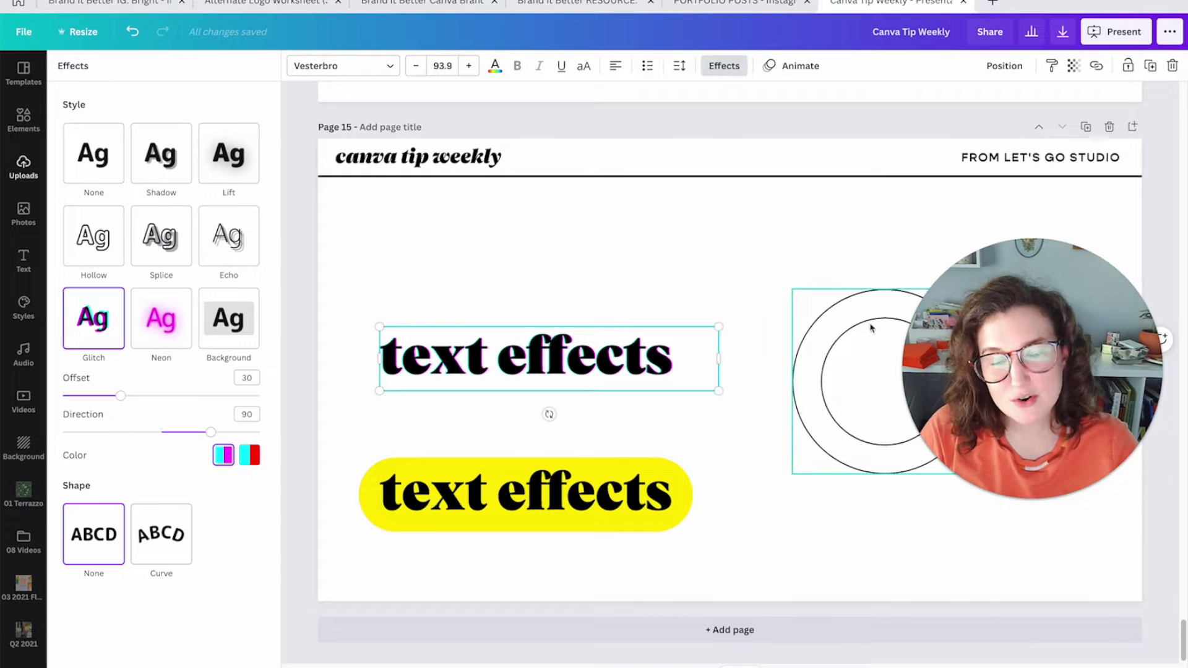
left_click_drag(1021, 371, 320, 116)
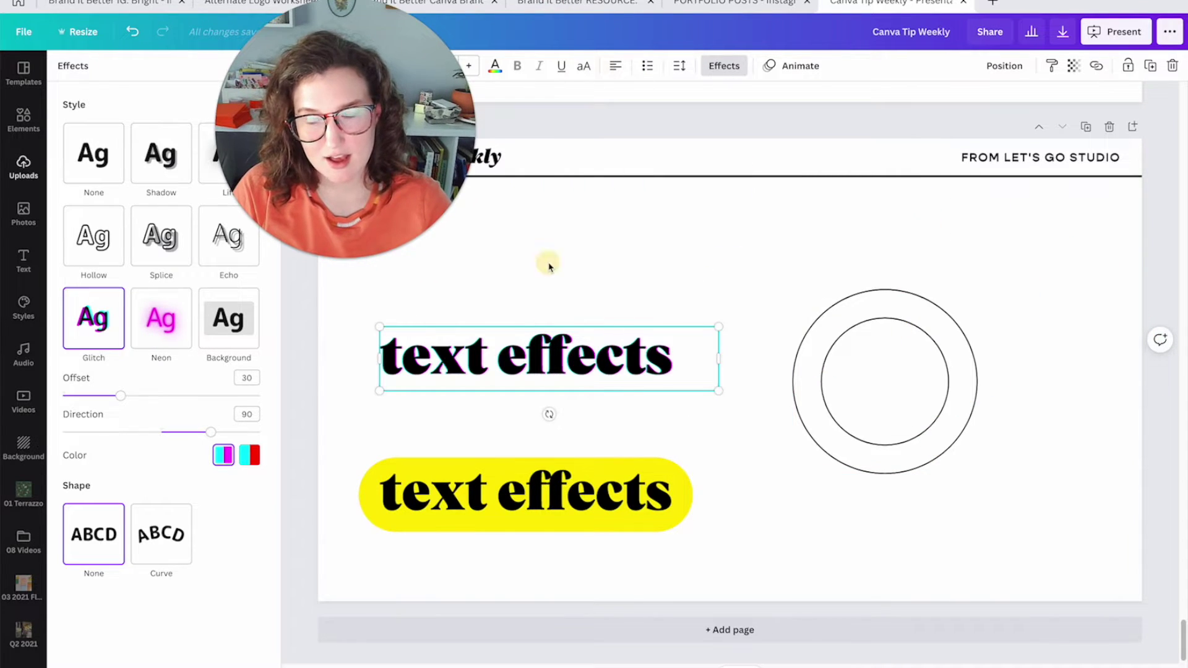
left_click(548, 270)
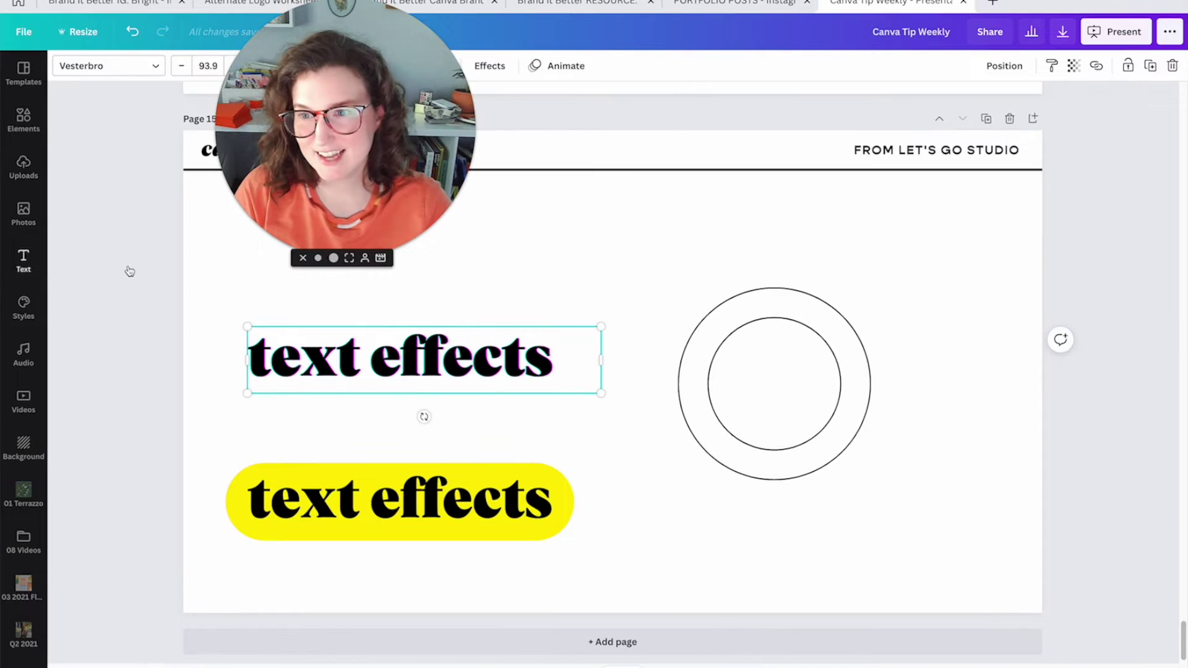
- Duplicate the page, delete both headings from the copy, and centre the circles
left_click(734, 247)
left_click(800, 362)
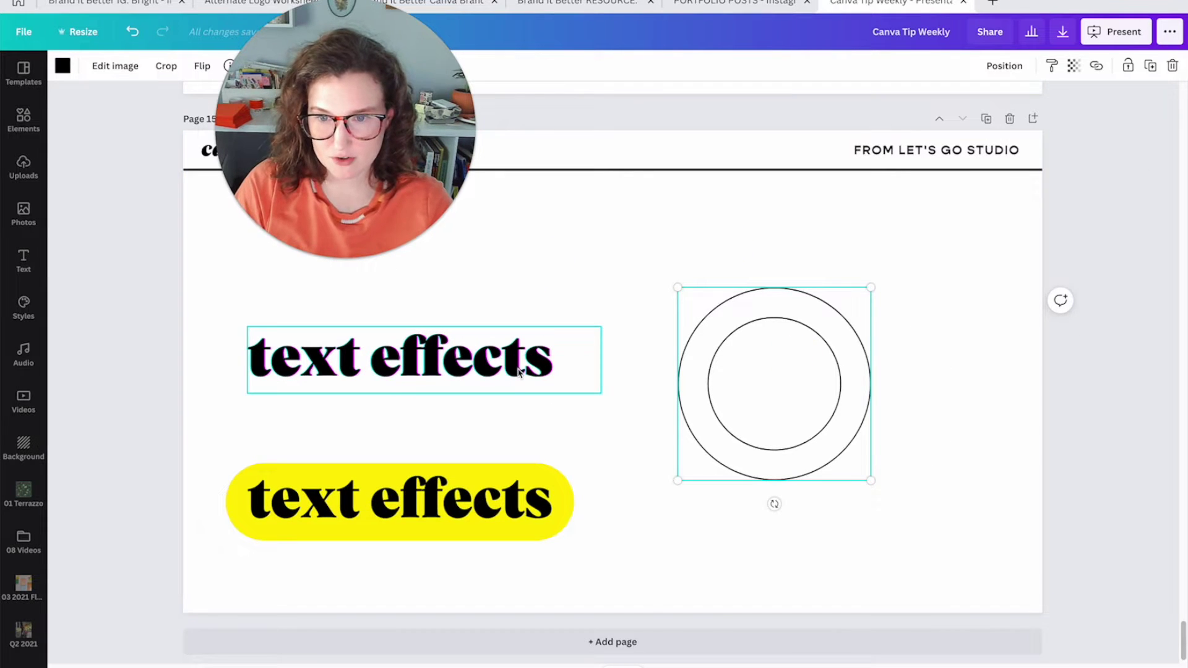
left_click(988, 118)
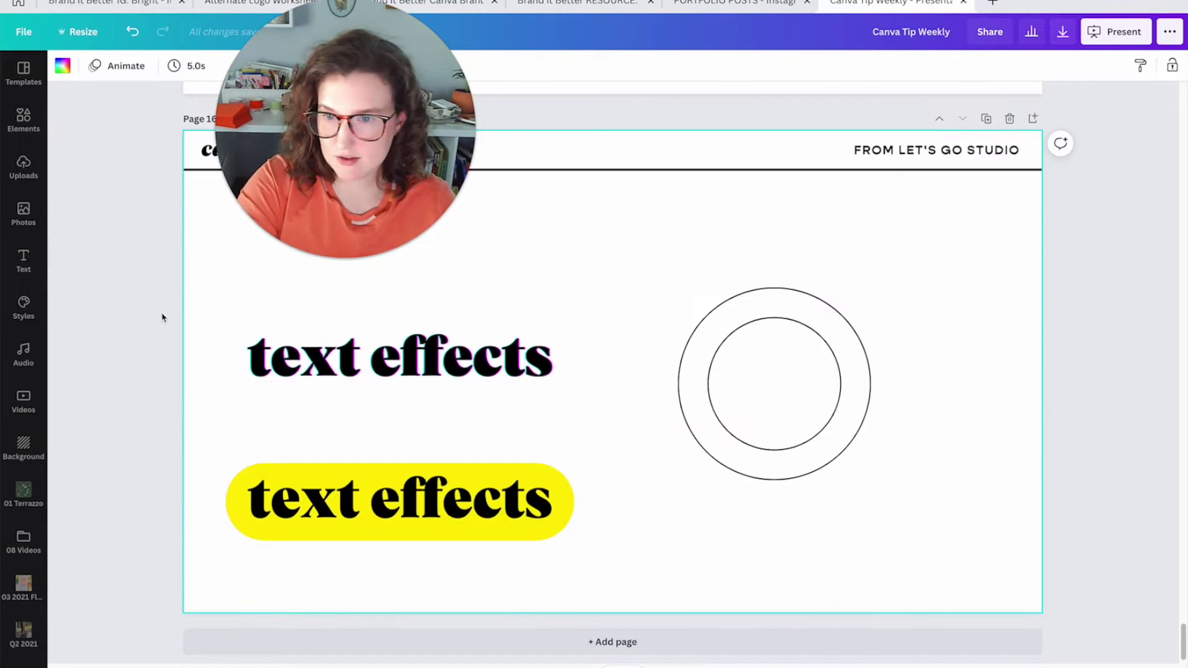
left_click_drag(162, 316, 422, 557)
key("Delete")
left_click(695, 409)
left_click_drag(694, 409, 533, 423)
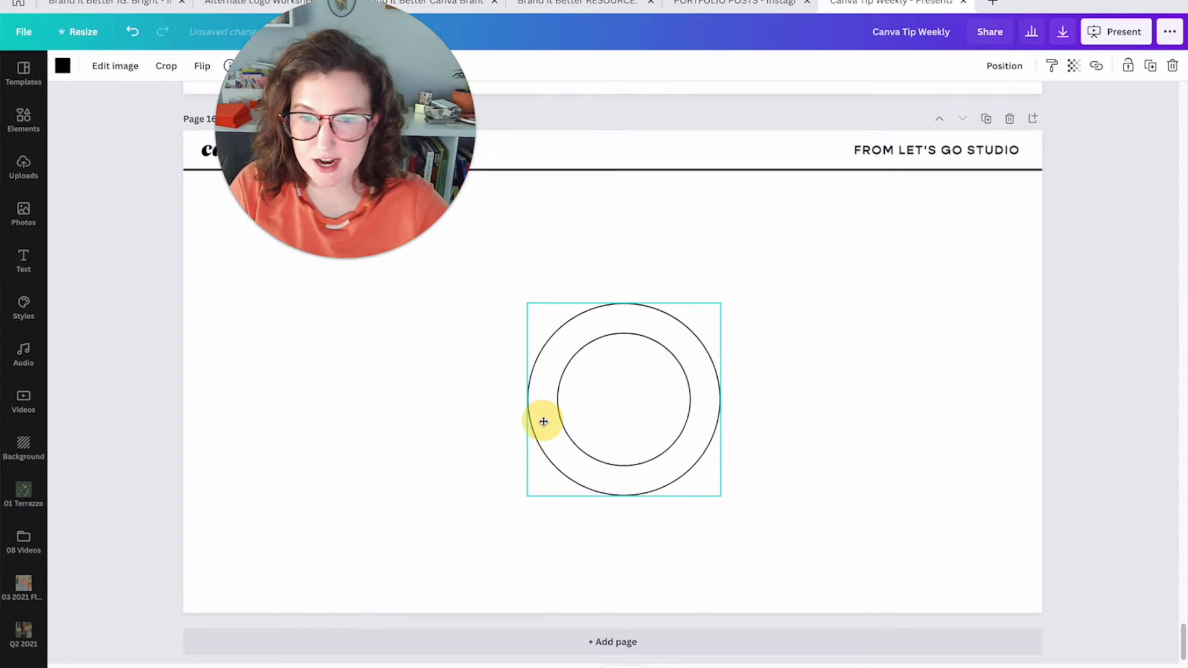
left_click(819, 421)
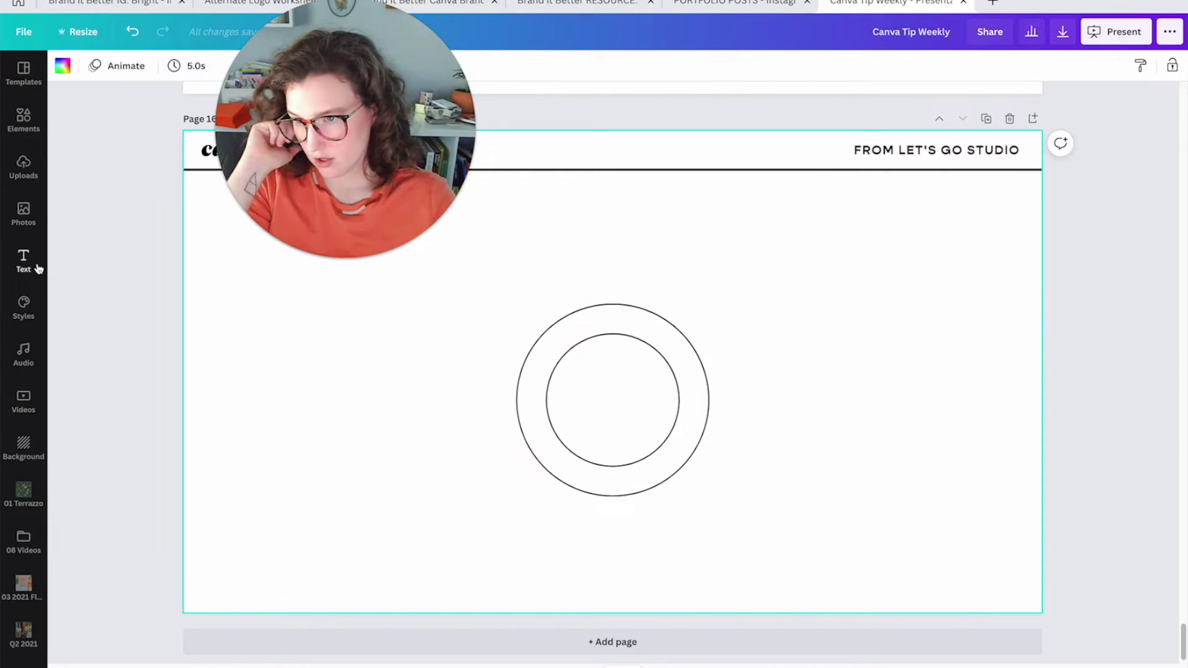
- Add an enlarged uppercase subheading and make a mixed-case duplicate of it
left_click(24, 262)
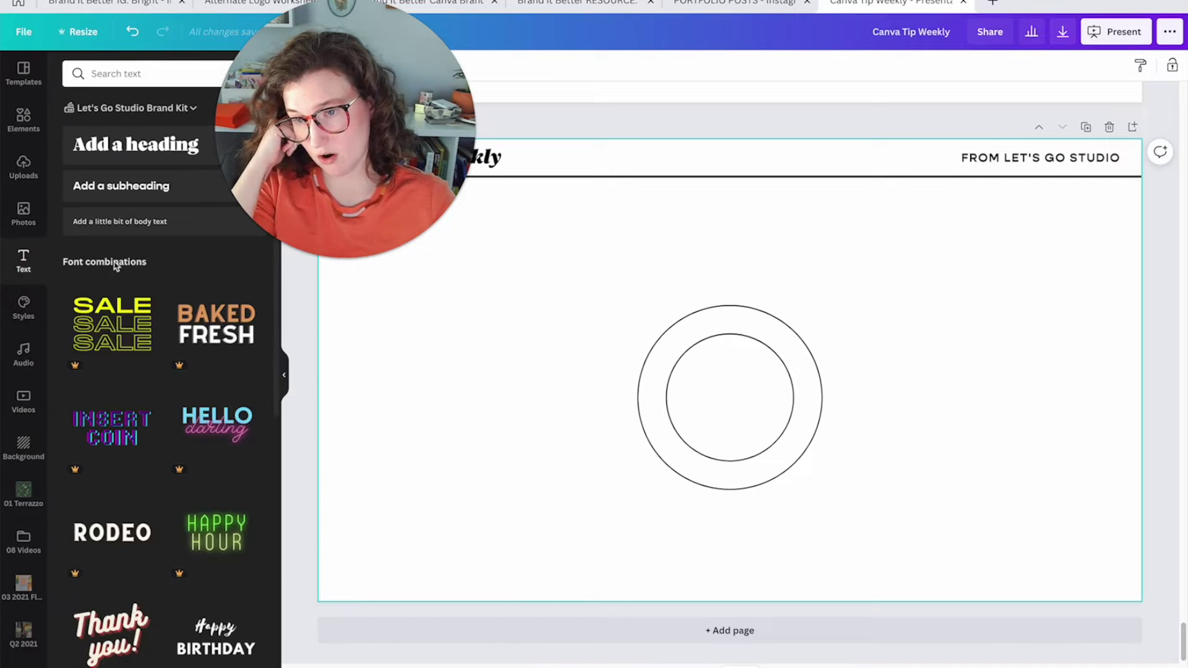
left_click(131, 185)
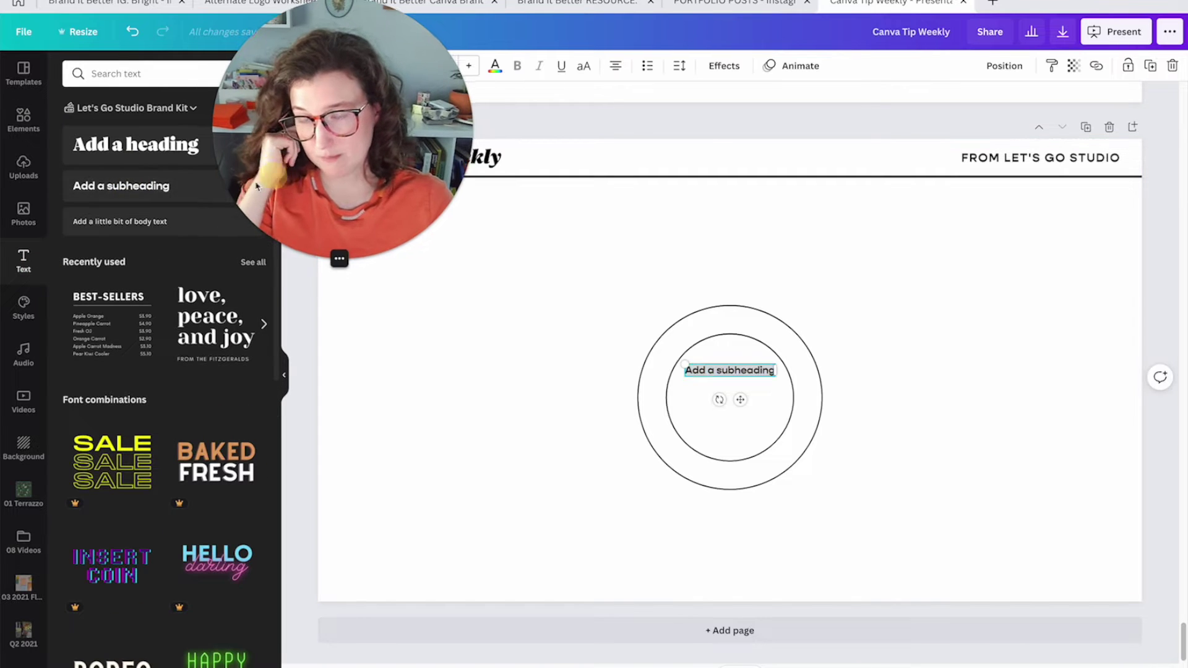
left_click(583, 66)
left_click(716, 341)
mouse_move(729, 369)
left_mouse_down()
mouse_move(418, 246)
mouse_move(723, 320)
left_mouse_up()
key("ctrl+d")
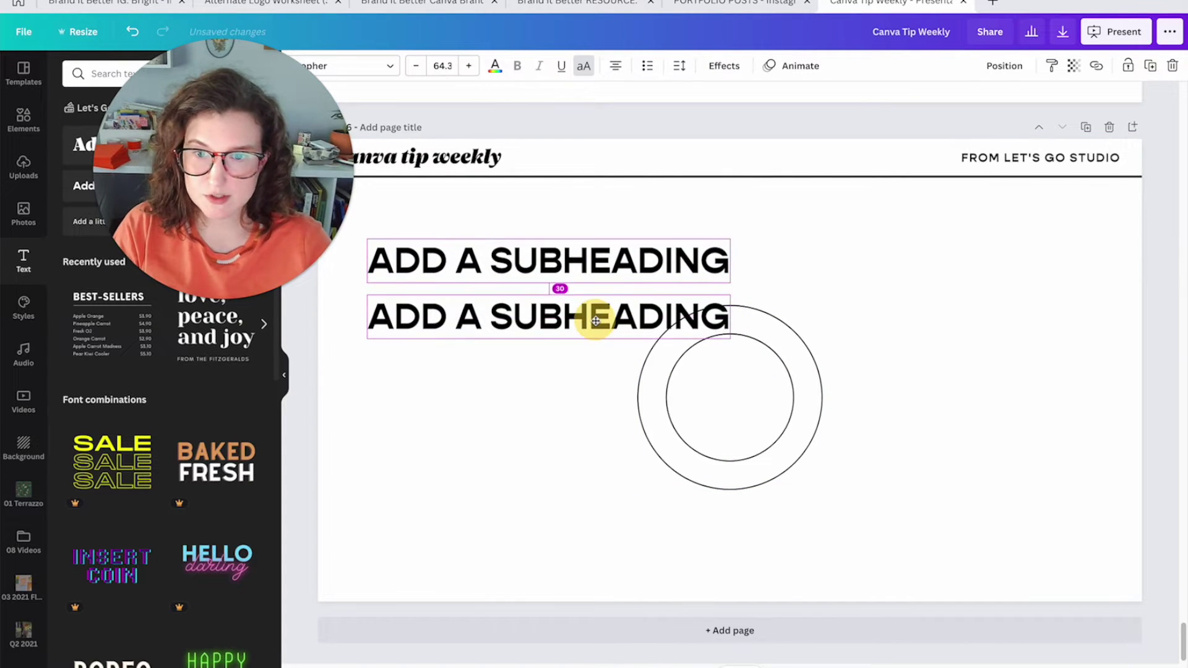
left_click(584, 65)
left_click(548, 192)
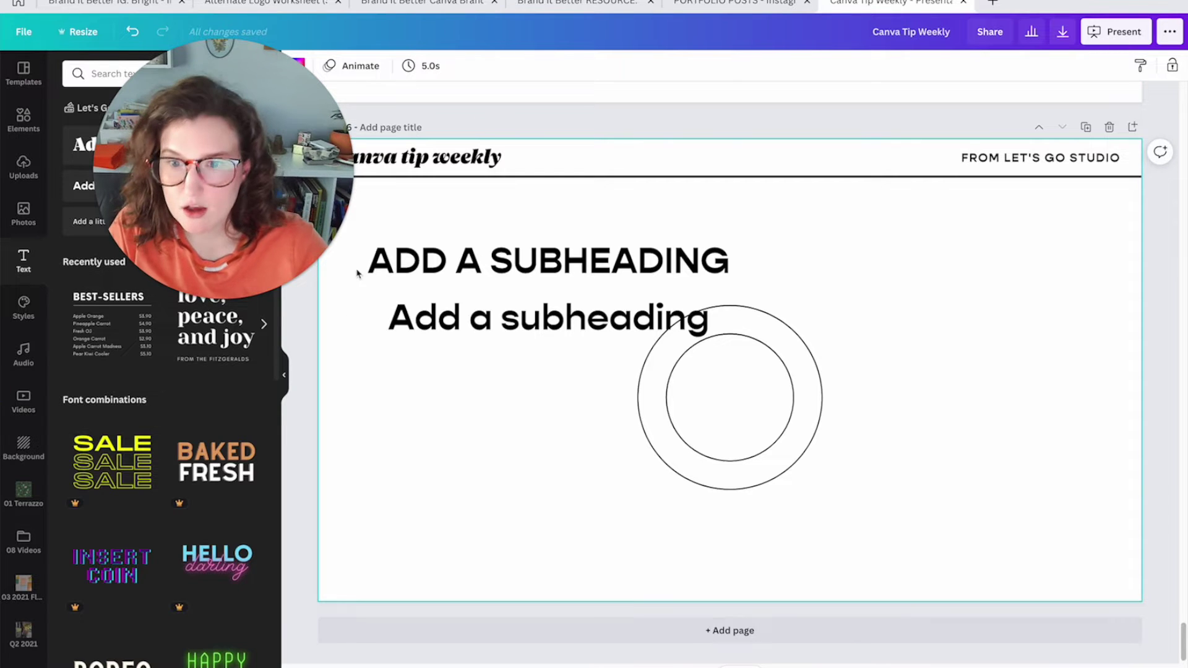
- Delete the mixed-case copy and centre the uppercase subheading over the circles
mouse_move(389, 306)
left_mouse_down()
mouse_move(676, 301)
mouse_move(710, 306)
mouse_move(713, 339)
mouse_move(388, 334)
left_mouse_up()
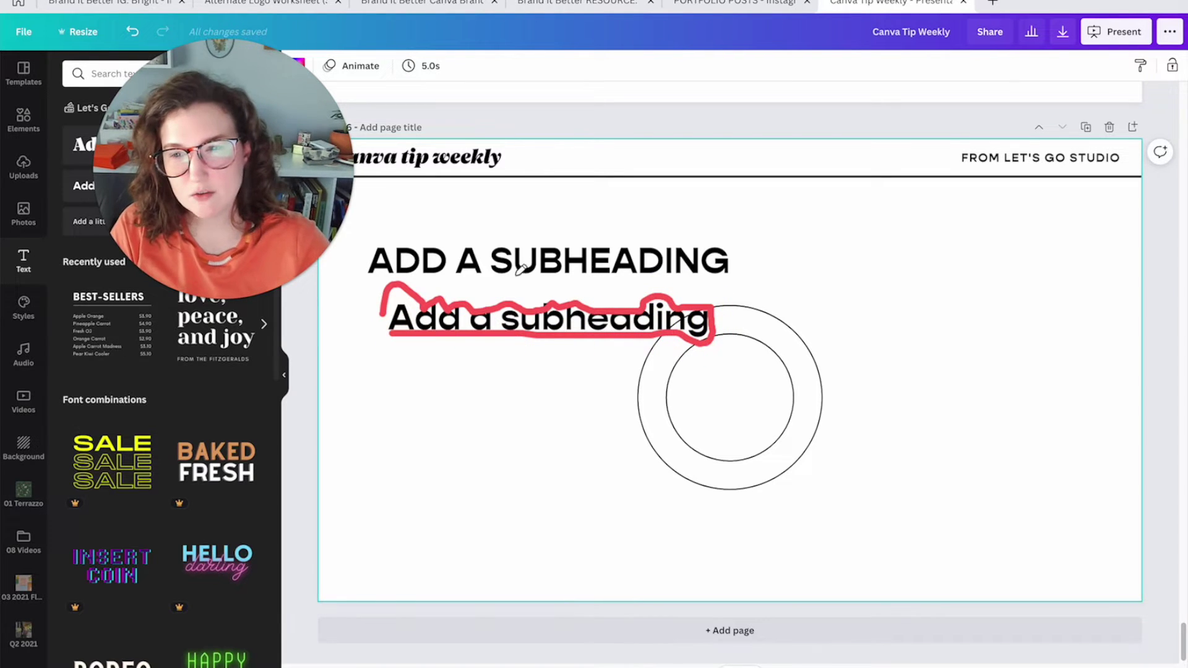
mouse_move(371, 247)
left_mouse_down()
mouse_move(718, 249)
mouse_move(729, 260)
mouse_move(687, 277)
mouse_move(390, 275)
mouse_move(344, 265)
mouse_move(368, 228)
left_mouse_up()
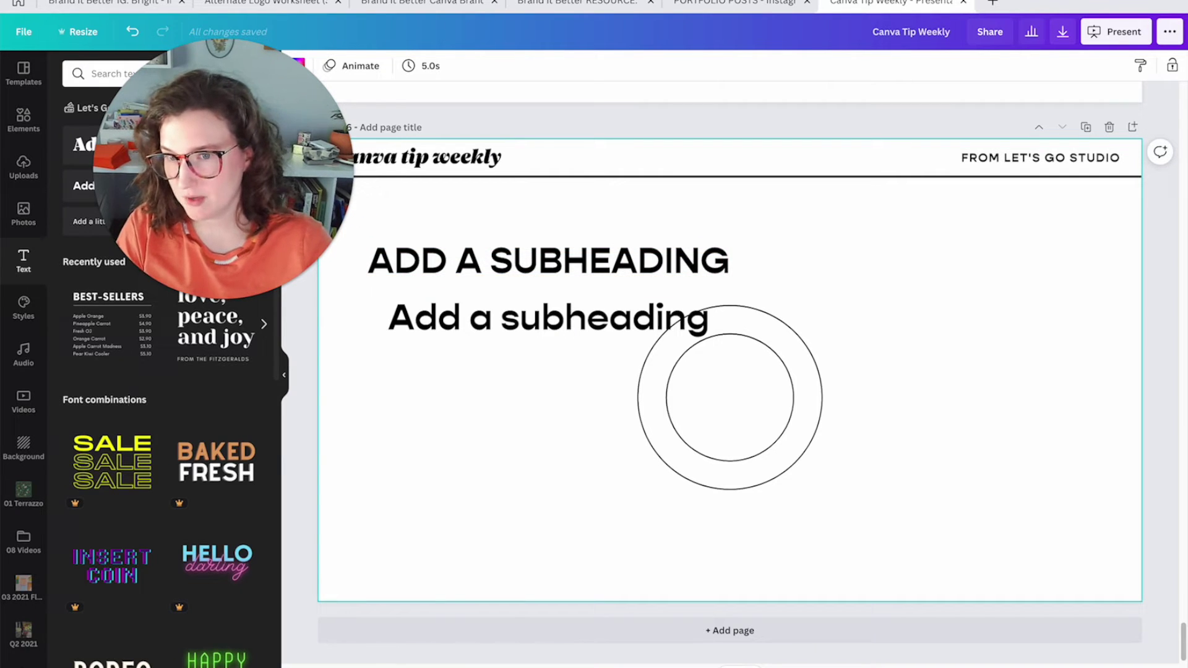
left_click_drag(547, 261, 763, 295)
left_click(464, 320)
key("Delete")
mouse_move(626, 280)
left_mouse_down()
mouse_move(577, 330)
mouse_move(591, 330)
left_mouse_up()
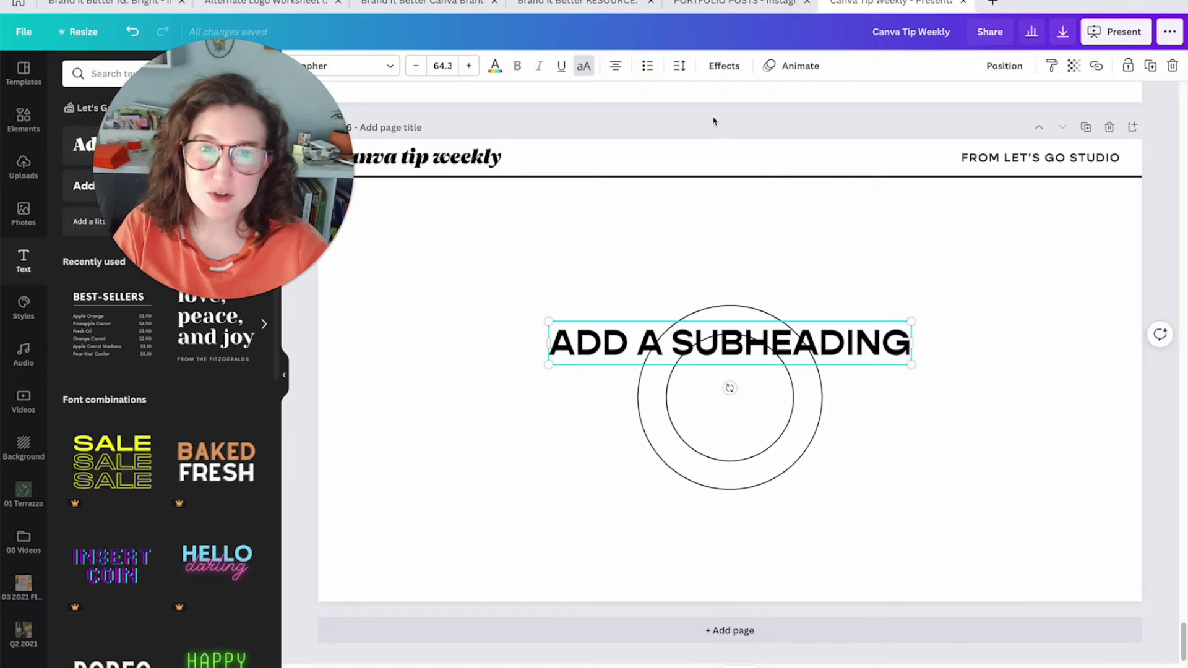
left_click(724, 65)
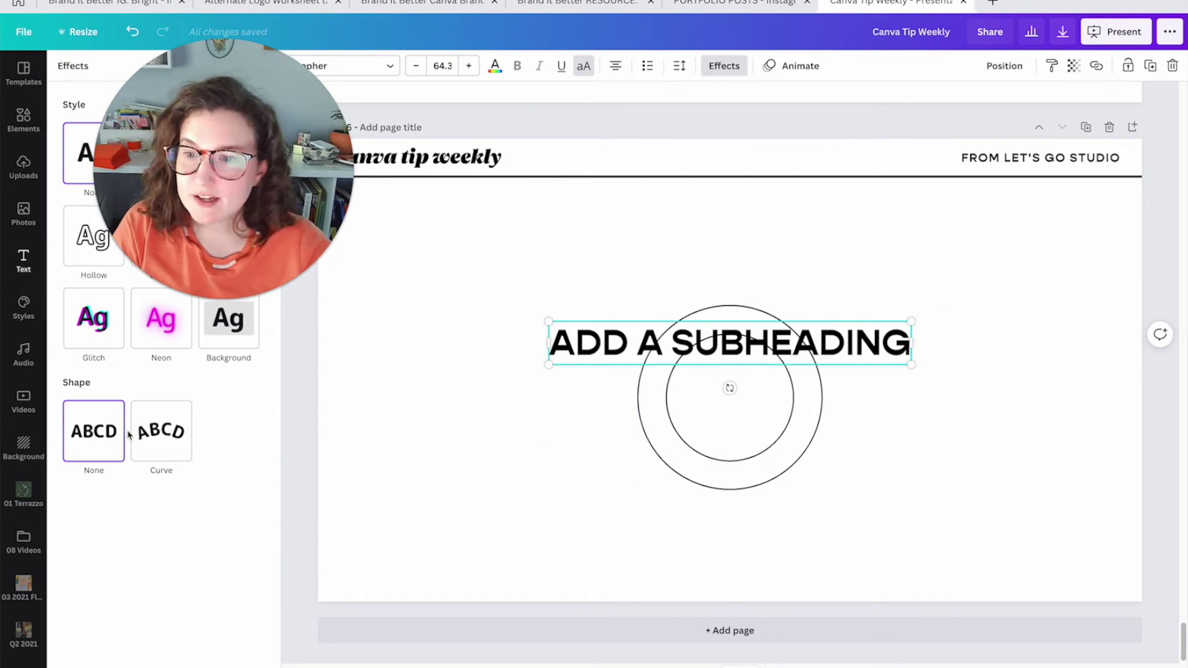
- Curve the ADD A SUBHEADING text, then shrink and centre it over the circle top
left_click(161, 432)
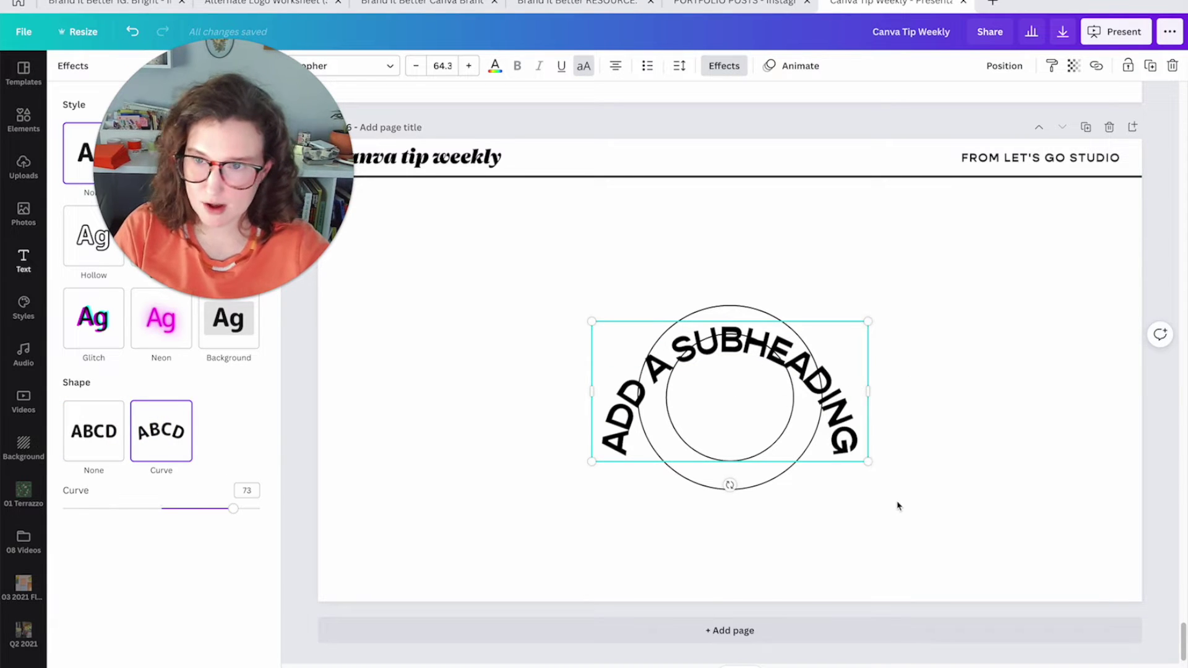
left_click_drag(864, 464, 740, 397)
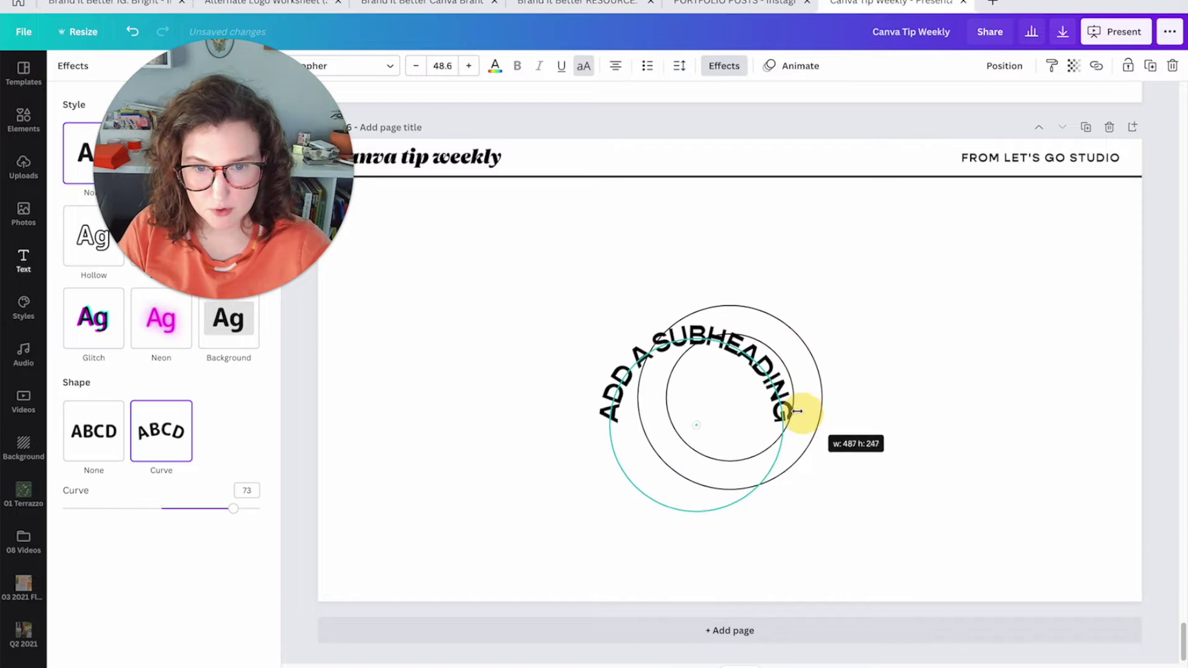
left_click_drag(705, 363, 759, 337)
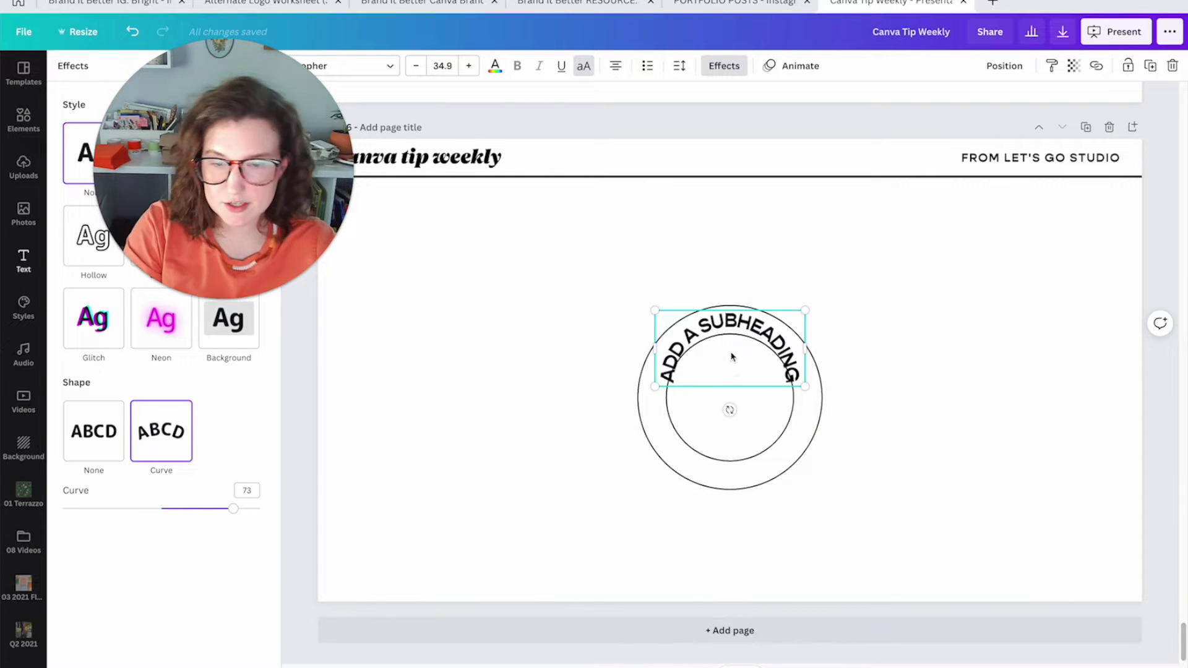
double_click(733, 370)
left_click(667, 262)
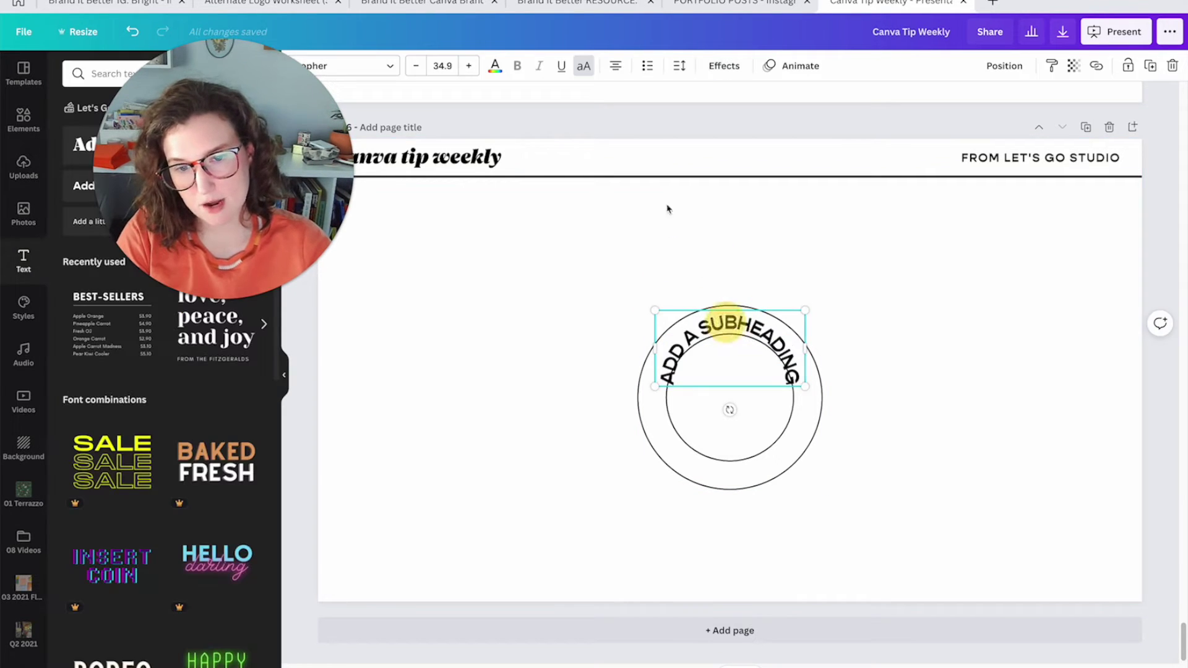
- Fine-tune the text's Curve to about 62 so it follows the ring
left_click(725, 66)
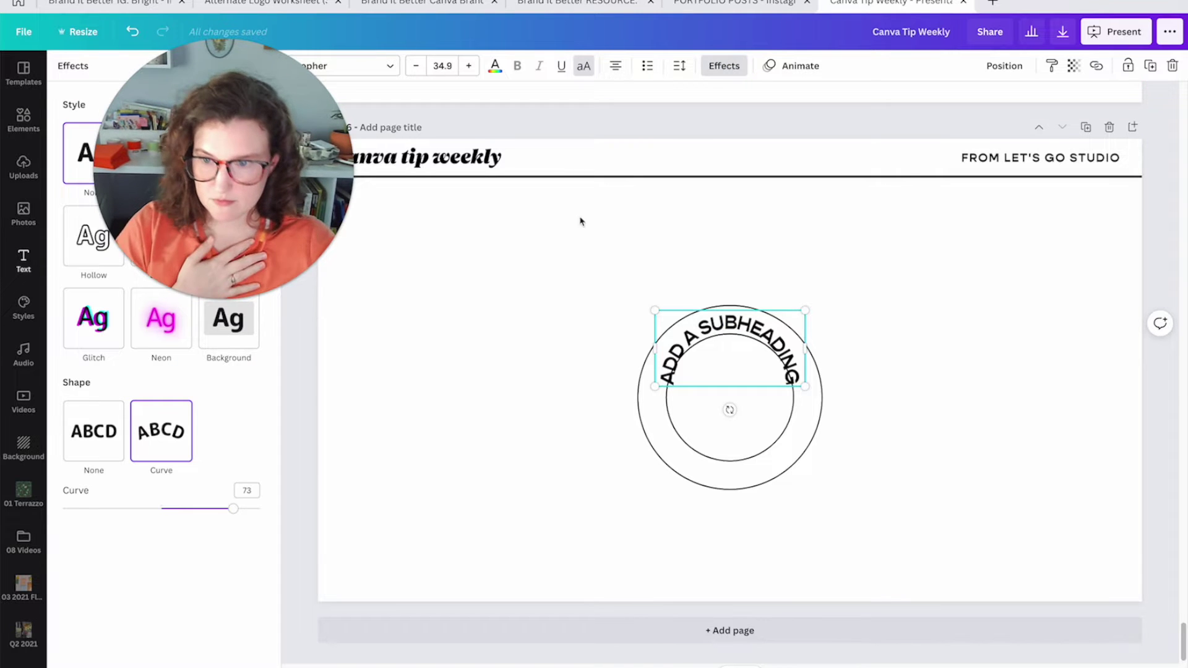
mouse_move(232, 510)
left_mouse_down()
mouse_move(195, 506)
mouse_move(222, 506)
left_mouse_up()
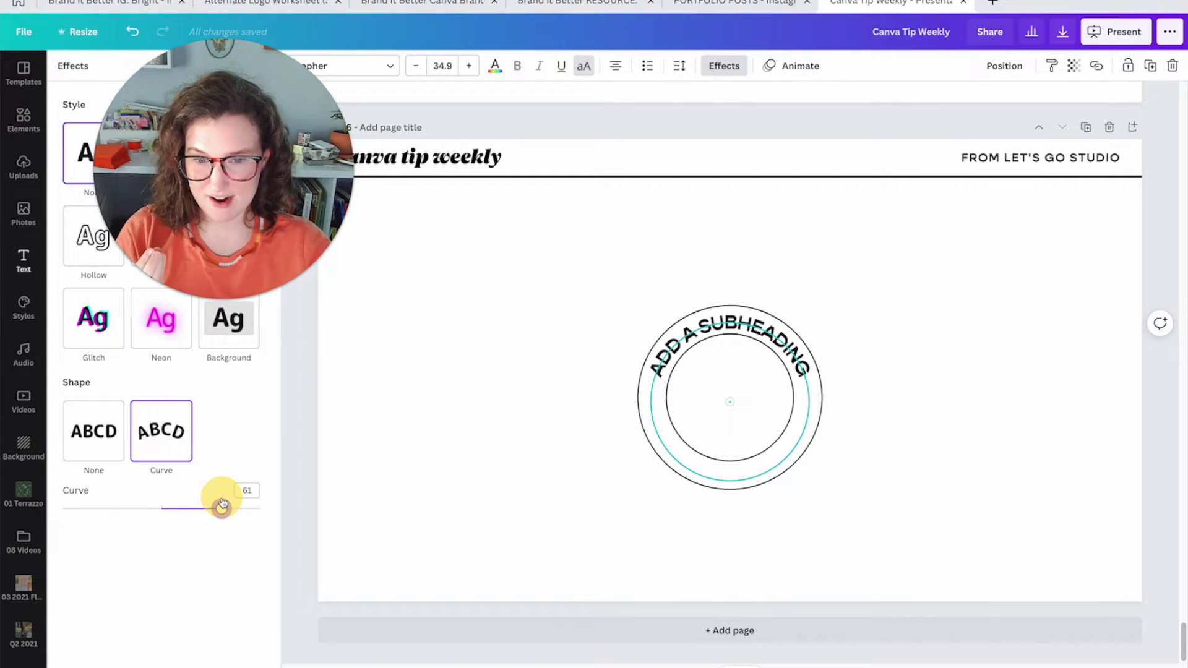
left_click_drag(222, 506, 224, 506)
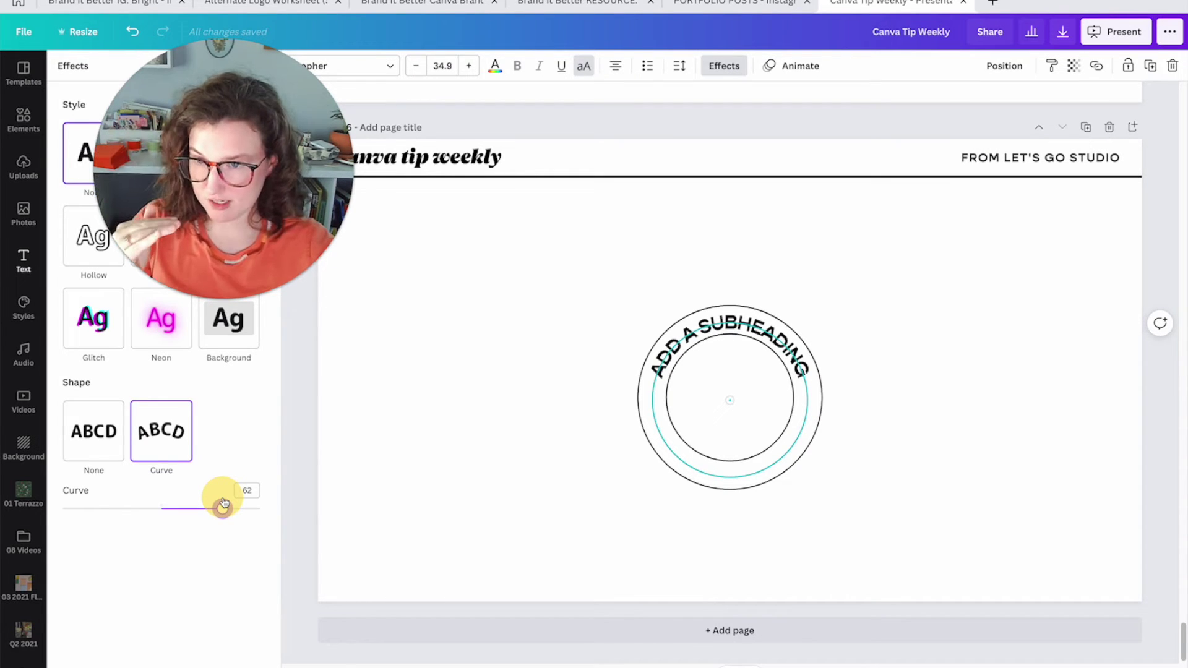
left_click(503, 418)
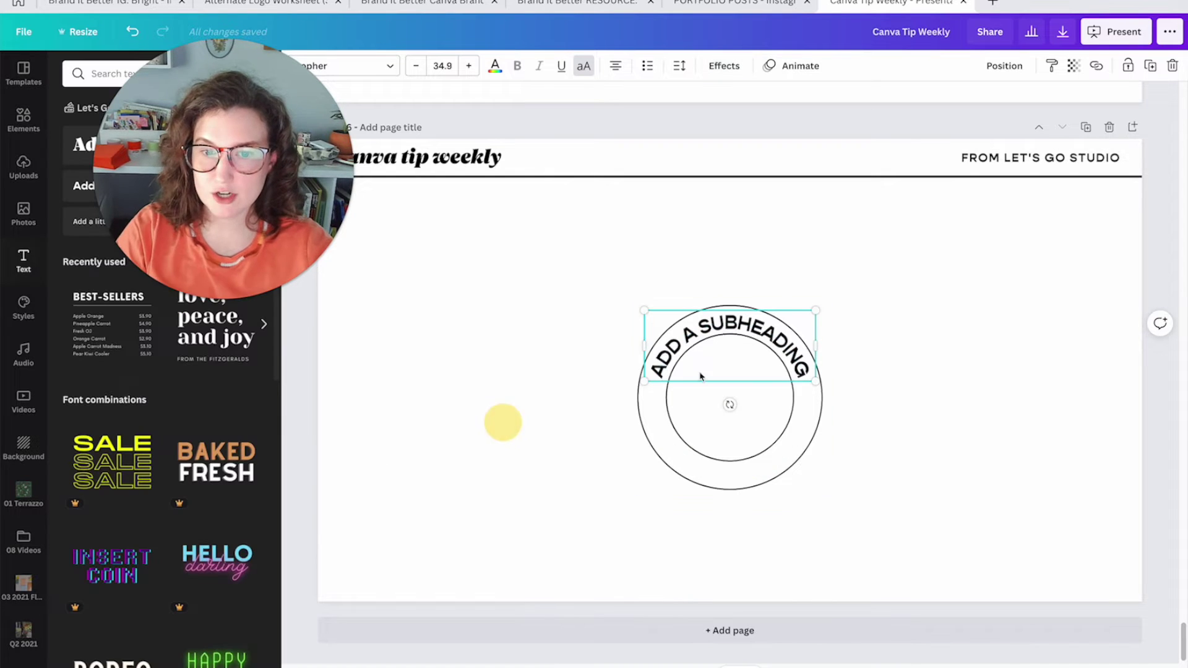
left_click(680, 66)
- Widen the arched text's letter spacing around the circle
left_click_drag(780, 110, 794, 111)
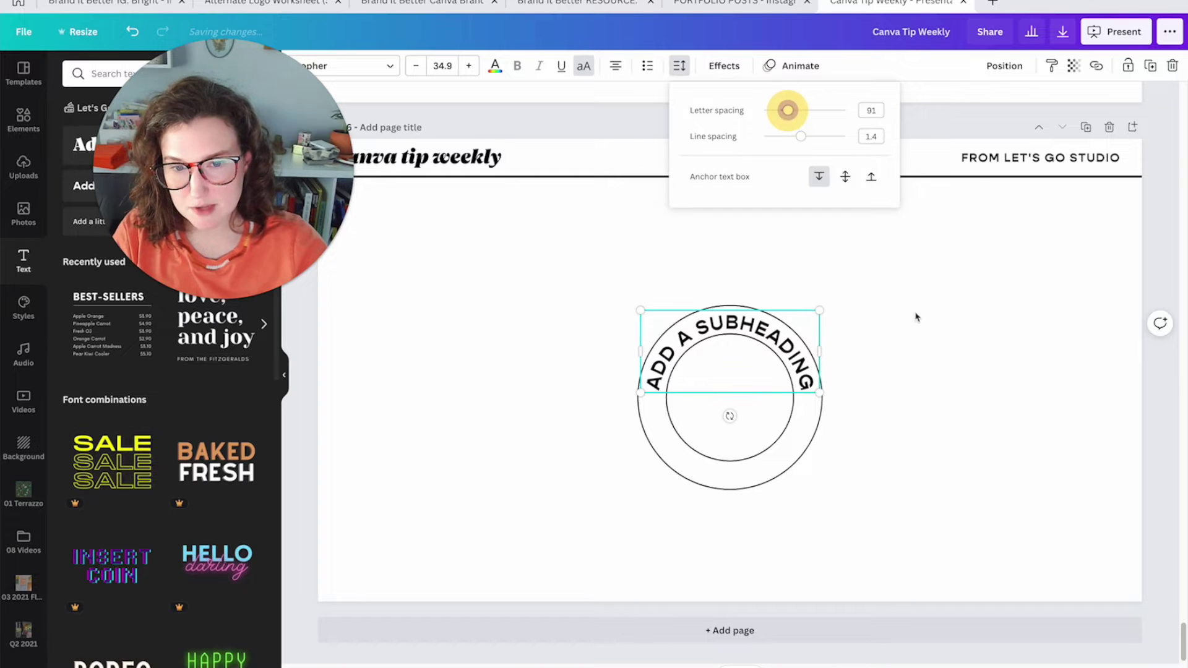
left_click(939, 361)
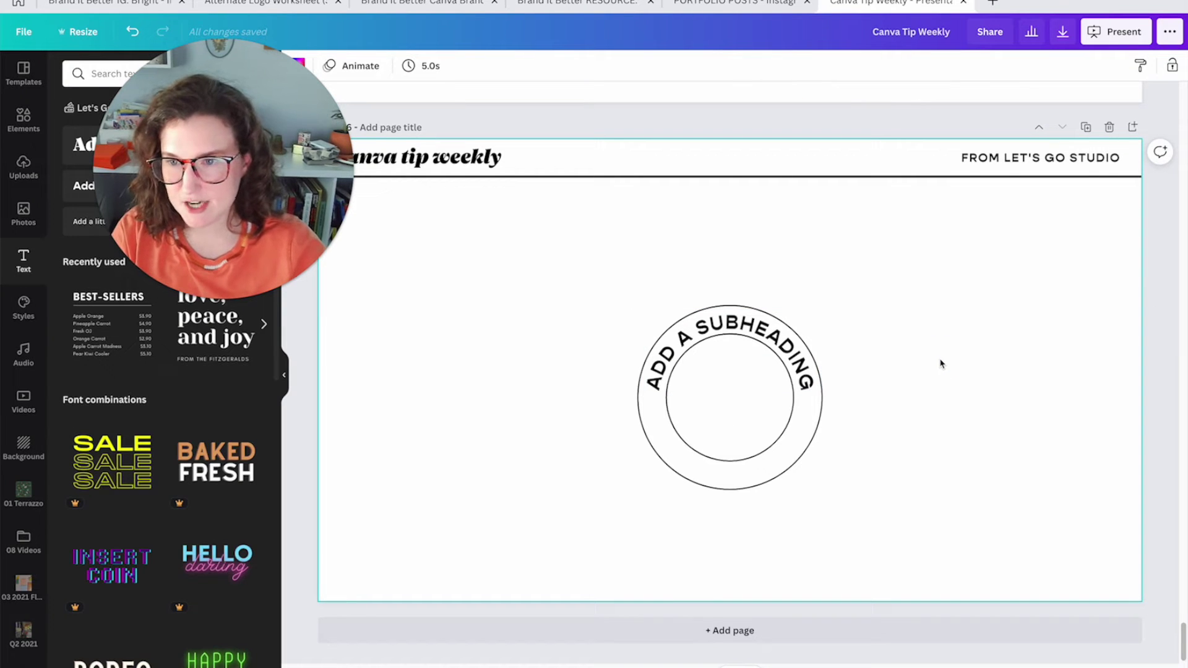
left_click(728, 348)
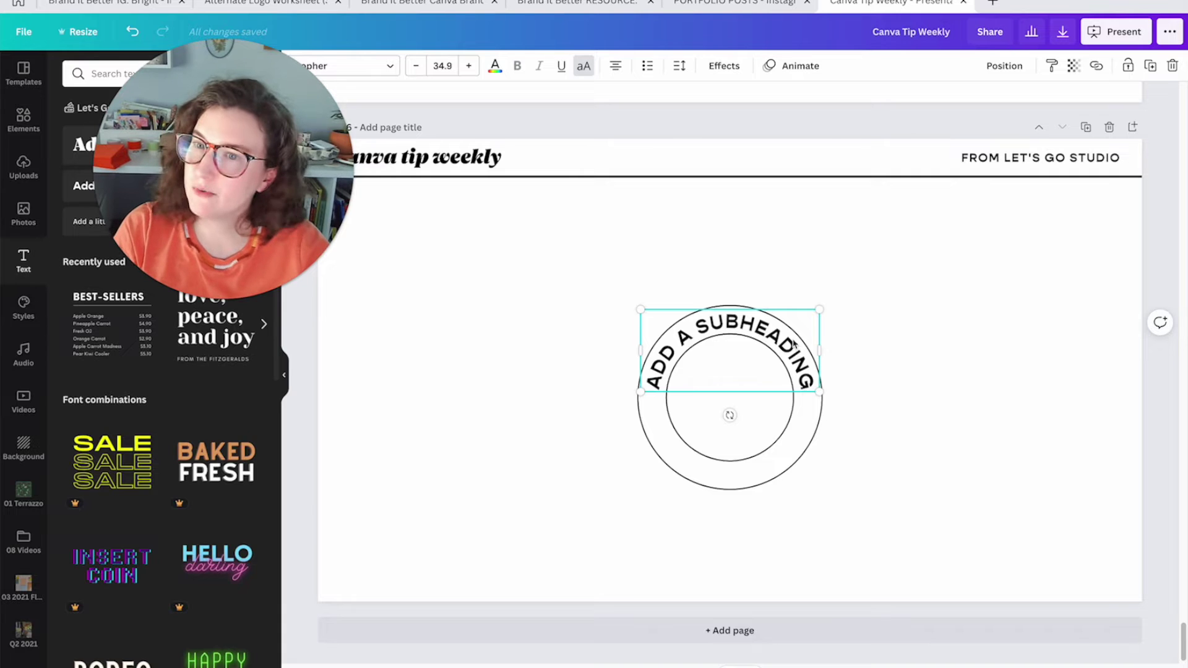
- Make an upside-down copy of the curved text below, then delete it
left_click_drag(793, 345, 776, 460)
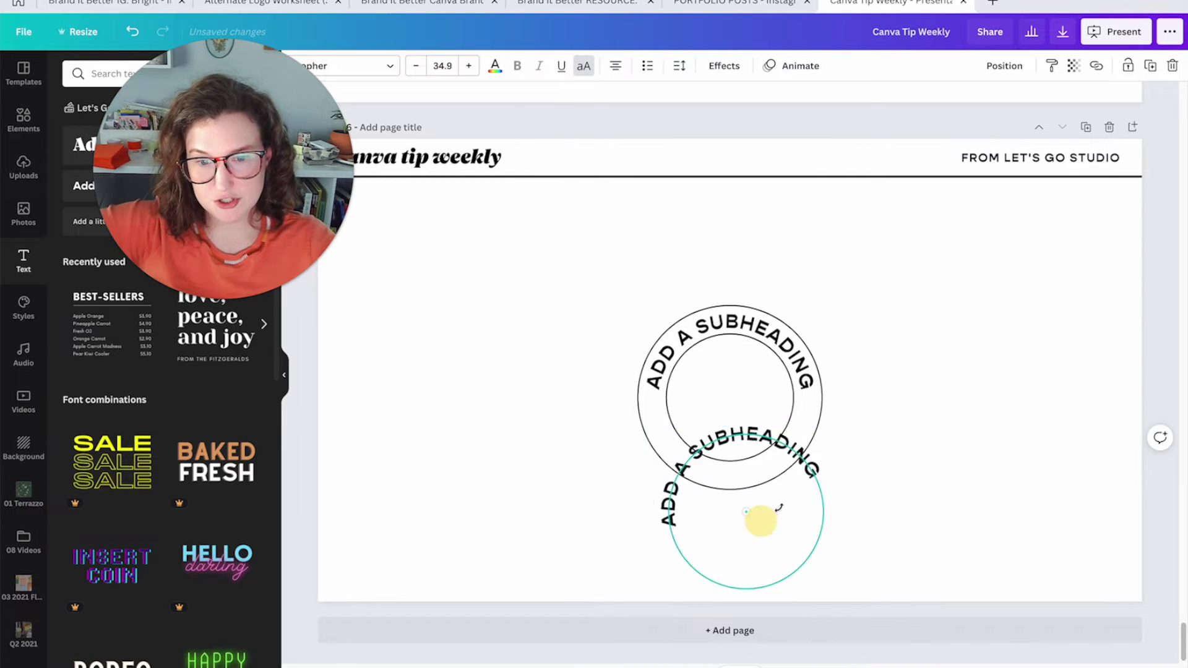
left_click_drag(729, 531, 735, 401)
left_click(473, 434)
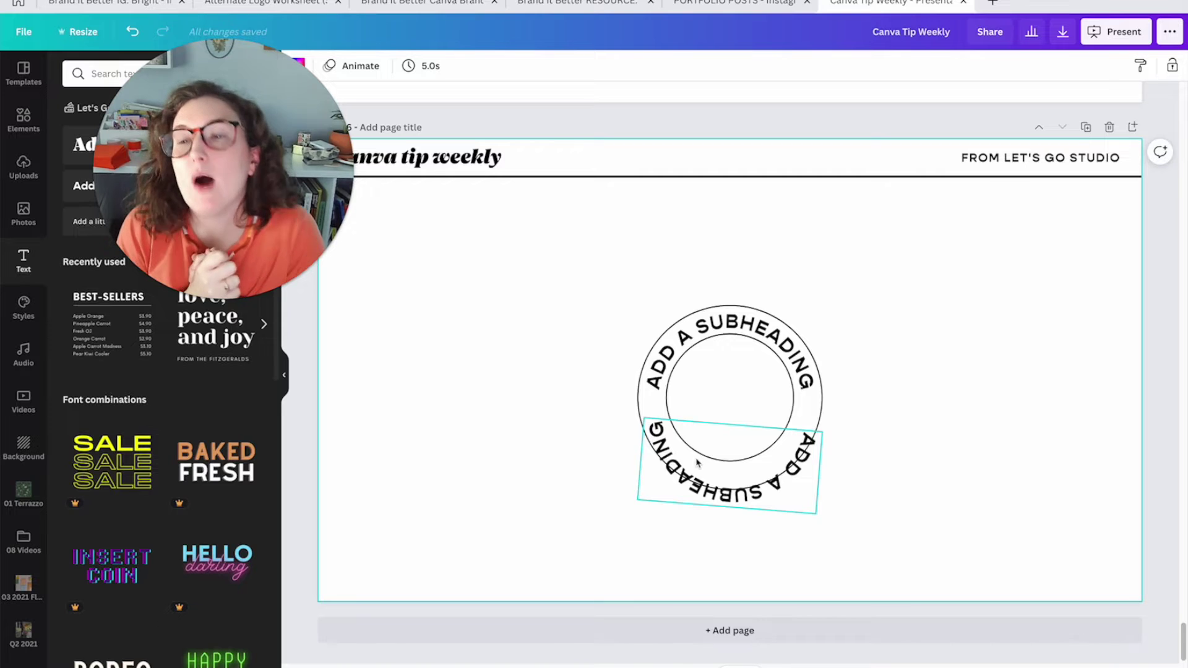
left_click(698, 461)
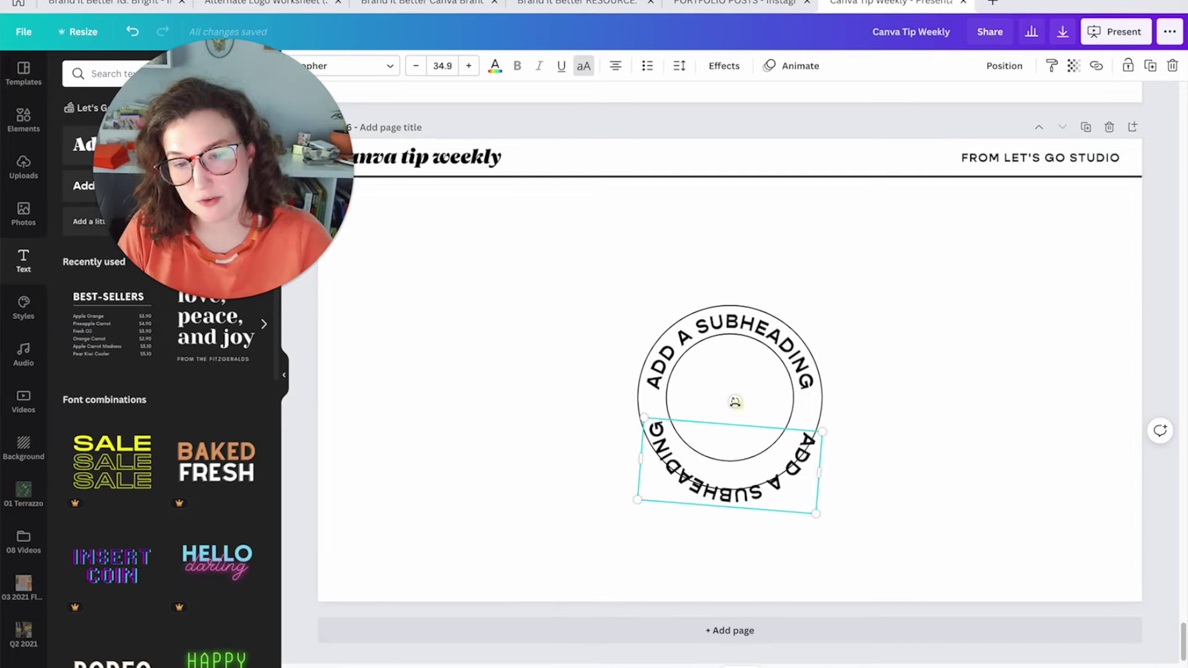
mouse_move(735, 401)
left_mouse_down()
mouse_move(756, 429)
mouse_move(747, 437)
left_mouse_up()
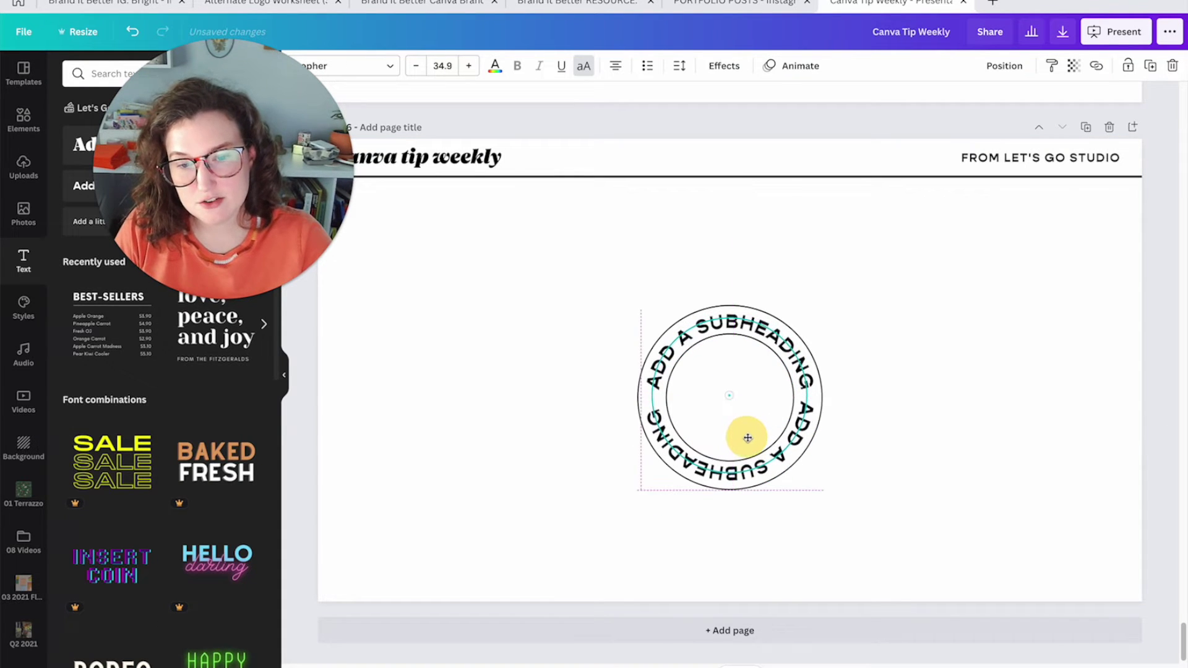
left_click(951, 429)
left_click(807, 436)
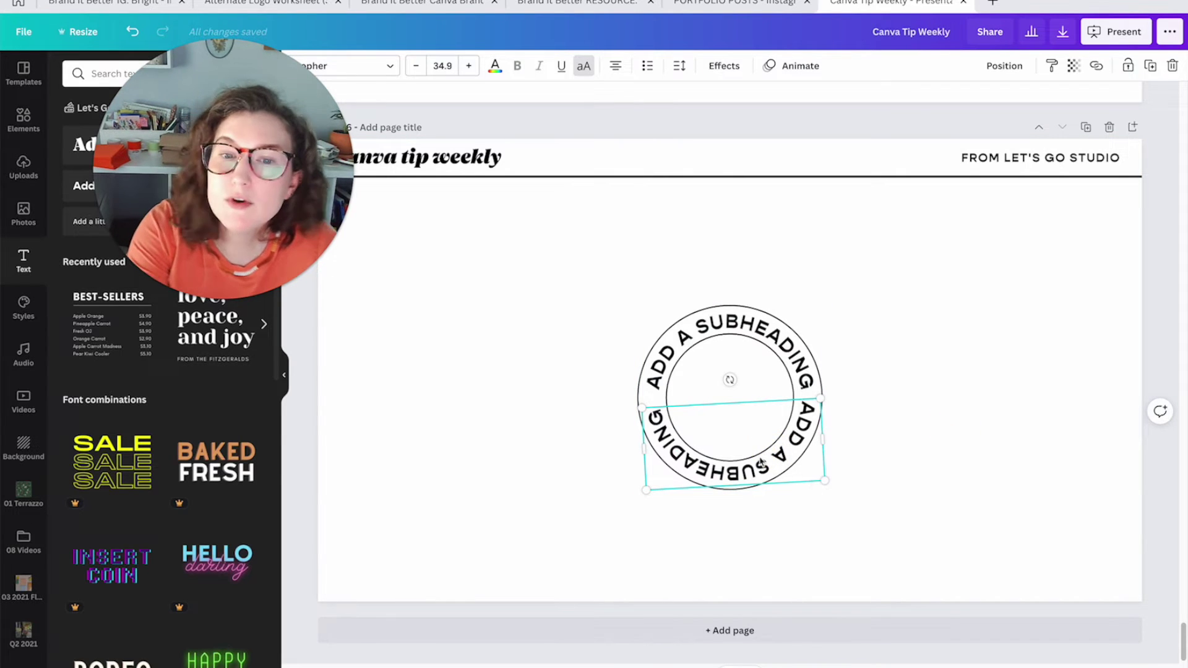
key("Delete")
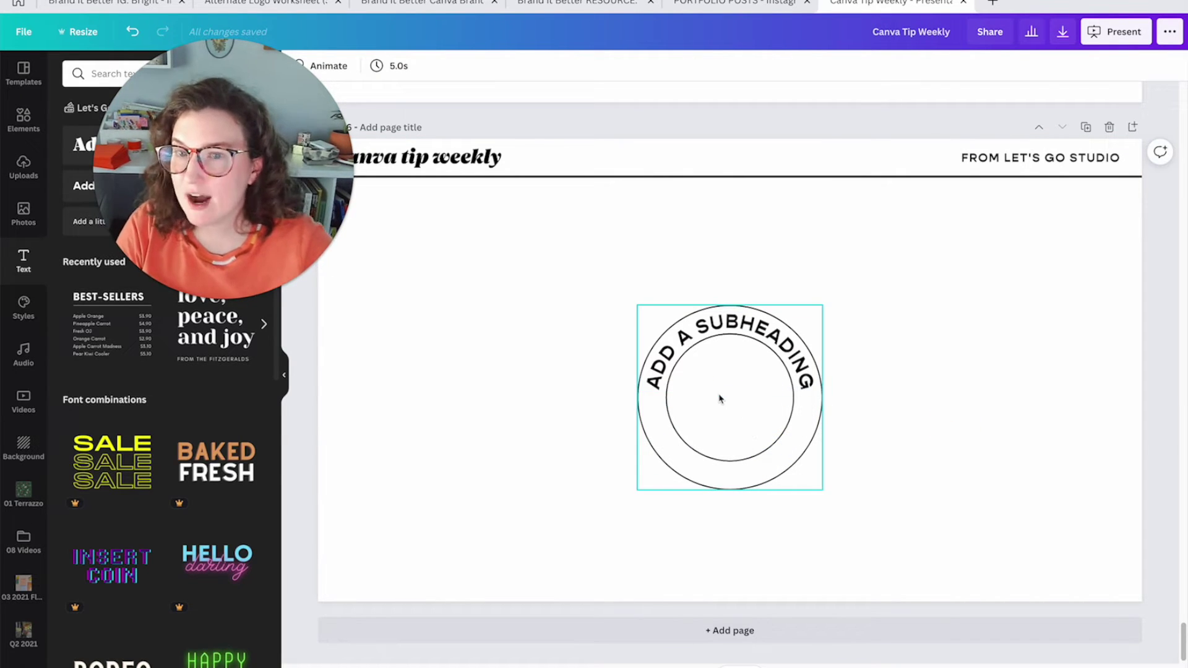
- Place a new copy in the lower ring and invert its curve to -62
left_click(713, 345)
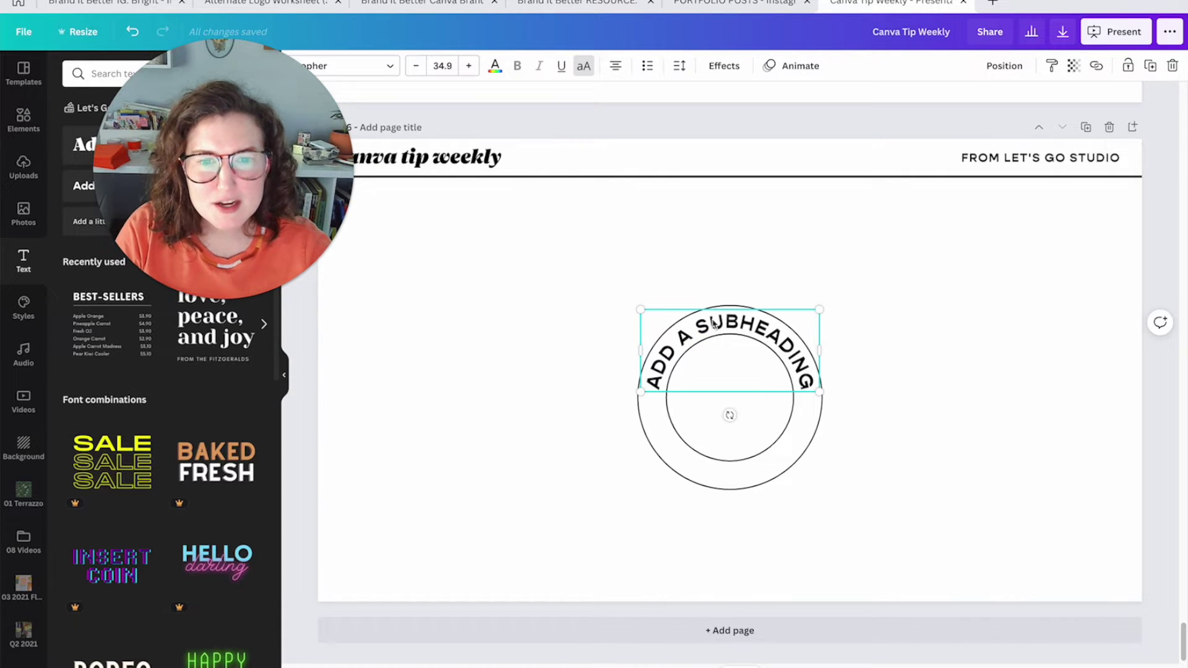
left_click_drag(713, 352, 730, 403)
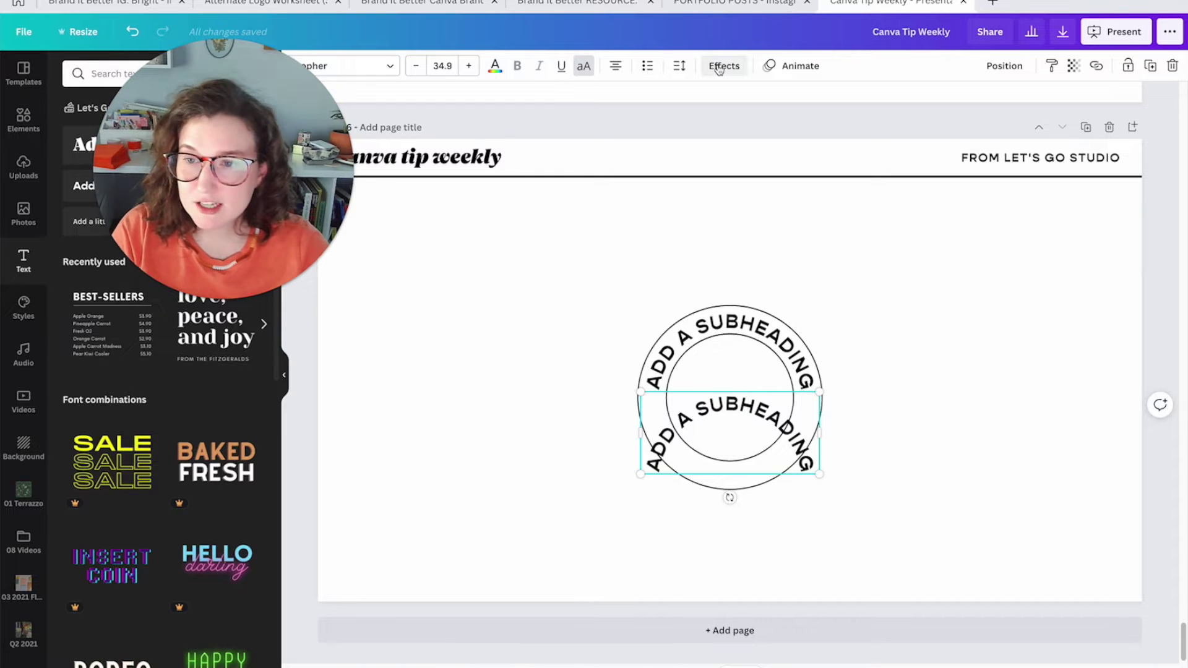
left_click(722, 67)
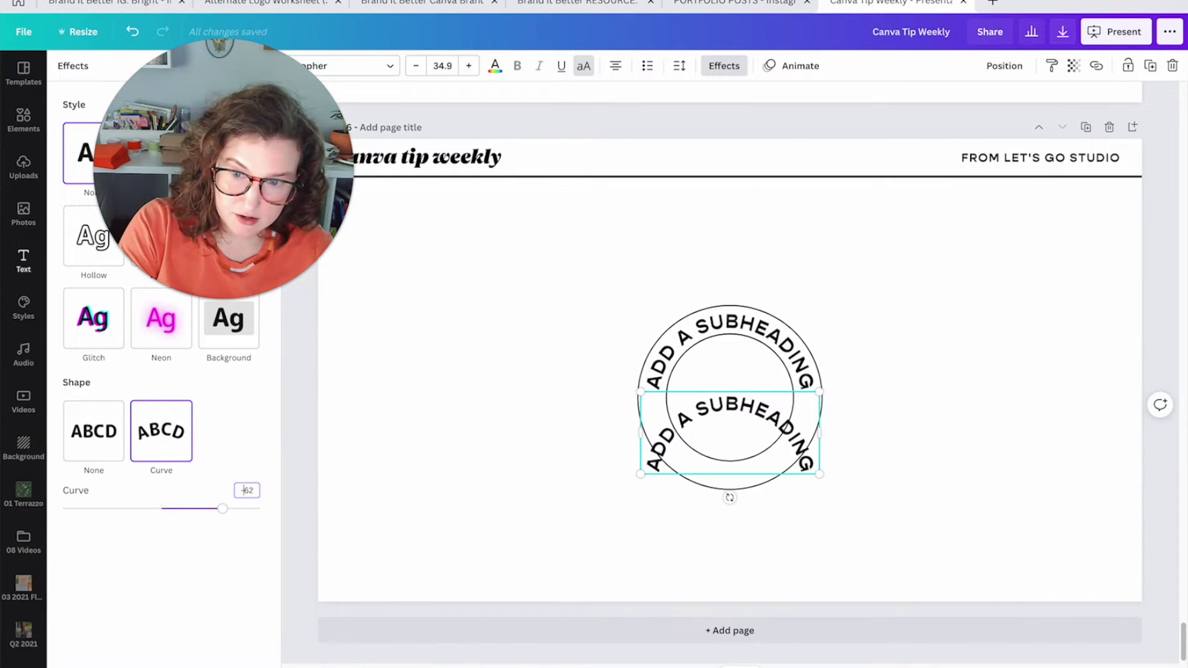
type("-62")
key("Return")
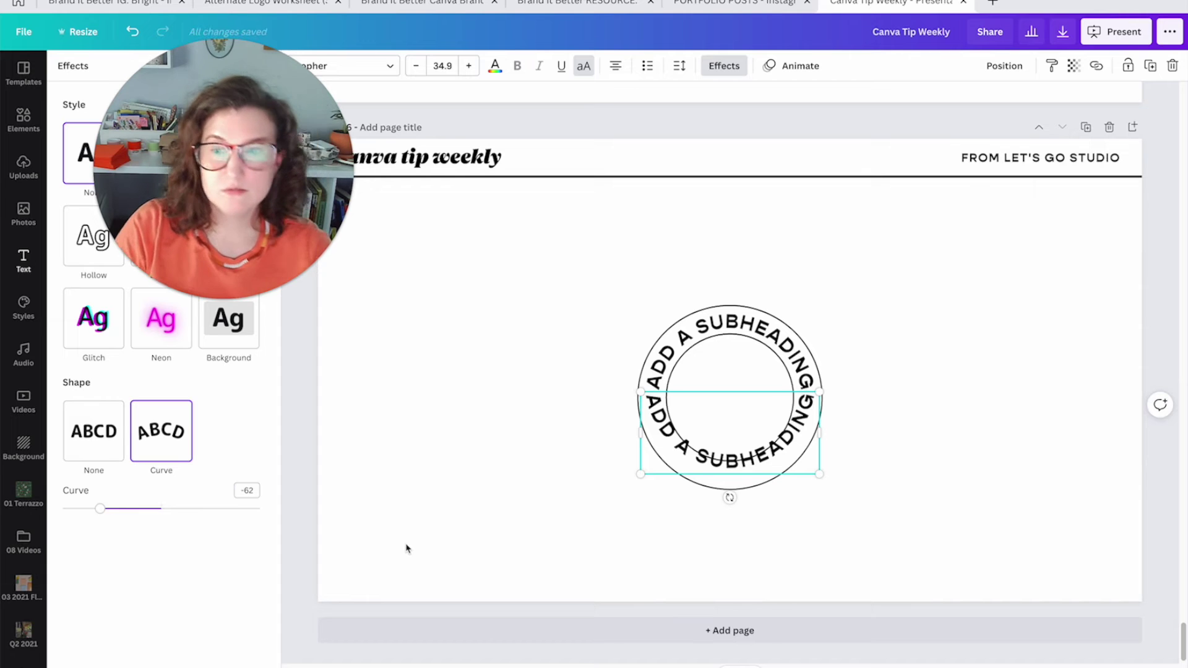
left_click(406, 515)
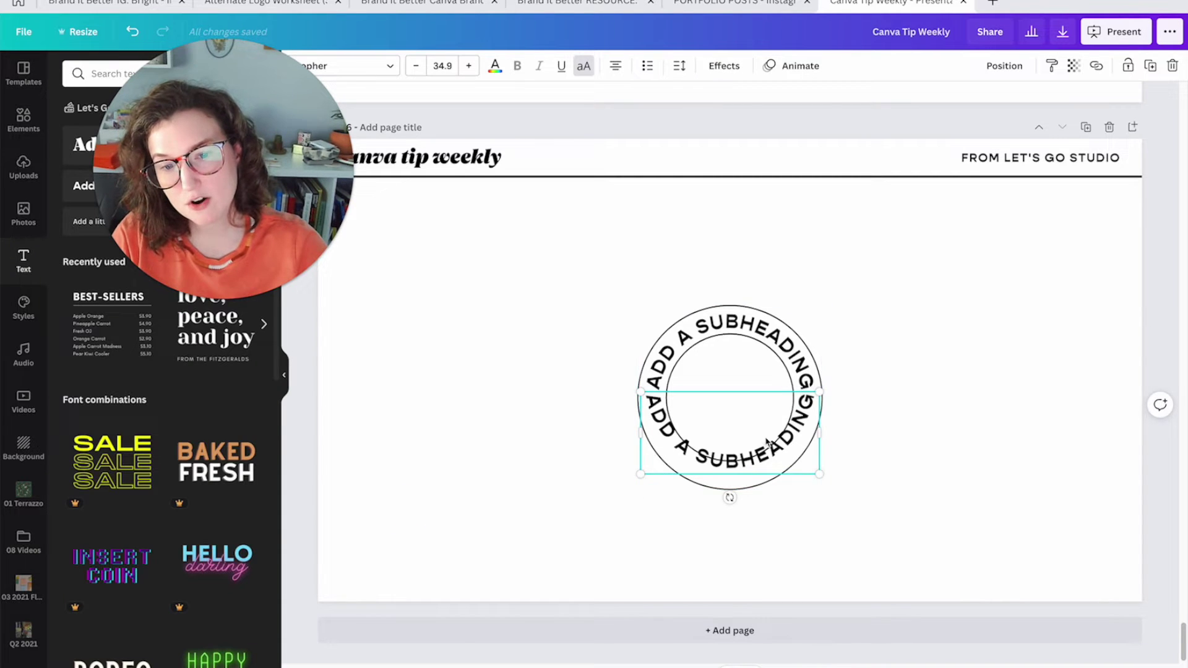
left_click(960, 453)
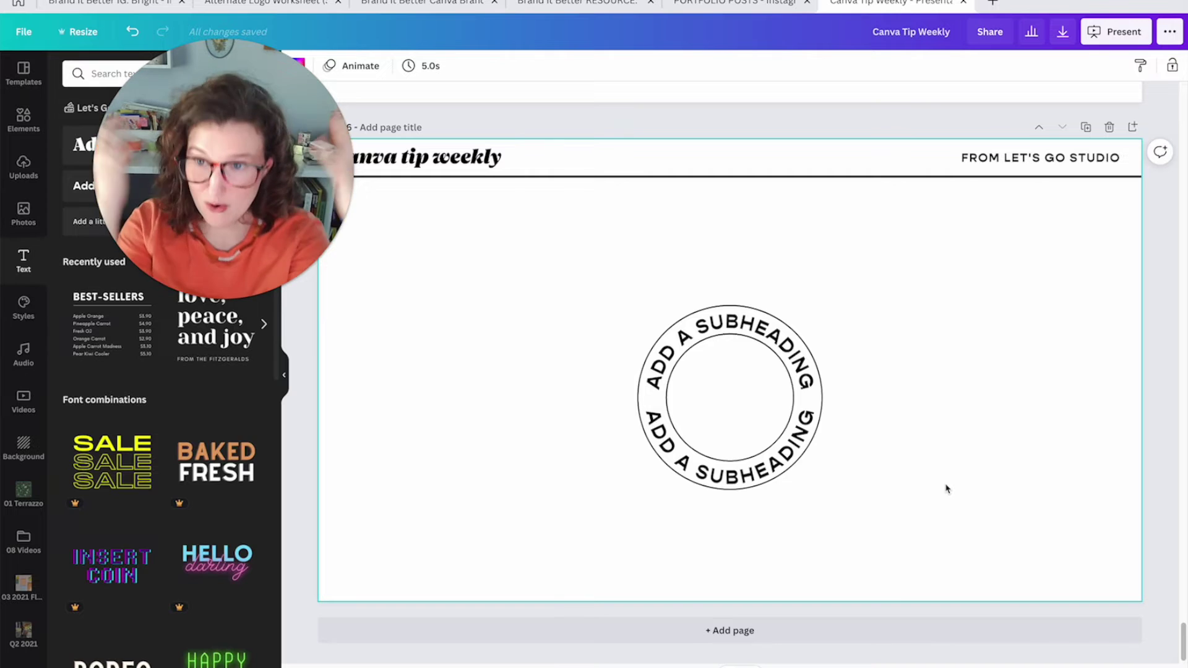
- Move the badge up-left and pull one curved text out below it
mouse_move(569, 300)
left_mouse_down()
mouse_move(742, 390)
mouse_move(517, 302)
left_mouse_up()
left_click(715, 348)
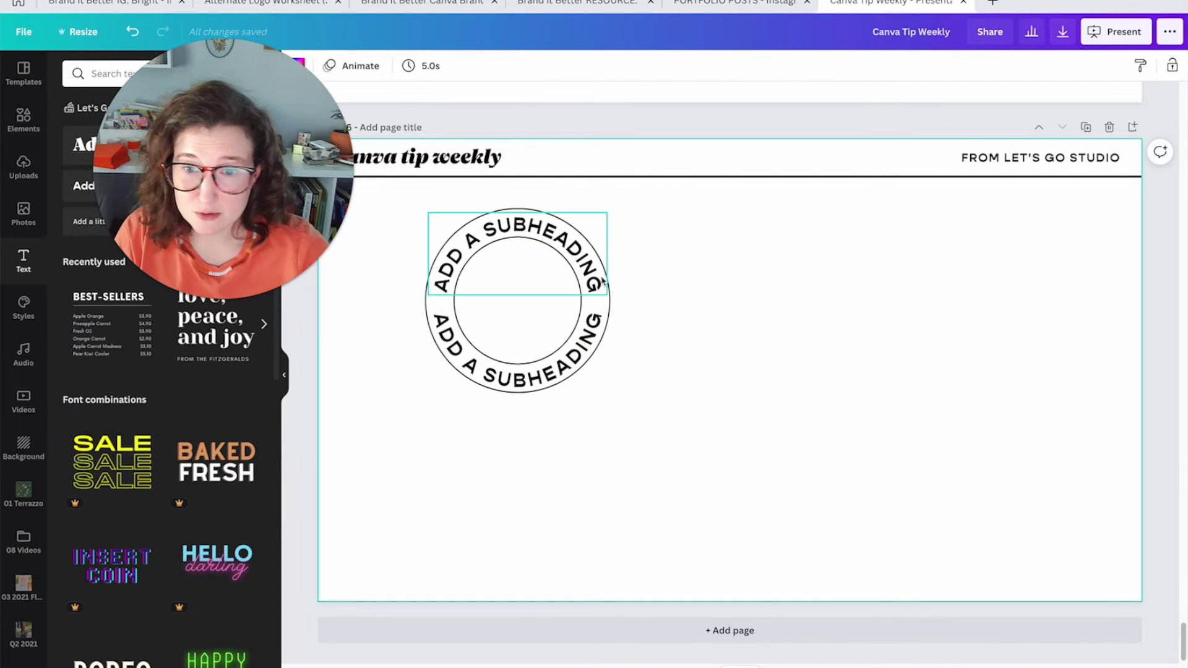
mouse_move(603, 288)
left_mouse_down()
mouse_move(594, 493)
mouse_move(731, 520)
mouse_move(748, 448)
left_mouse_up()
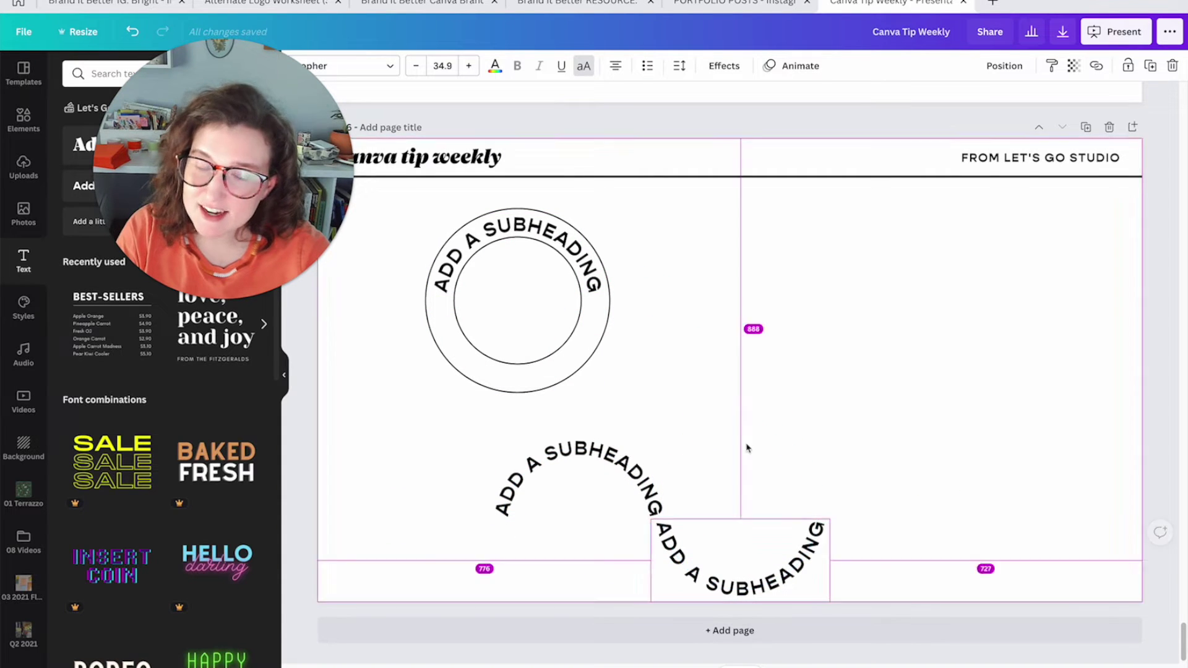
left_click(753, 390)
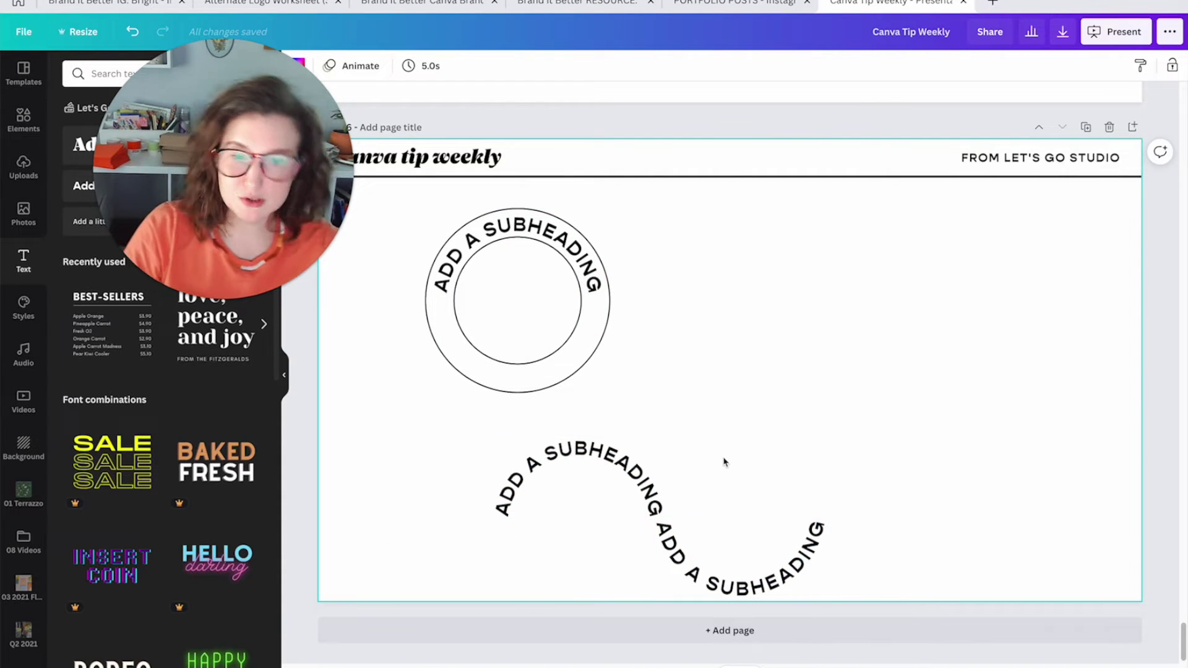
- Tilt the two lower curved texts into an S-wave, then duplicate the page and select everything
left_click(711, 394)
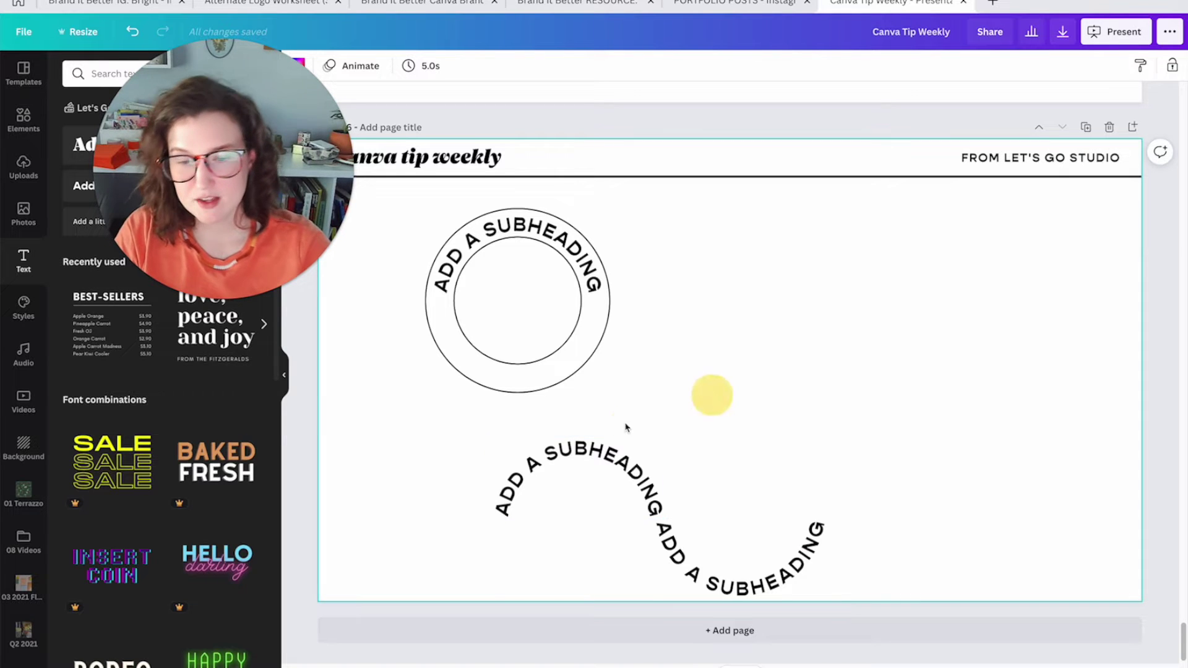
left_click_drag(712, 394, 733, 553)
left_click_drag(660, 620, 678, 622)
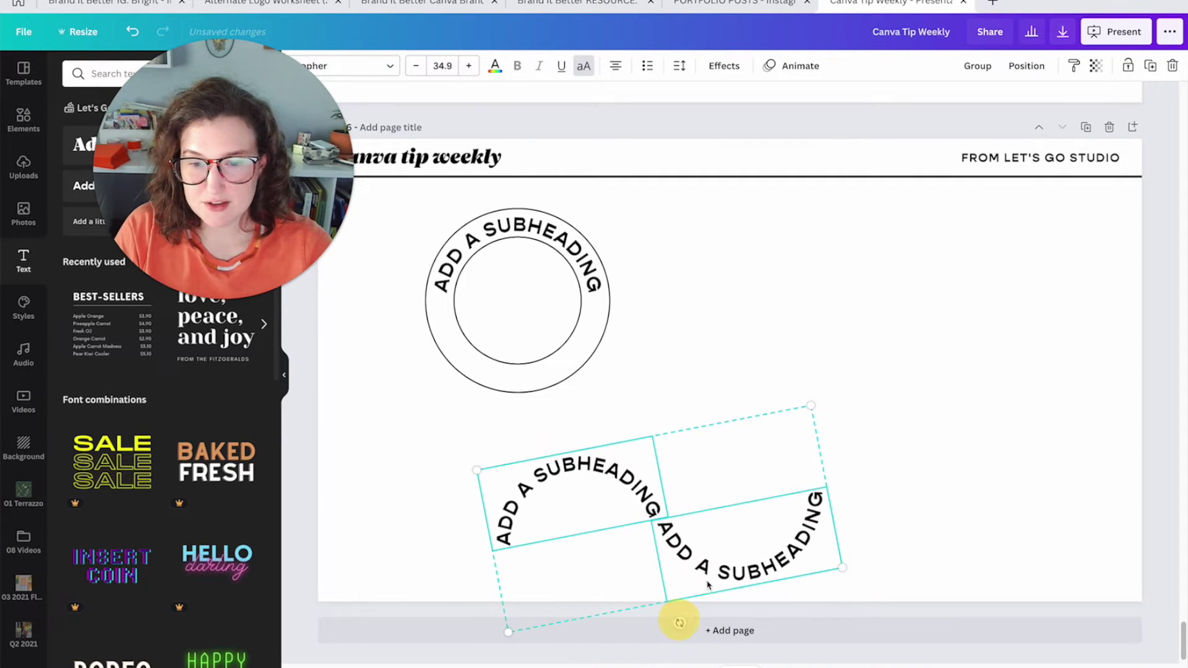
left_click_drag(742, 519, 794, 505)
left_click(769, 311)
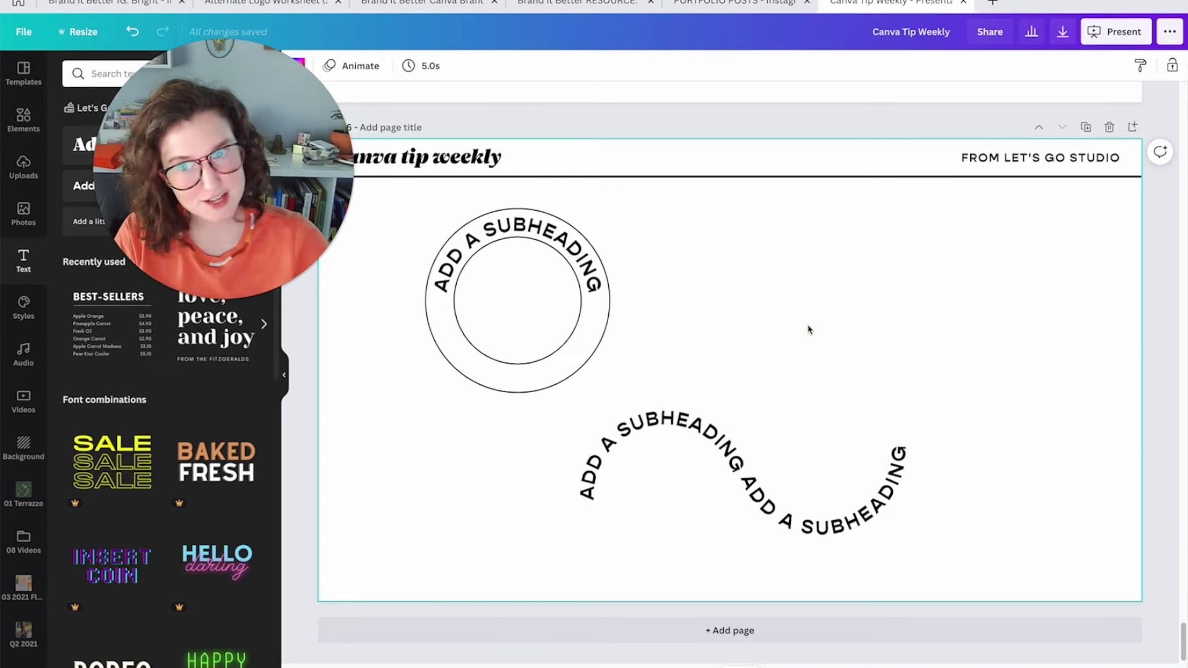
left_click(1085, 128)
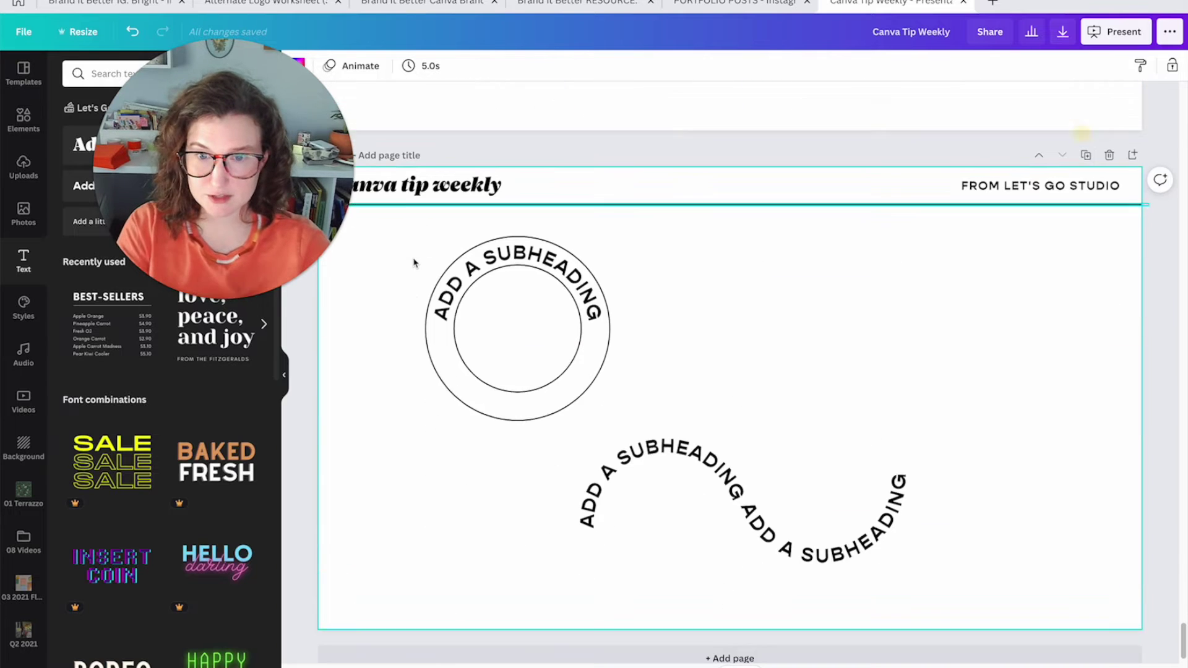
left_click_drag(381, 242, 804, 541)
- Clear the page and make the new text line large, lowercase and above centre
key("Delete")
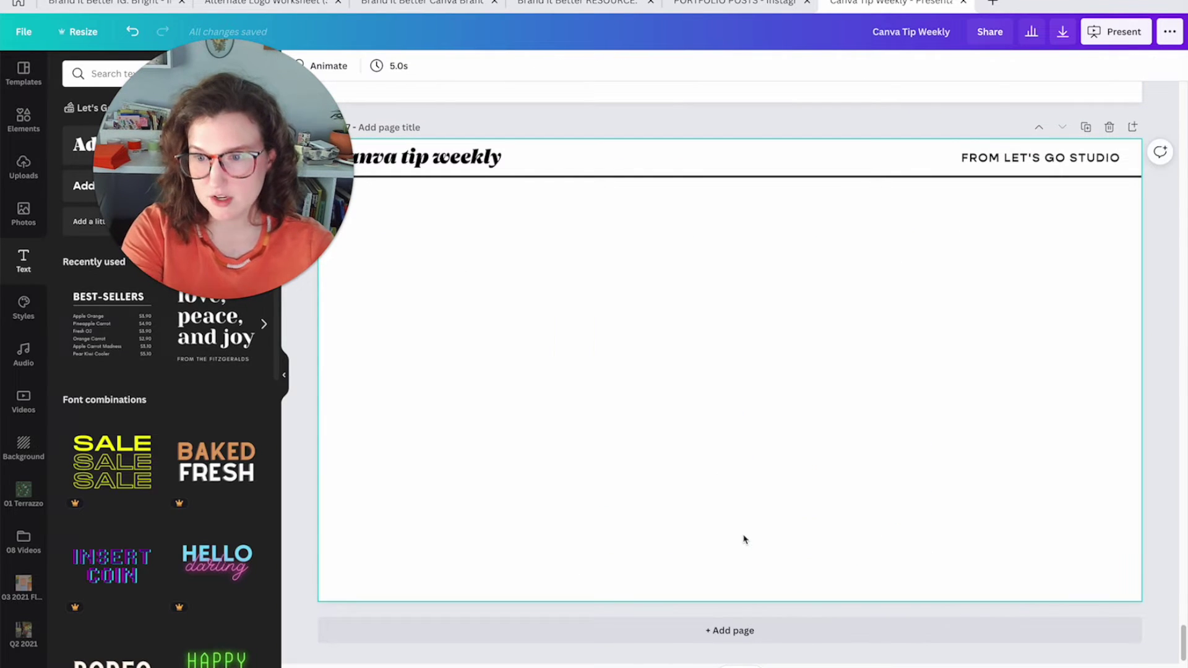
type("t")
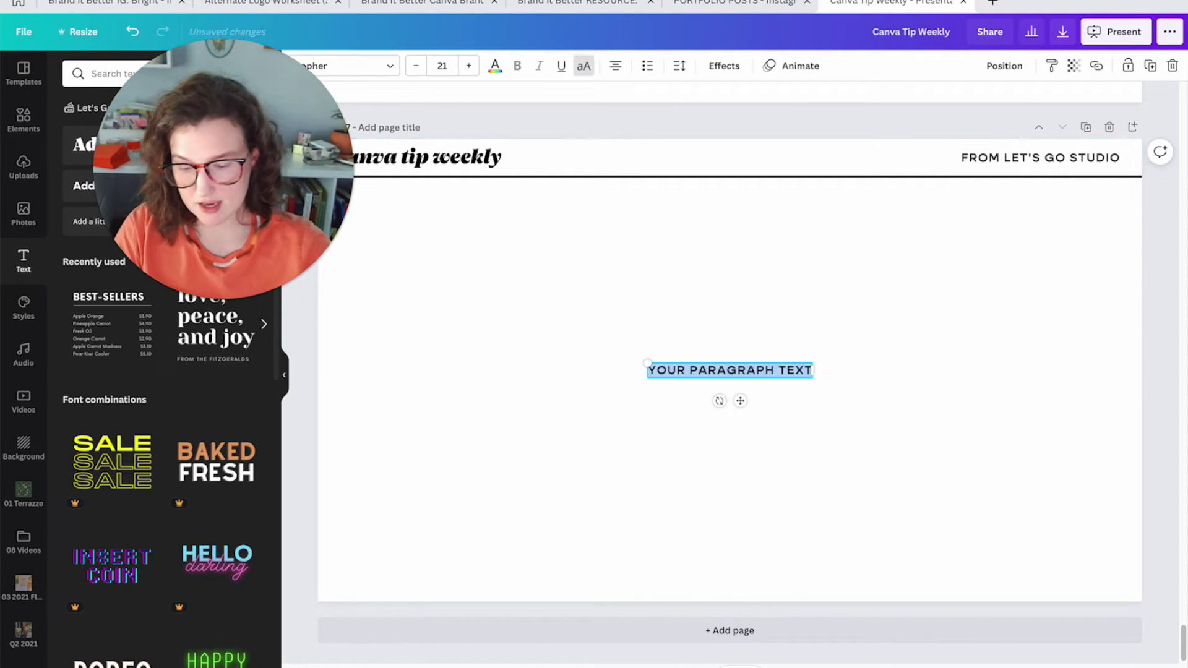
type("LET'S MAKE IT GLO")
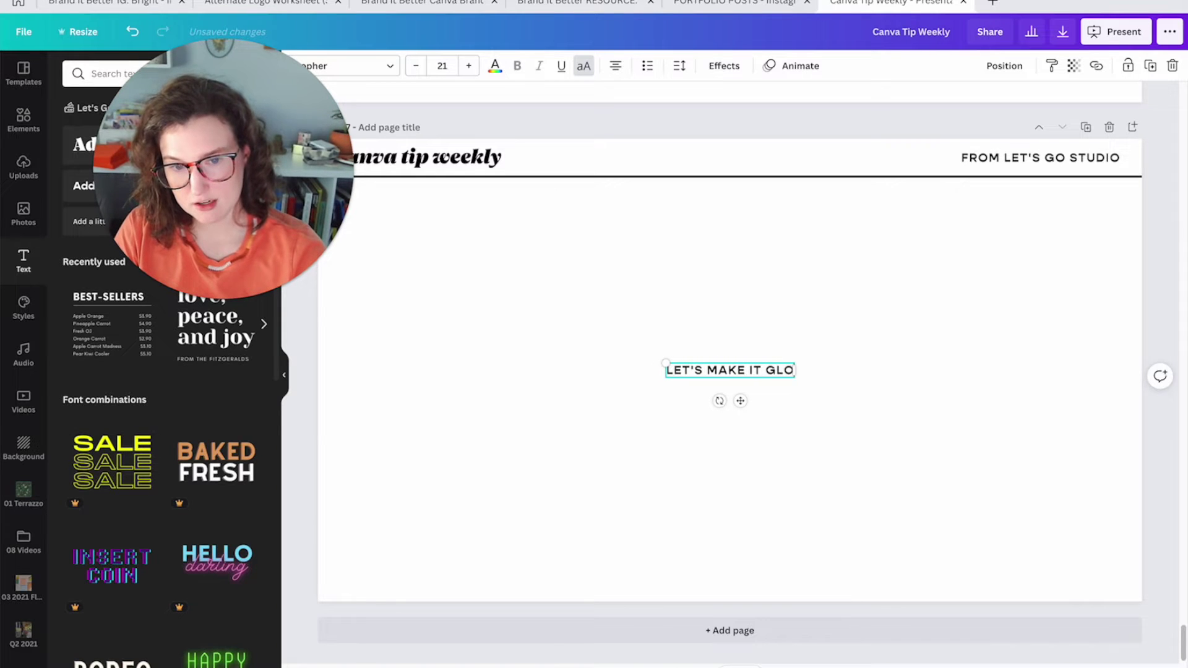
type("WWWW")
key("ctrl+a")
left_click(583, 65)
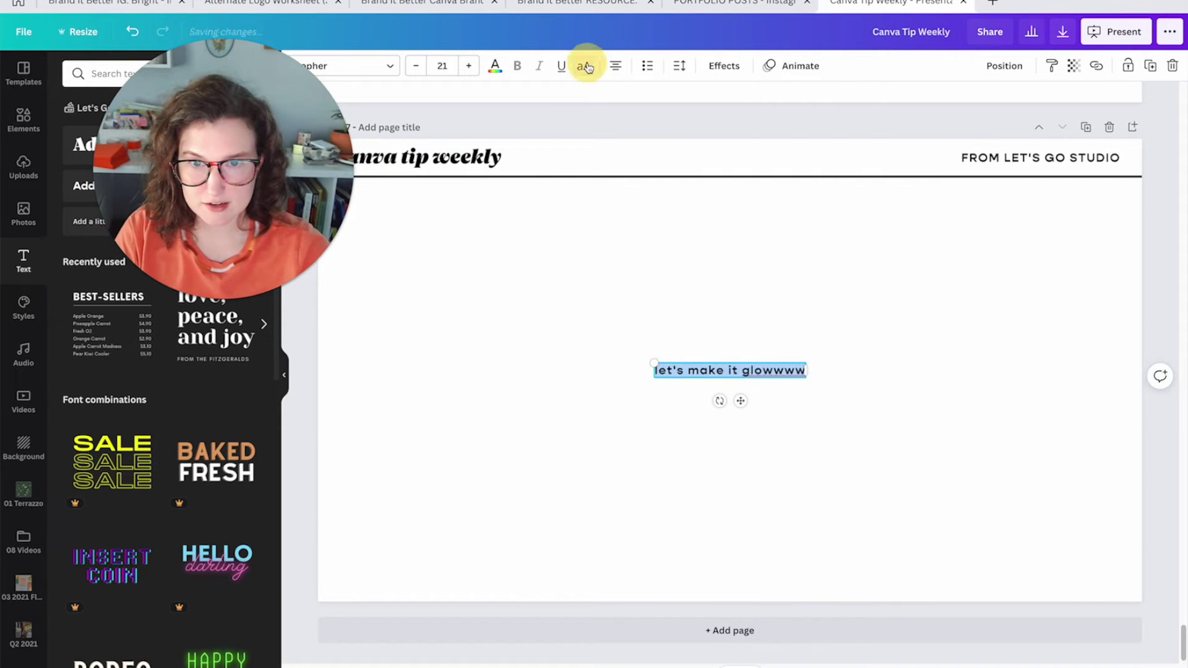
left_click_drag(724, 371, 520, 372)
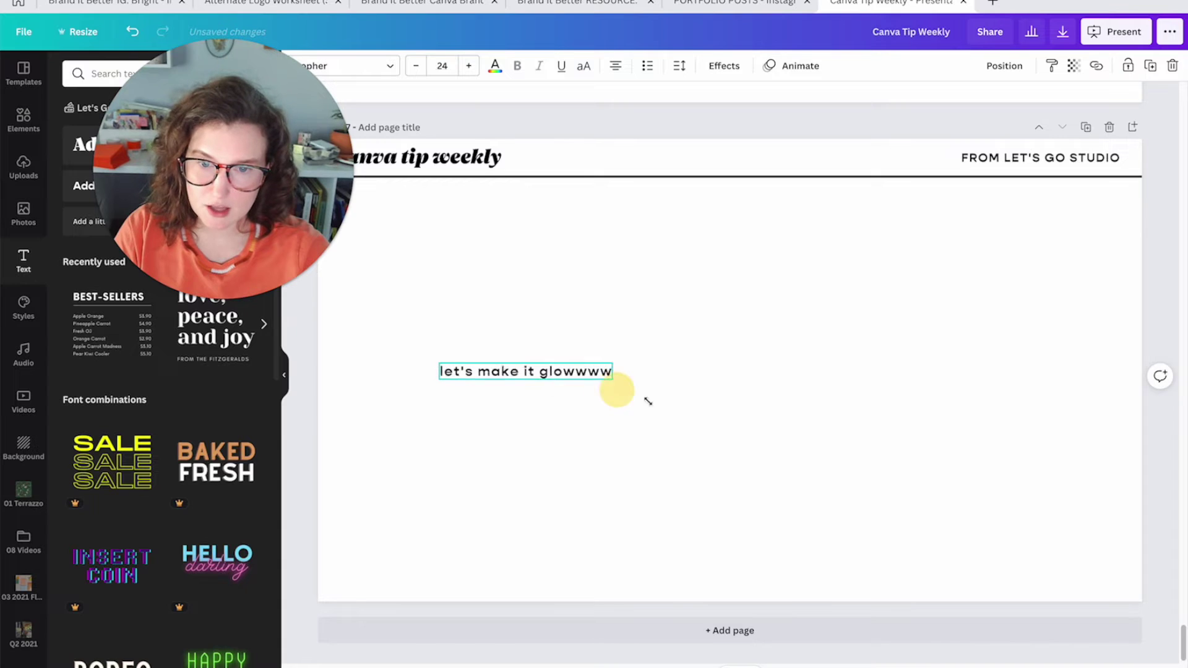
left_click_drag(592, 378, 895, 478)
left_click_drag(807, 381, 824, 304)
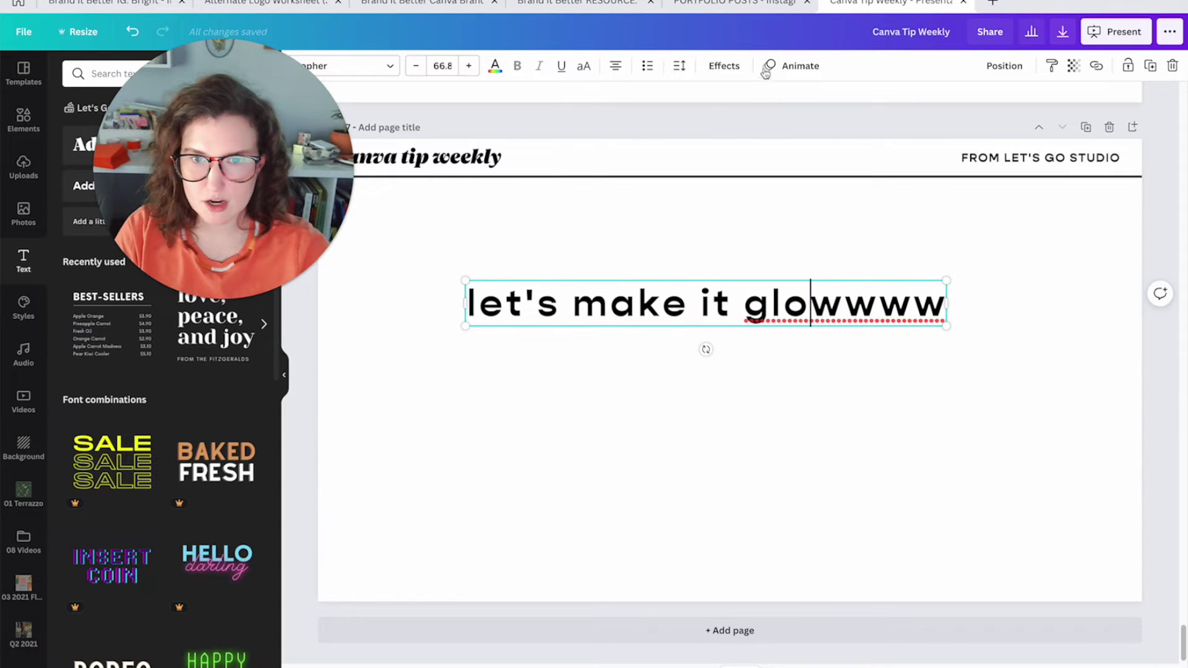
- Change 'glowwww' to 'hollowwww' and set the letter spacing to 0
left_click(724, 65)
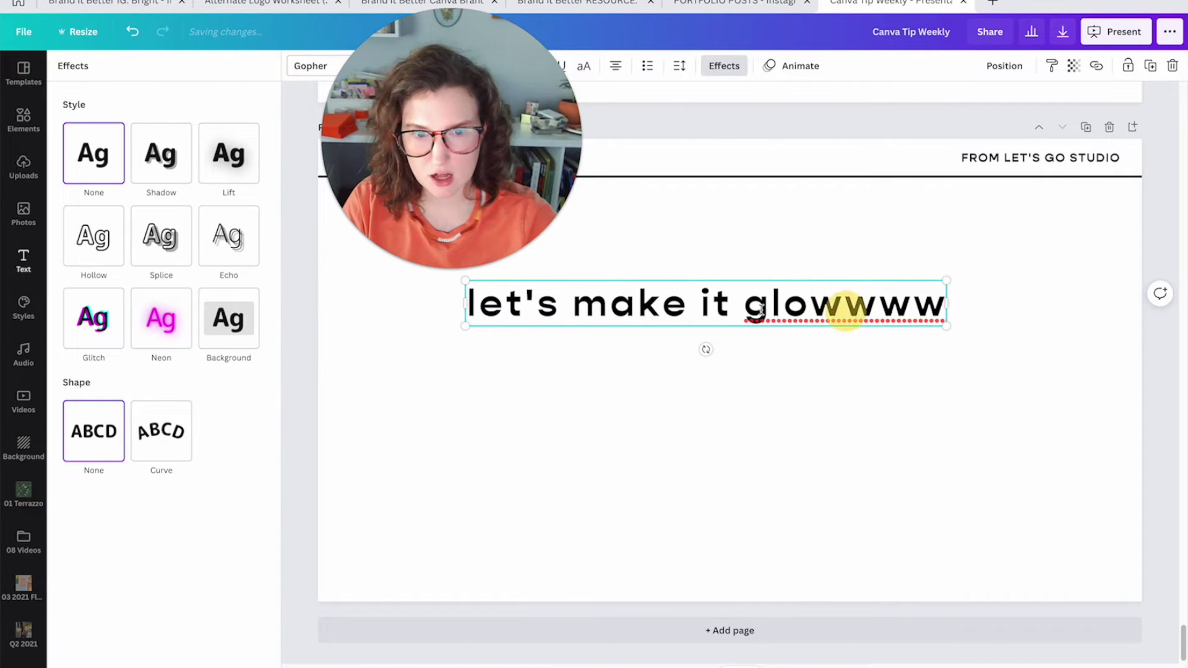
left_click_drag(745, 305, 775, 306)
type("ho")
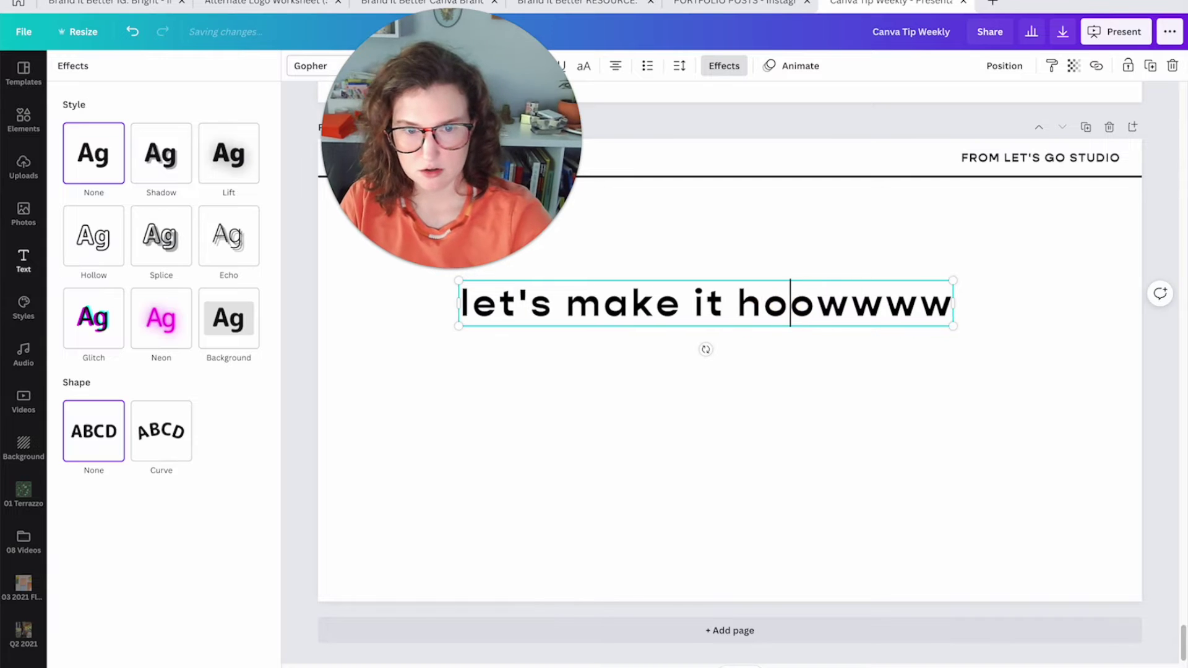
type("ll")
left_click(634, 311)
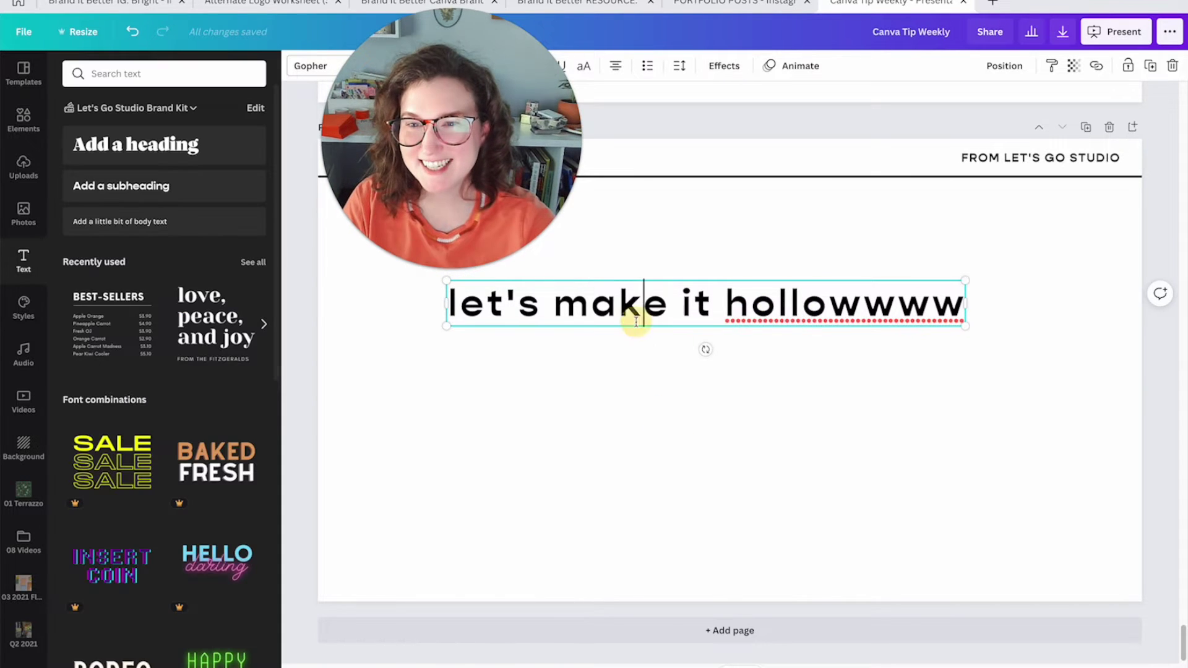
left_click(705, 301)
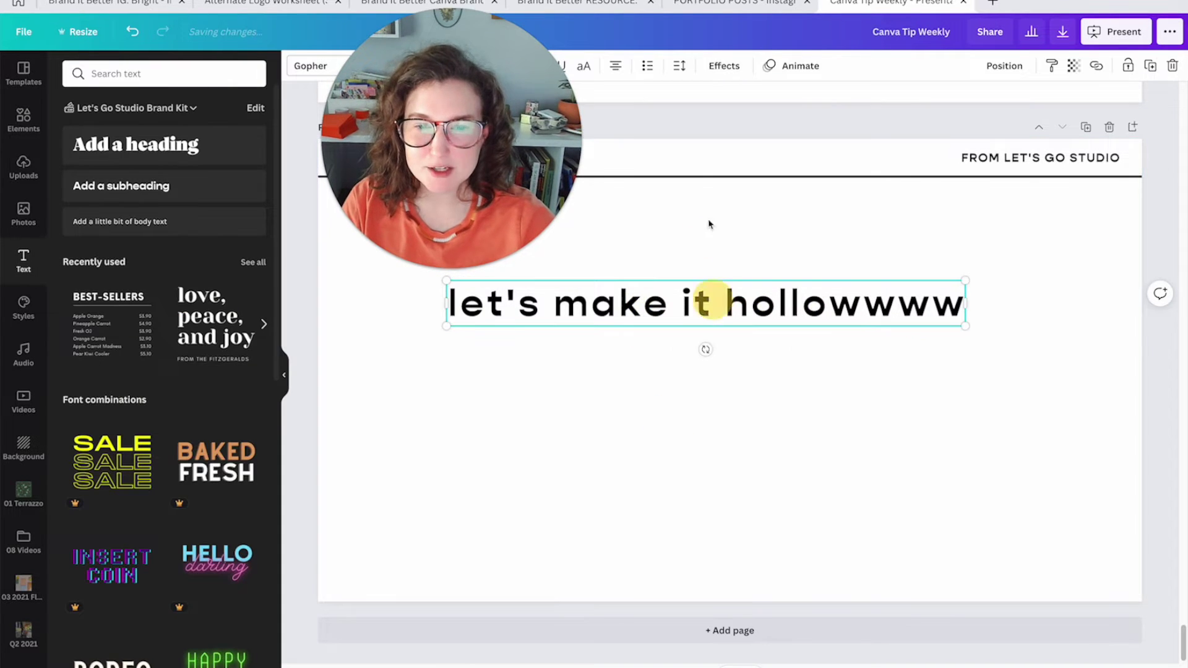
left_click(724, 65)
left_click(679, 66)
double_click(871, 110)
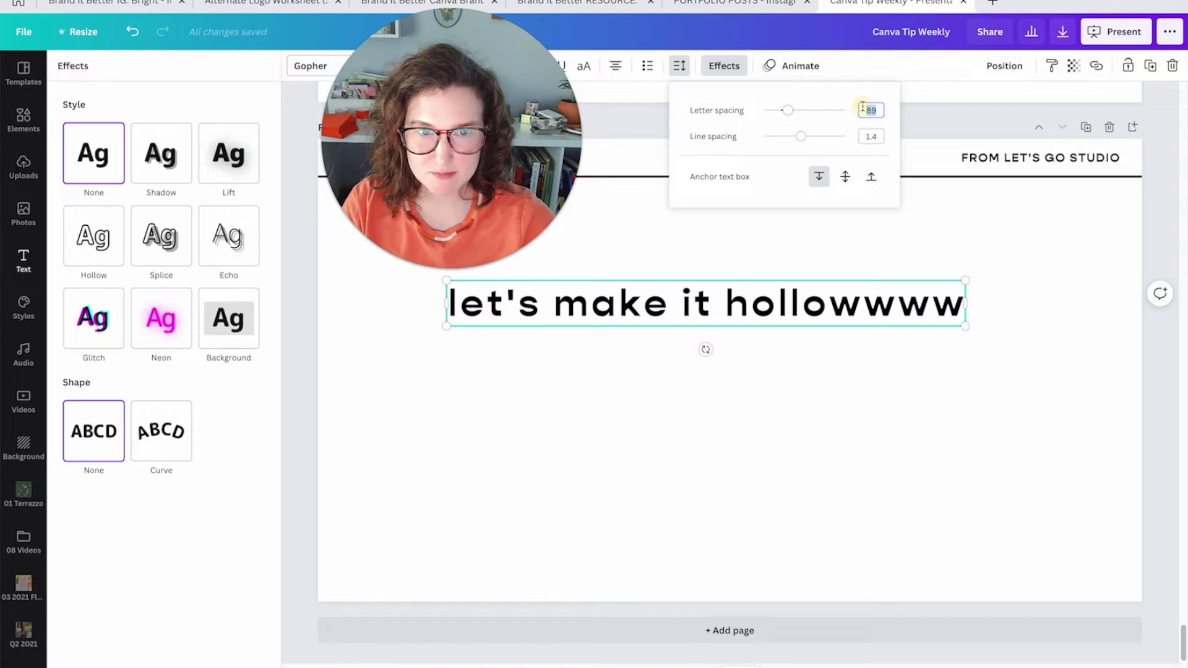
type("0")
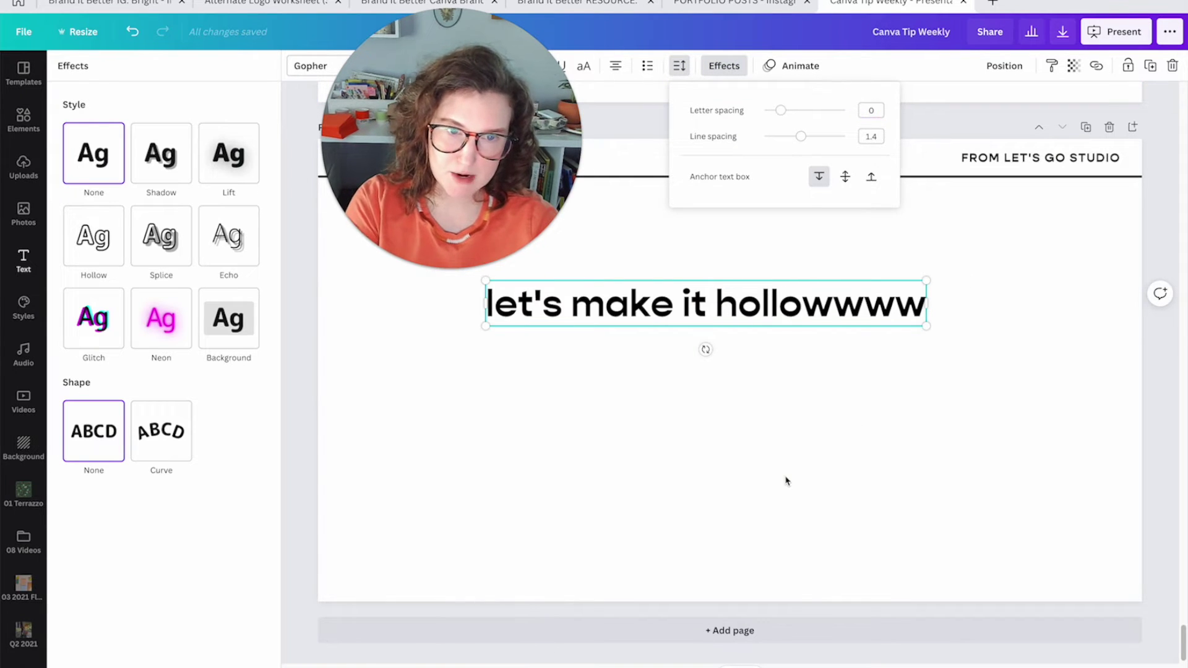
left_click(784, 479)
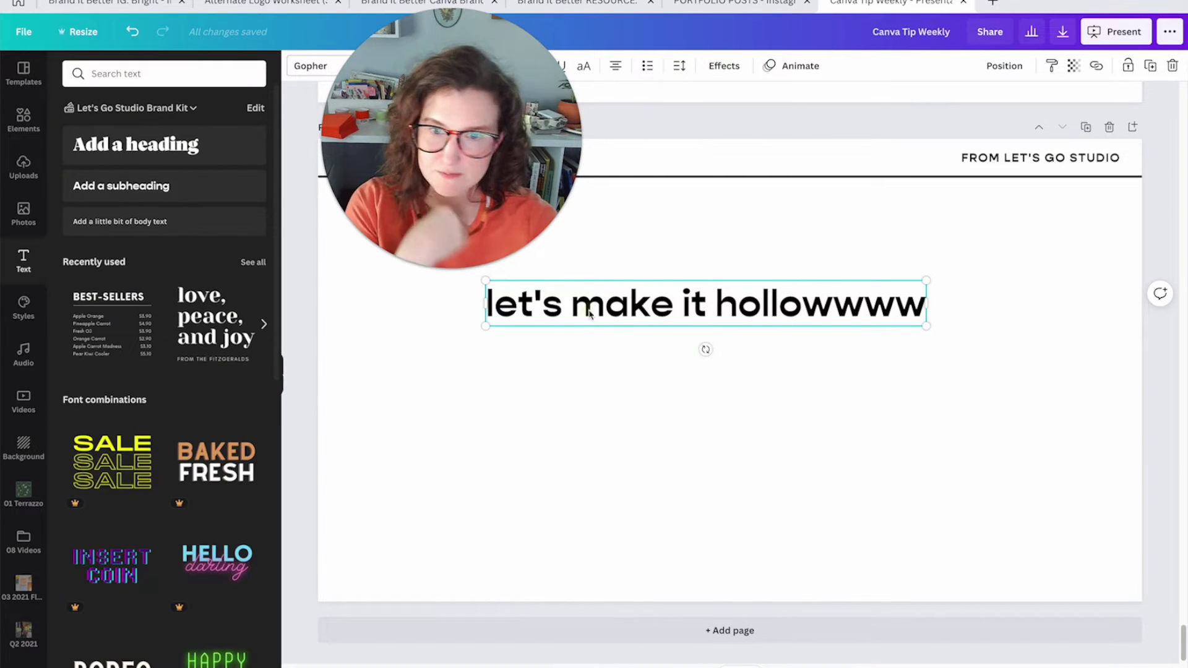
- Set the line in Analogue Regular, widen its box, and copy it below
left_click(318, 70)
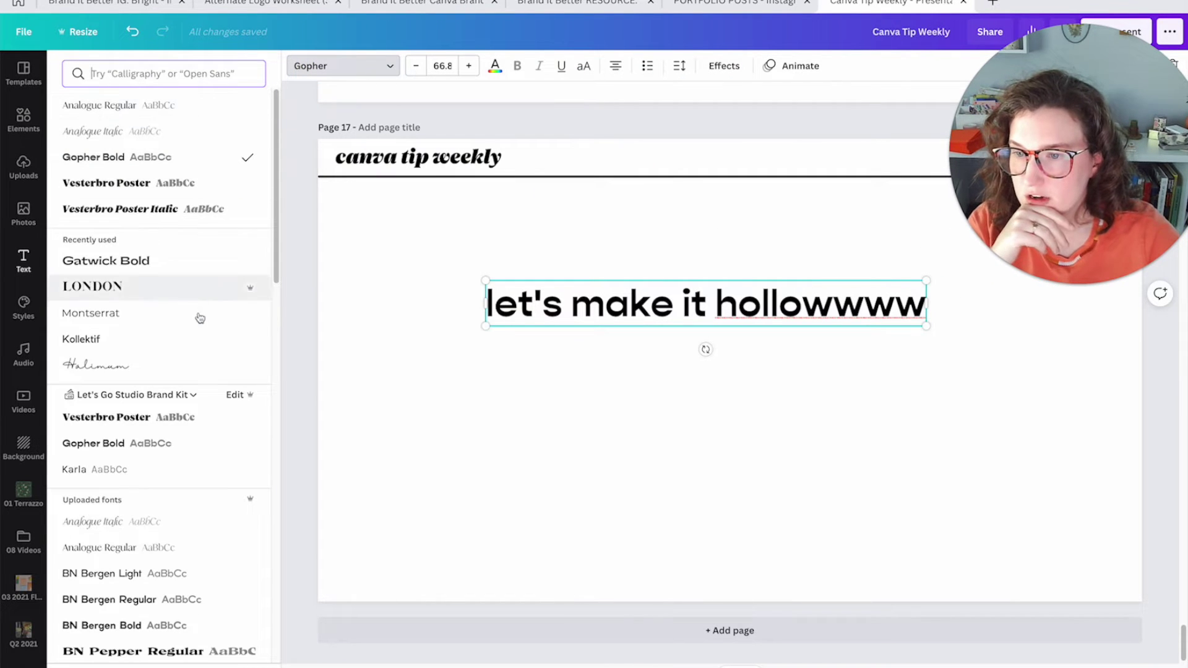
left_click(99, 105)
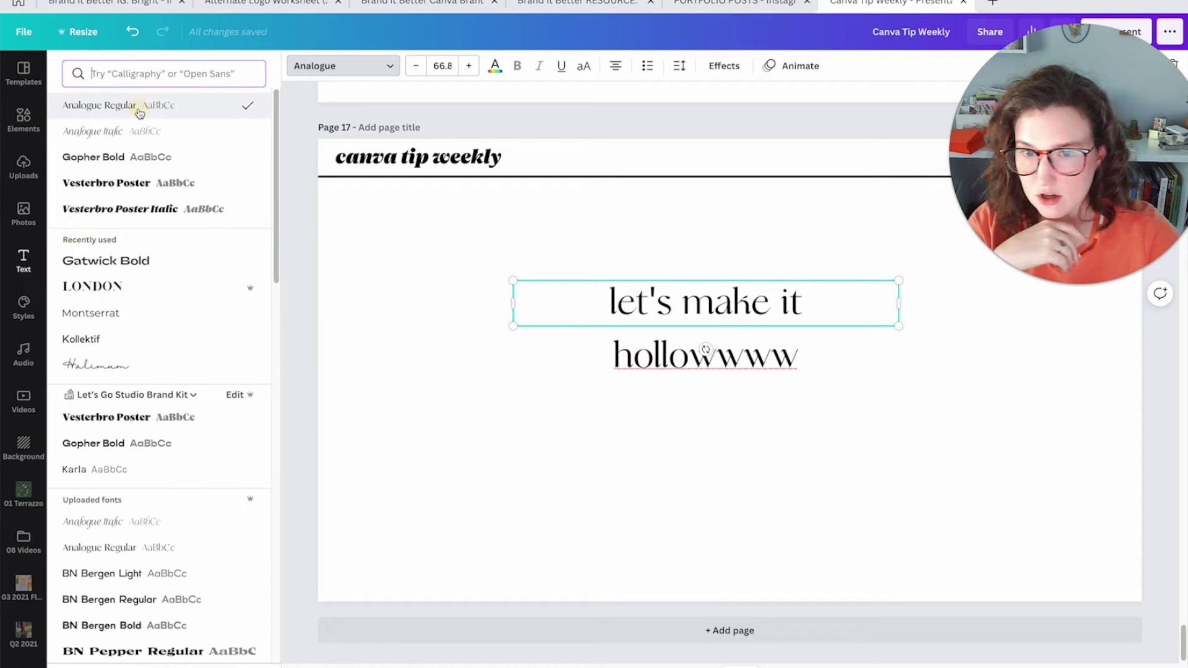
left_click_drag(487, 302, 344, 301)
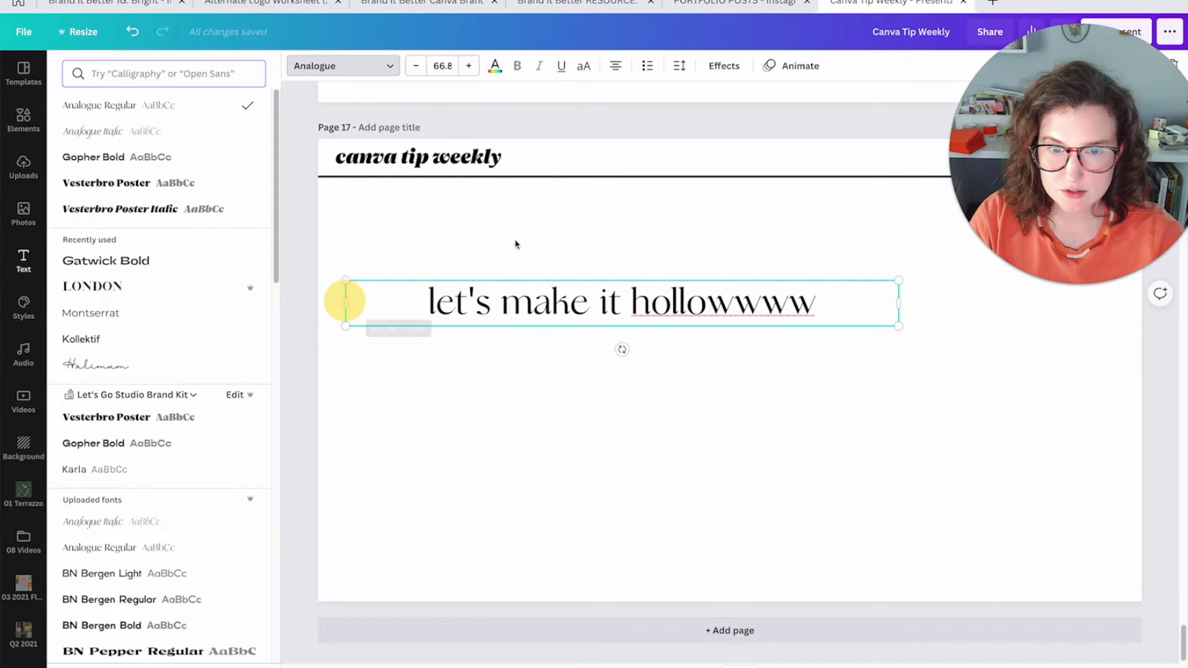
left_click(650, 464)
left_click(584, 303)
left_click_drag(594, 306, 594, 391)
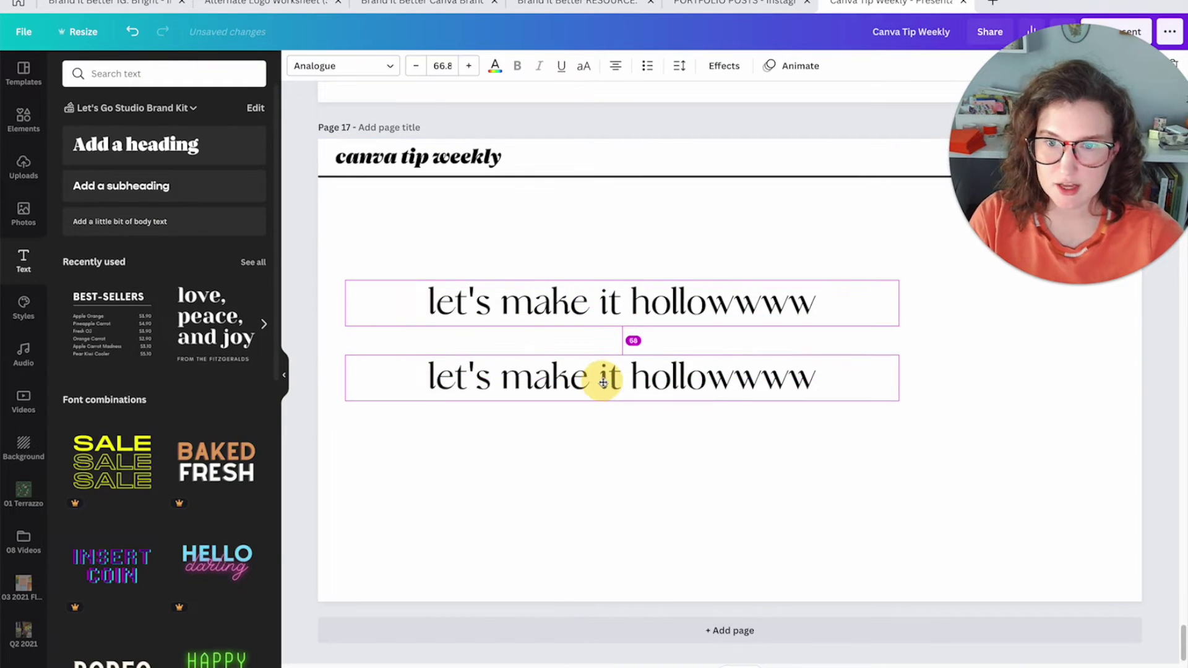
- Change the copy's font to Archivo Black and move it up toward the top line
left_click(133, 73)
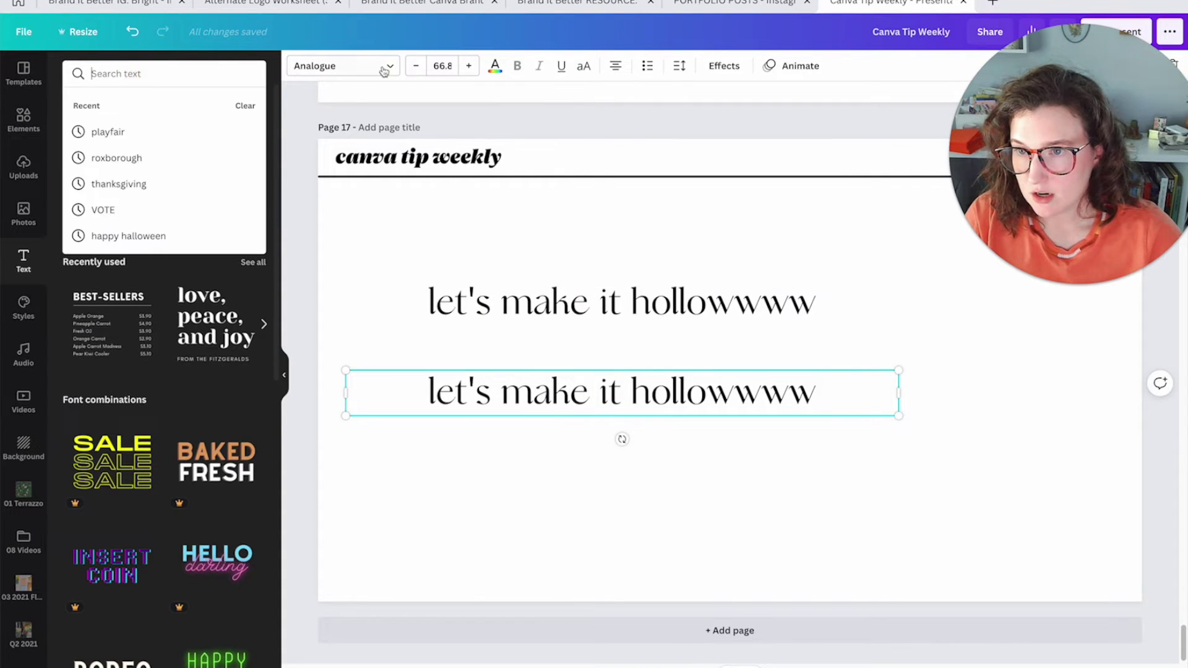
left_click(344, 66)
scroll(226, 379, "down", 3)
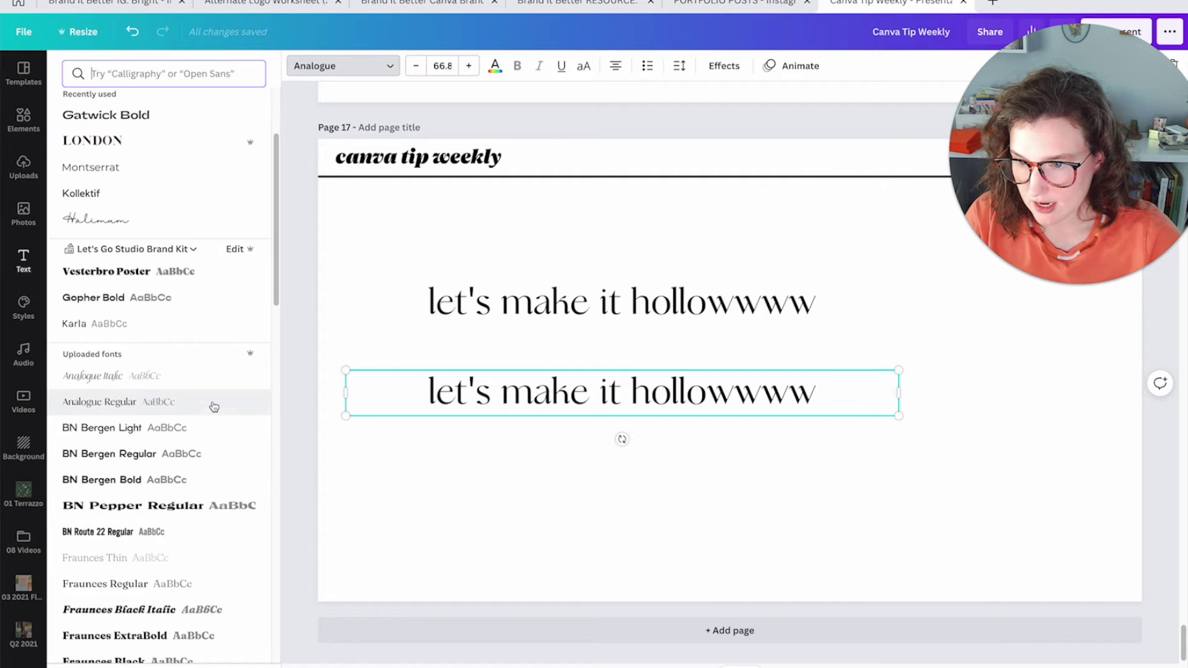
scroll(222, 390, "down", 4)
scroll(218, 399, "down", 4)
scroll(214, 407, "down", 5)
scroll(186, 371, "down", 4)
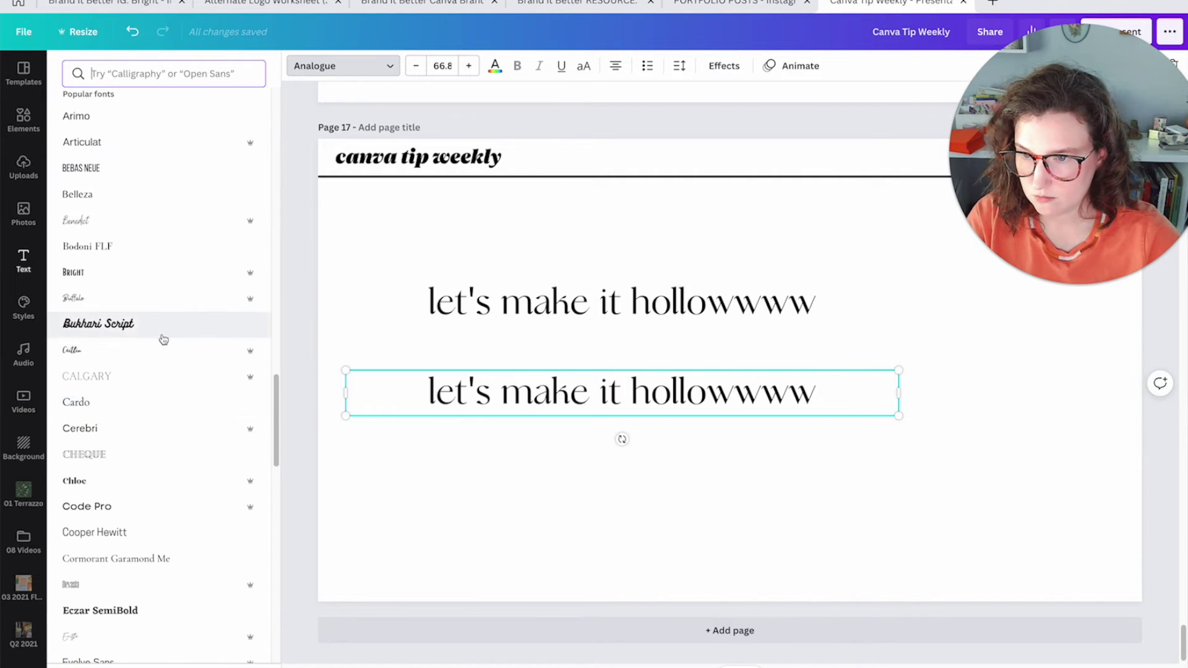
scroll(149, 315, "up", 3)
left_click(102, 229)
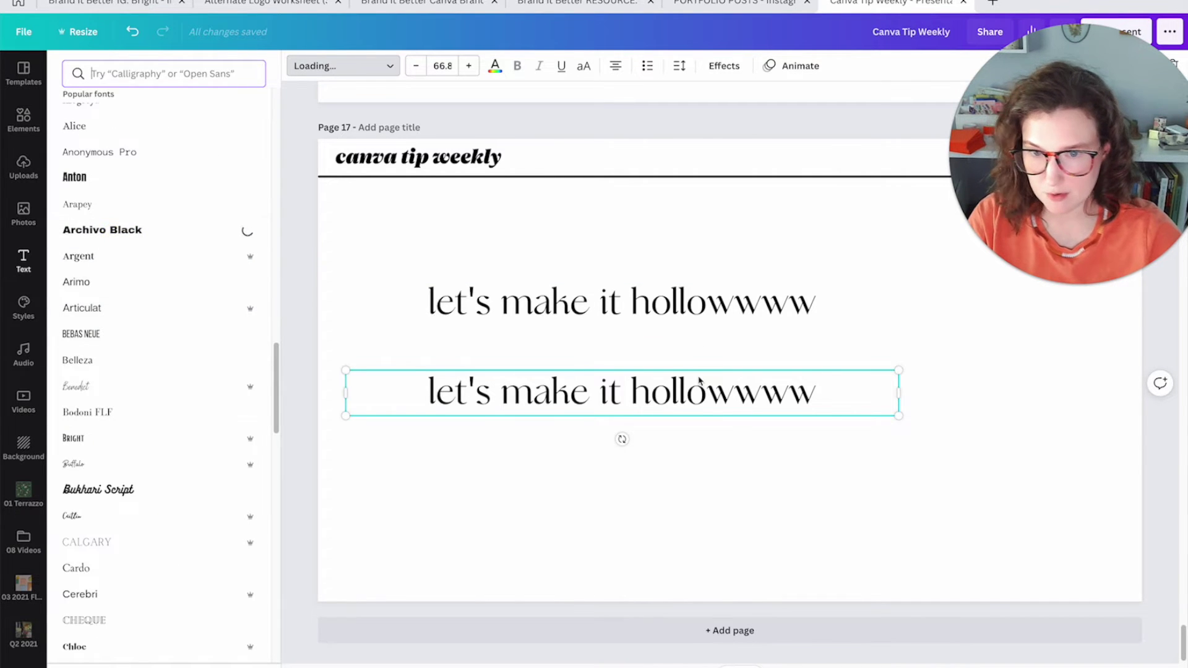
left_click(732, 544)
left_click(641, 393)
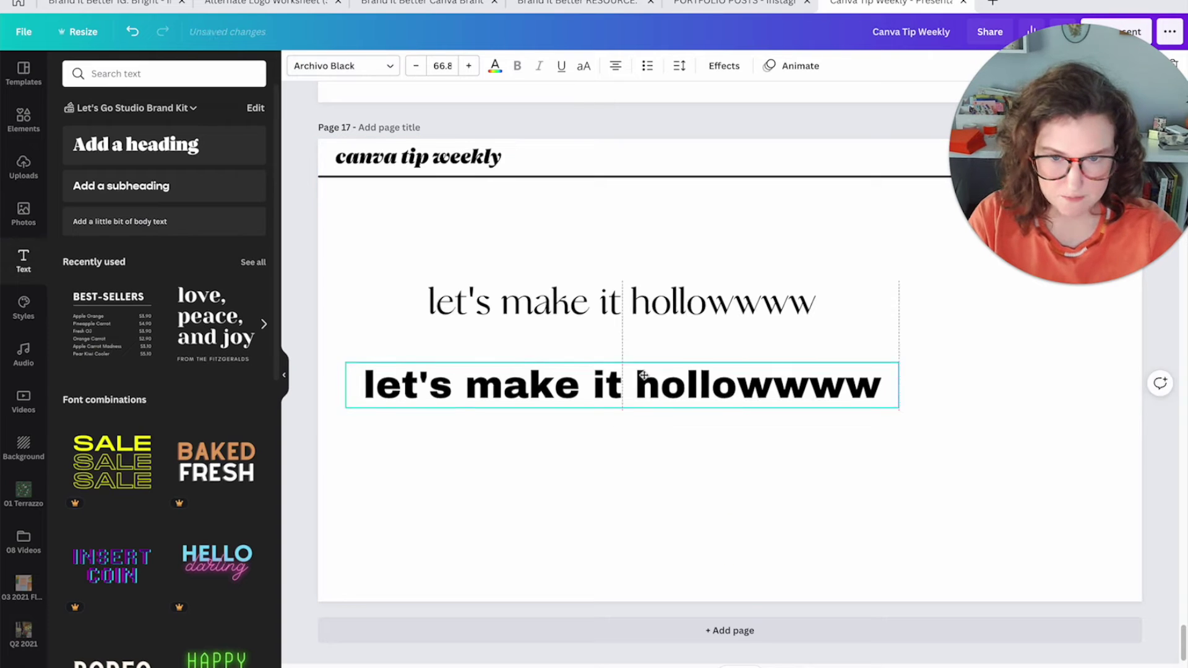
left_click_drag(640, 392, 647, 365)
left_click(640, 301)
- Make the top serif line Hollow with an outline thickness of about 12
left_click(725, 65)
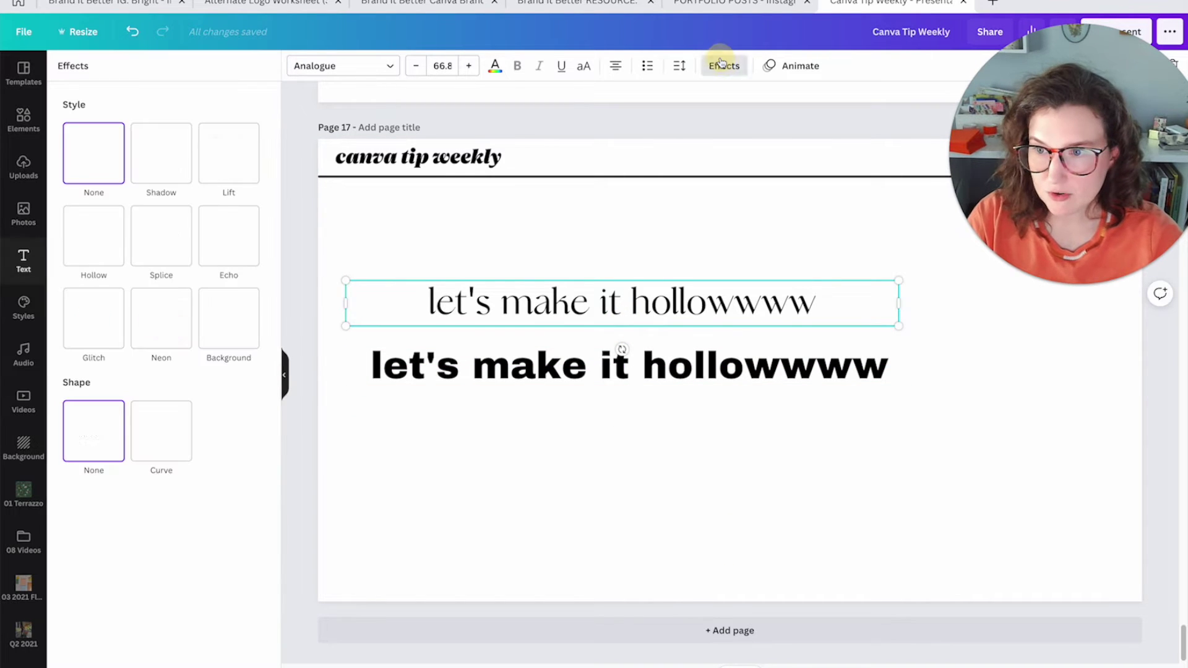
left_click(94, 237)
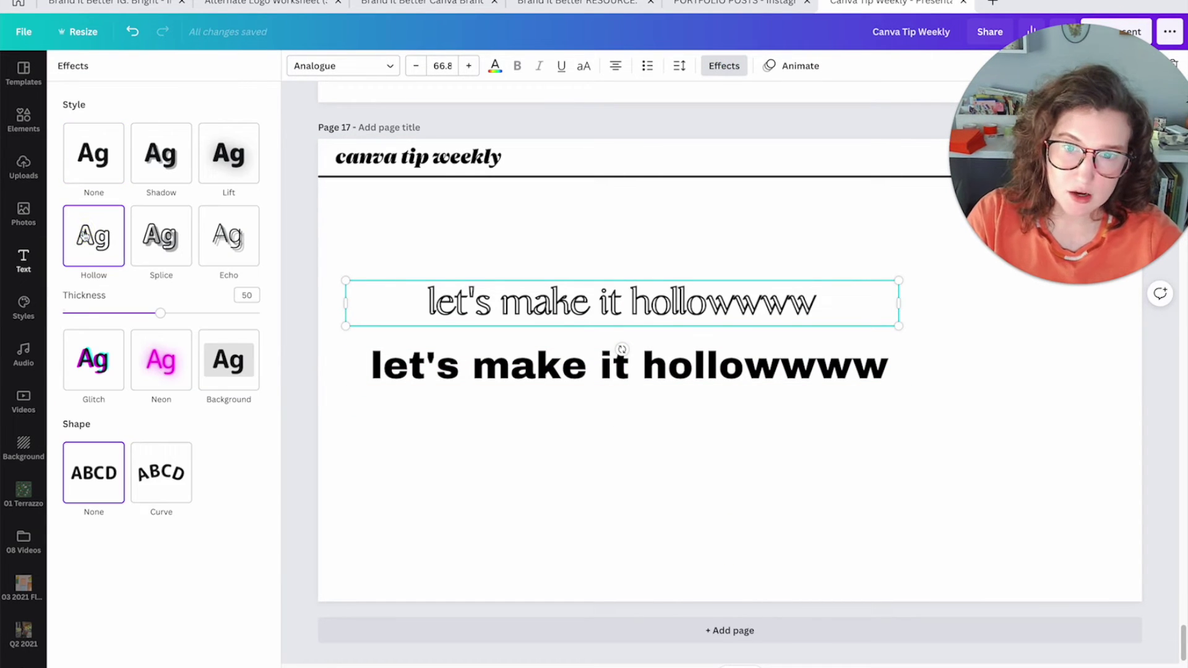
left_click_drag(158, 314, 79, 317)
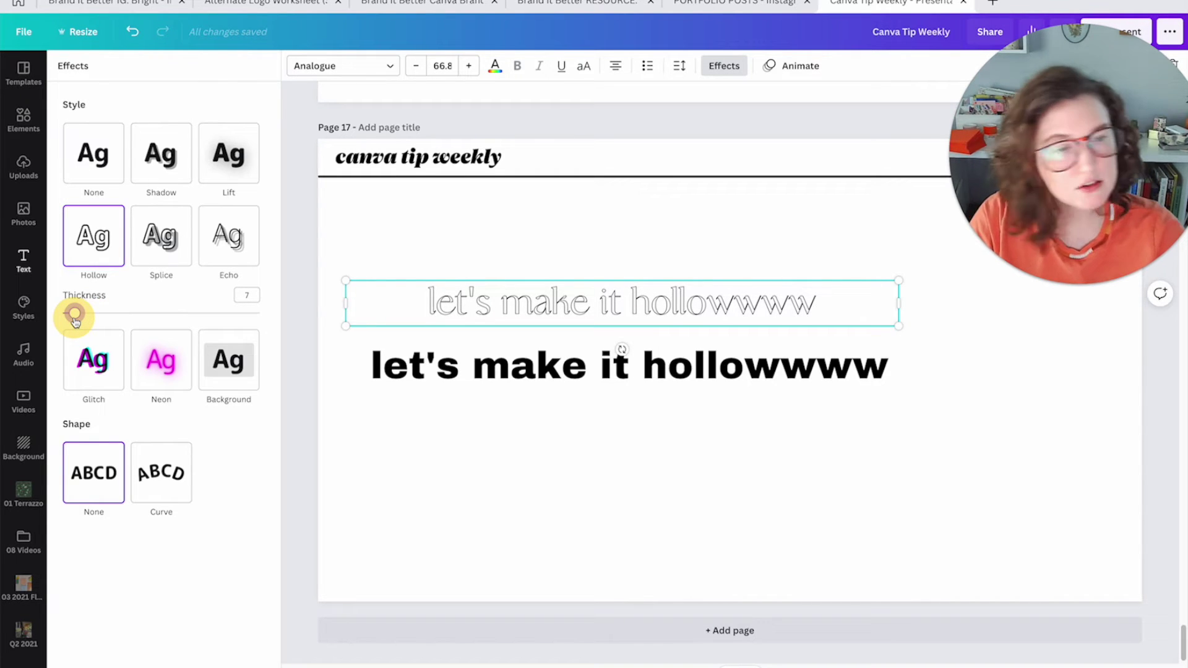
mouse_move(74, 314)
left_mouse_down()
mouse_move(258, 314)
mouse_move(65, 314)
mouse_move(84, 313)
left_mouse_up()
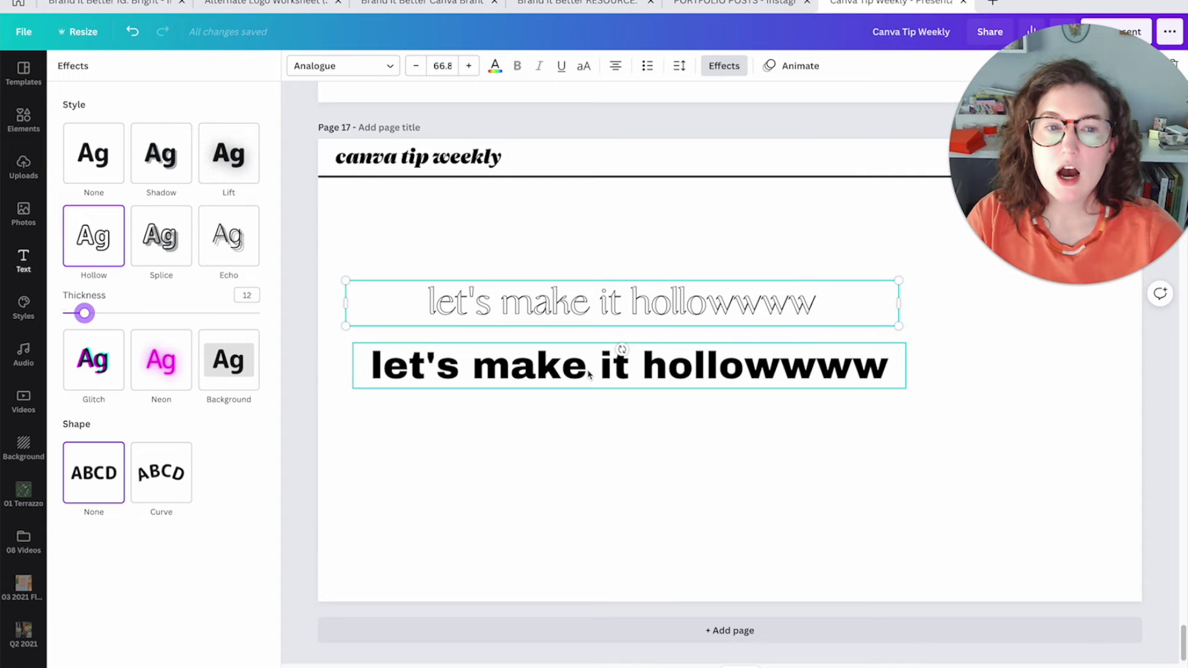
- Give the bold lower line a Hollow effect as well
left_click(710, 370)
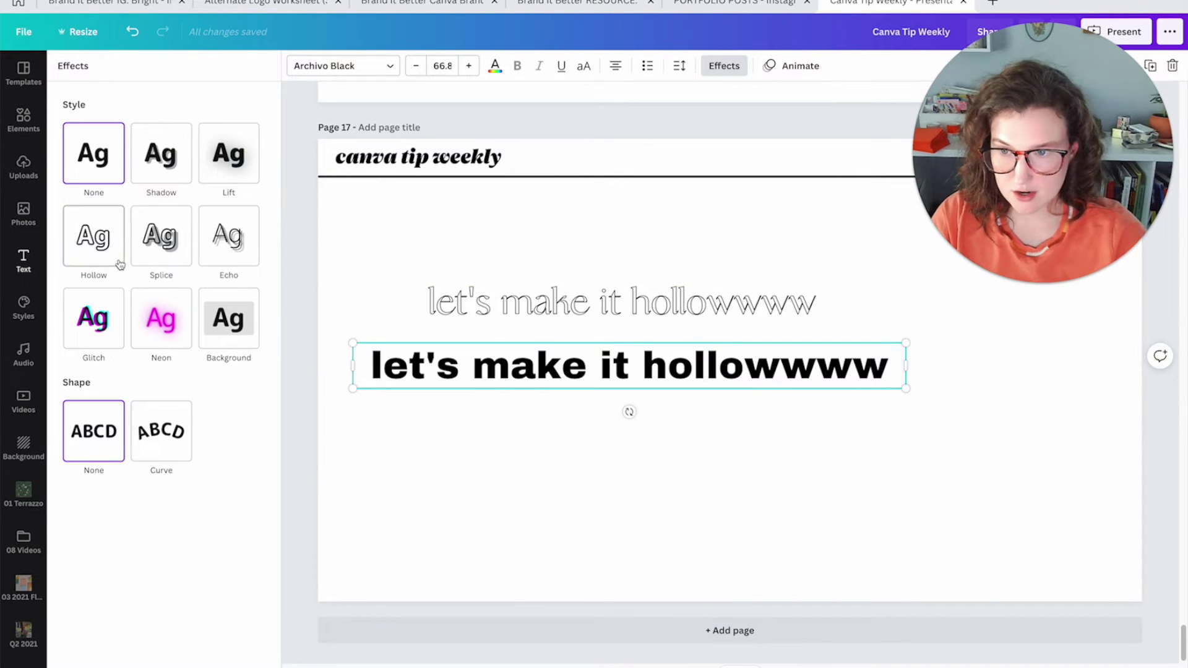
left_click(103, 246)
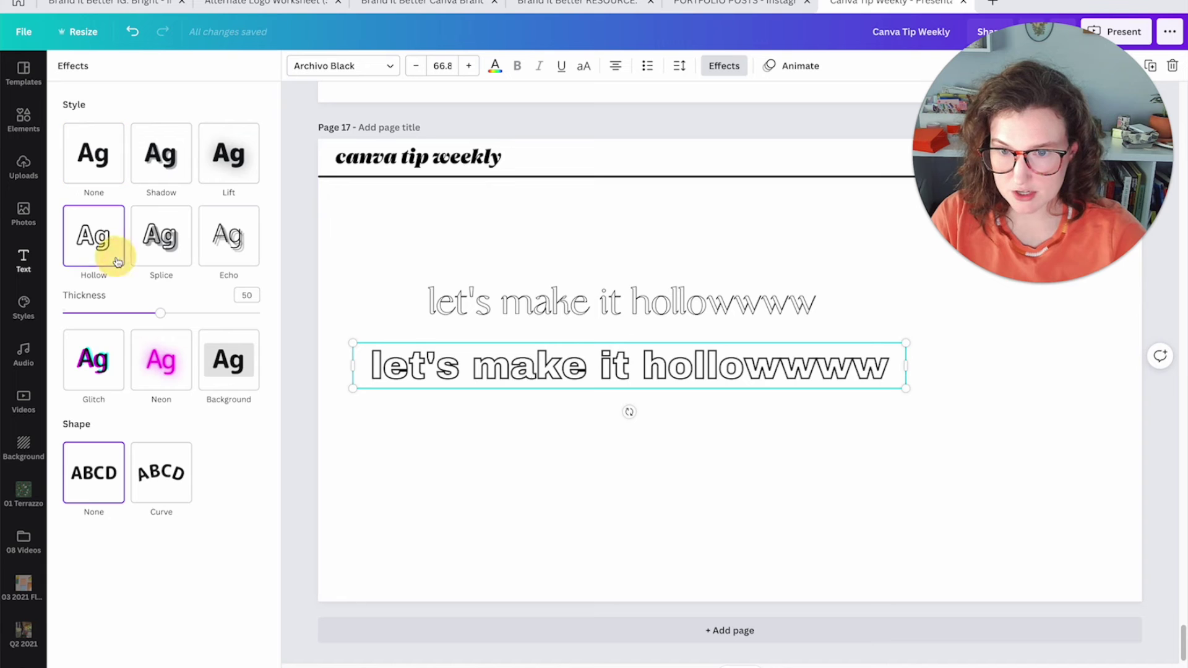
left_click(639, 499)
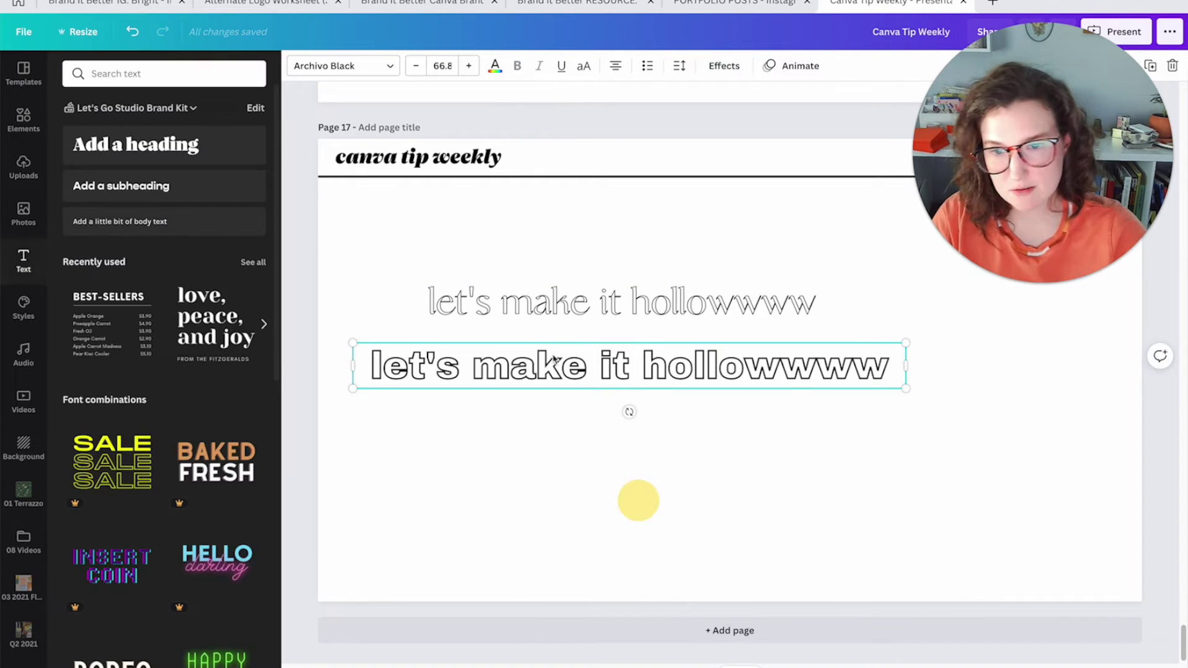
left_click(452, 403)
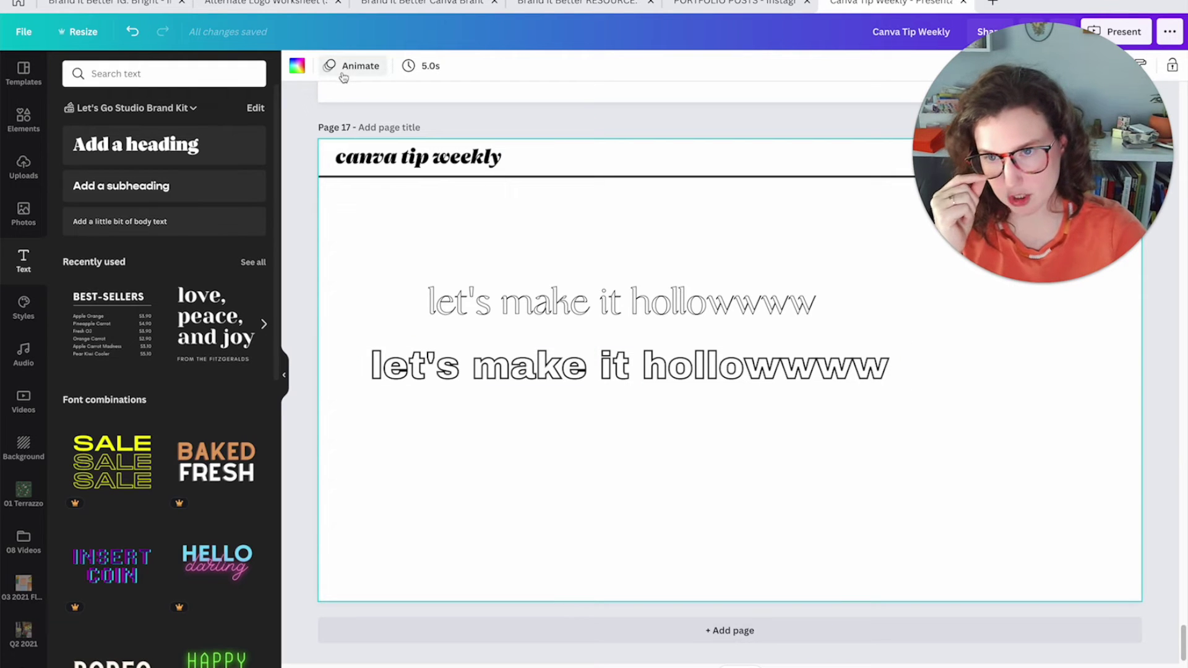
left_click(418, 366)
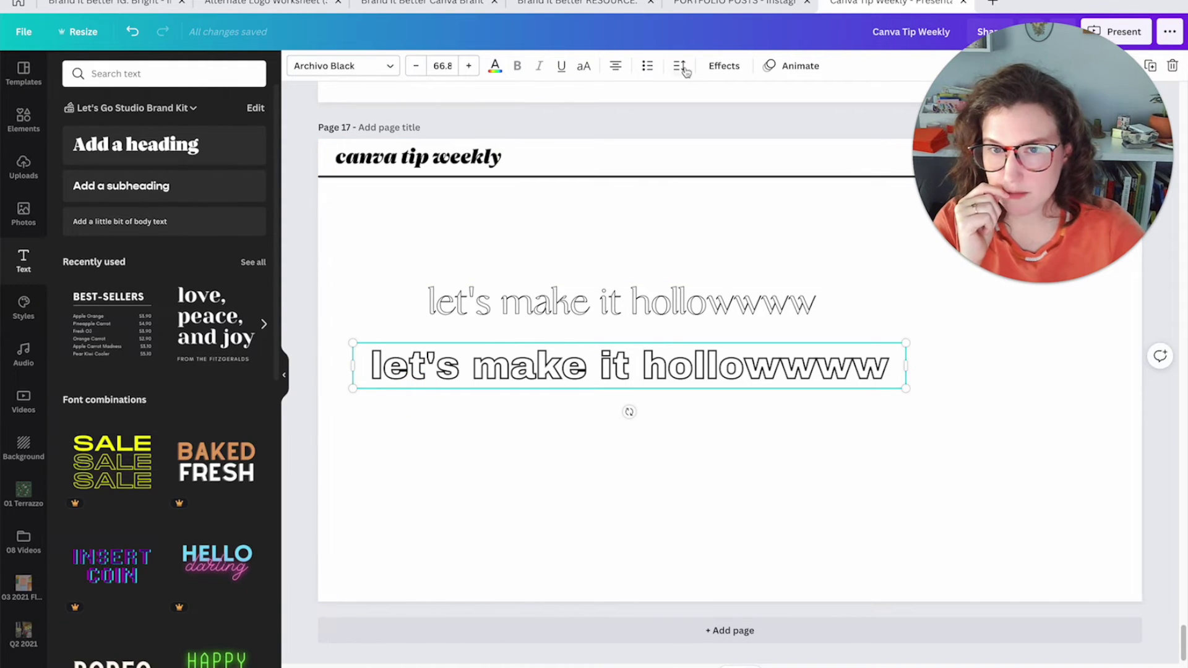
- Switch the bold line to a purple Splice with offset 0 and thickness 60
left_click(723, 65)
left_click(160, 236)
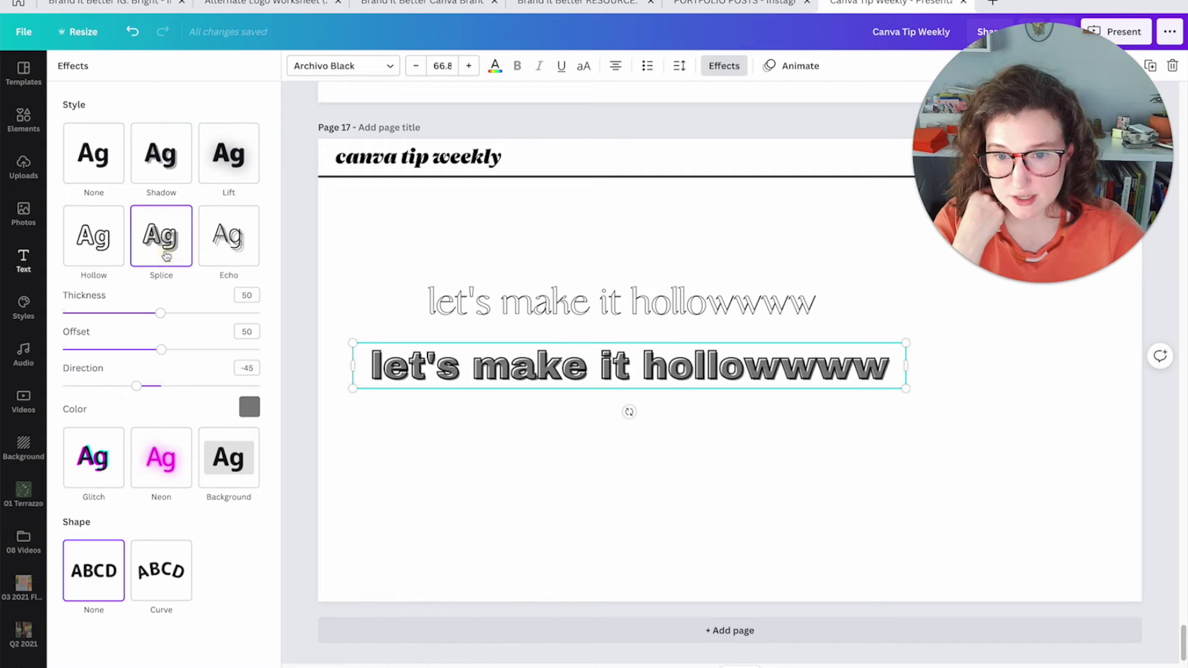
left_click(250, 409)
left_click(233, 461)
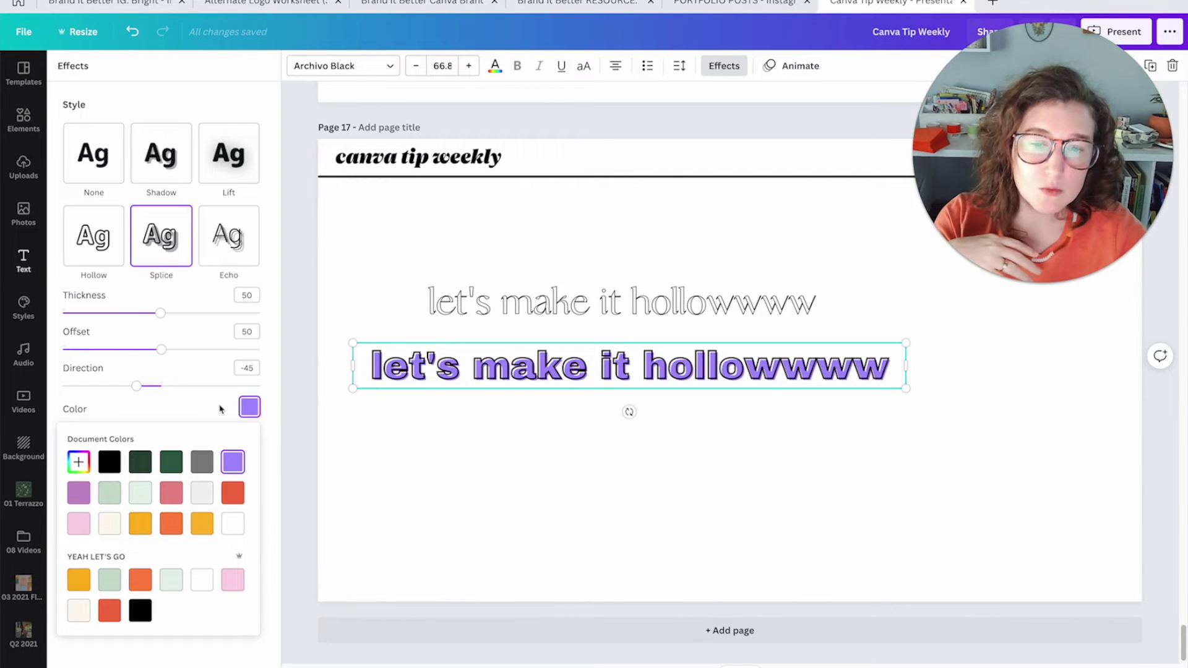
mouse_move(158, 317)
left_mouse_down()
mouse_move(135, 316)
mouse_move(286, 355)
left_mouse_up()
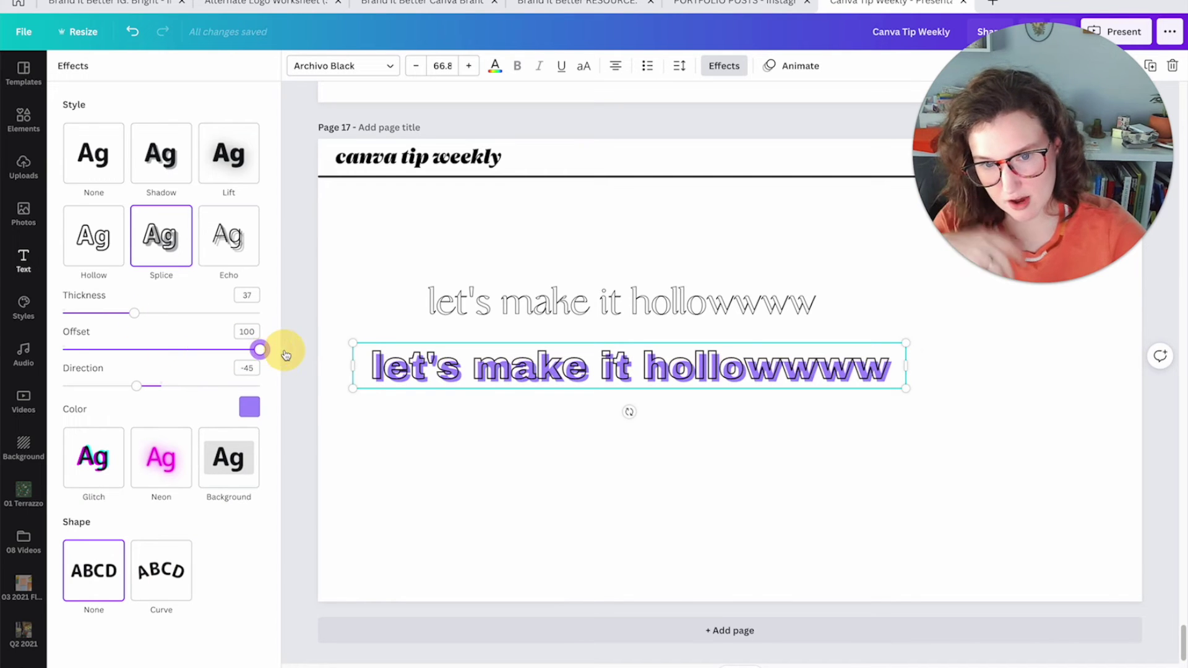
left_click_drag(260, 350, 67, 357)
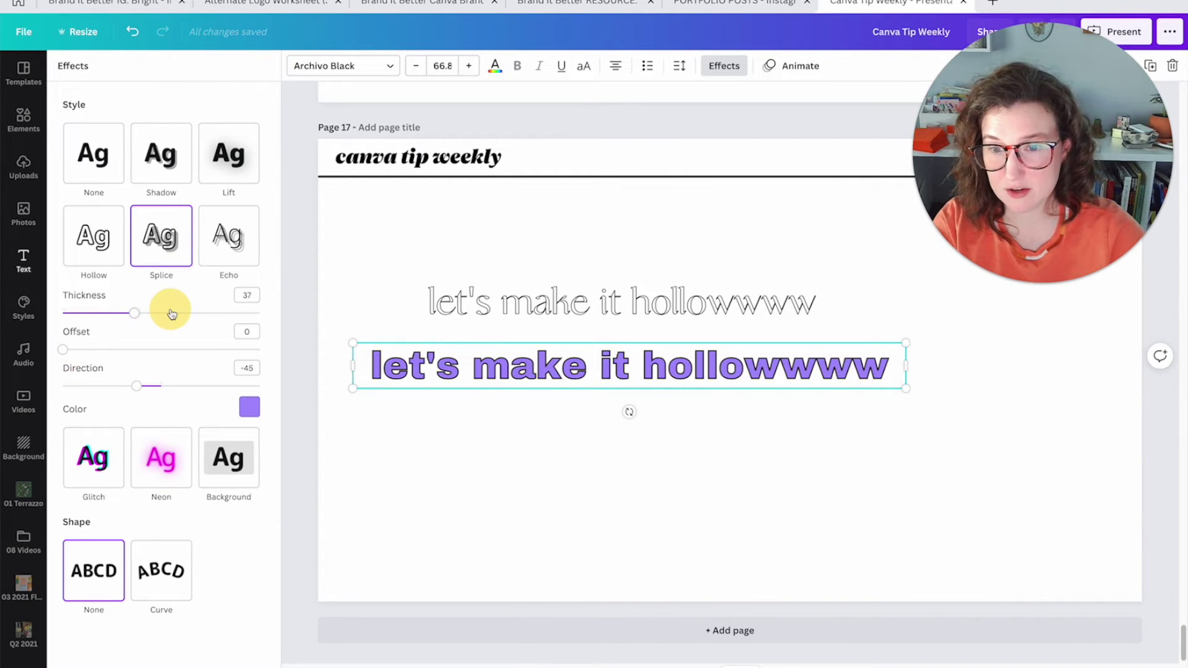
left_click_drag(139, 313, 179, 314)
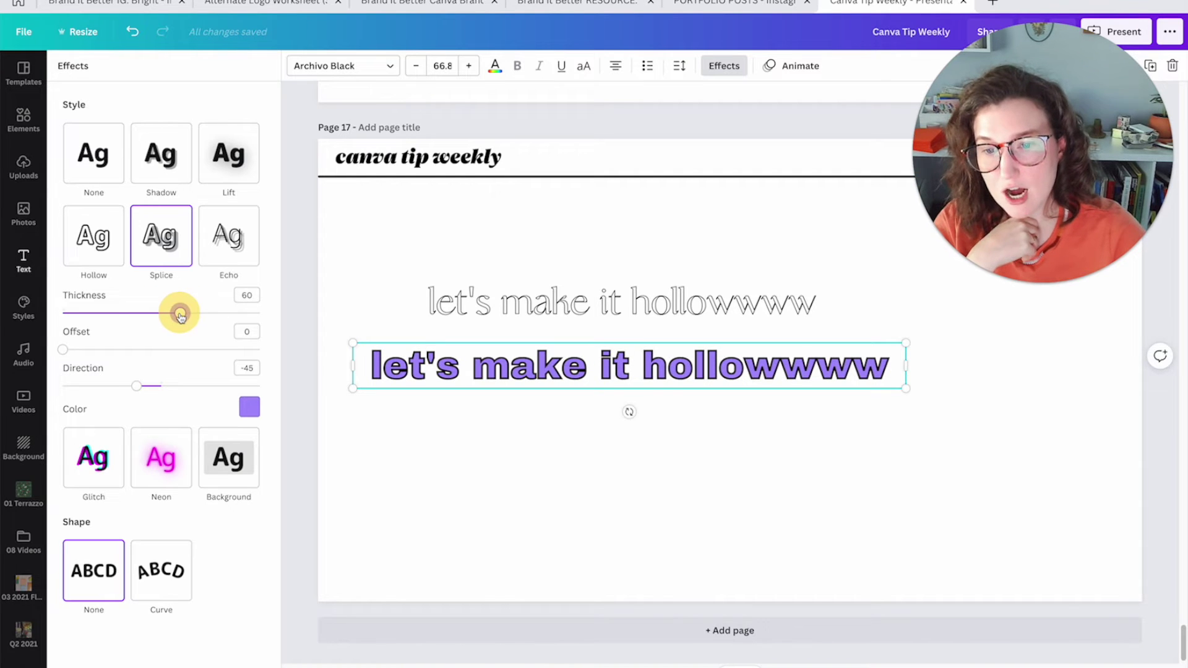
left_click(495, 66)
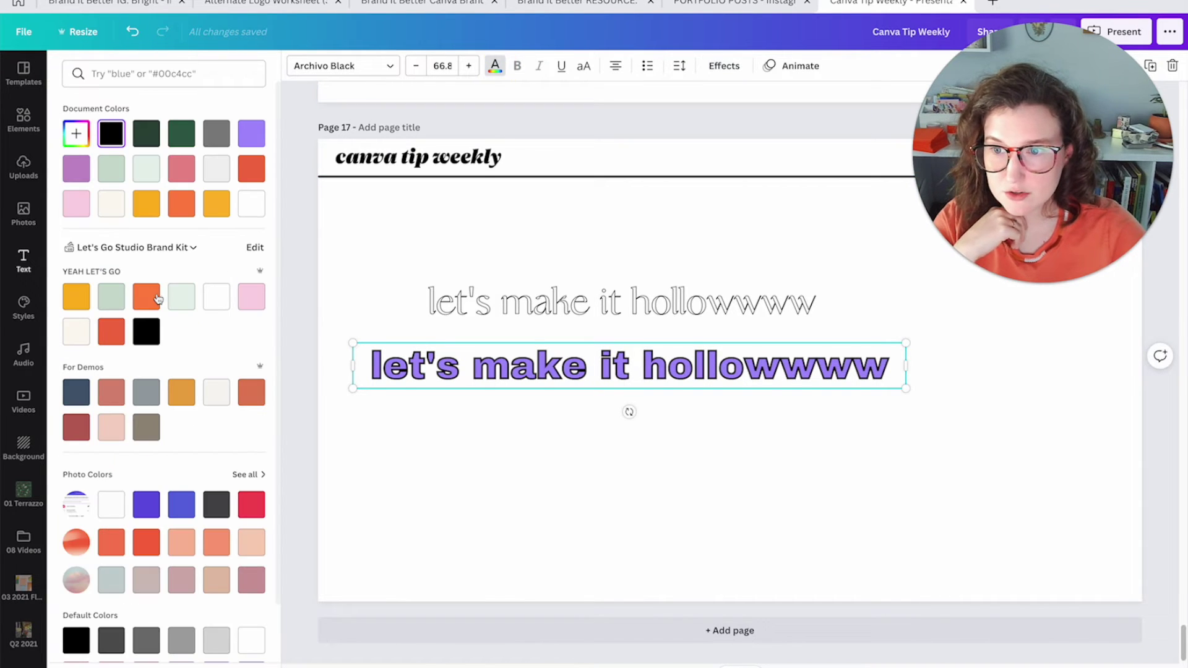
- Make the bold line orange and change its splice colour to light green
left_click(146, 297)
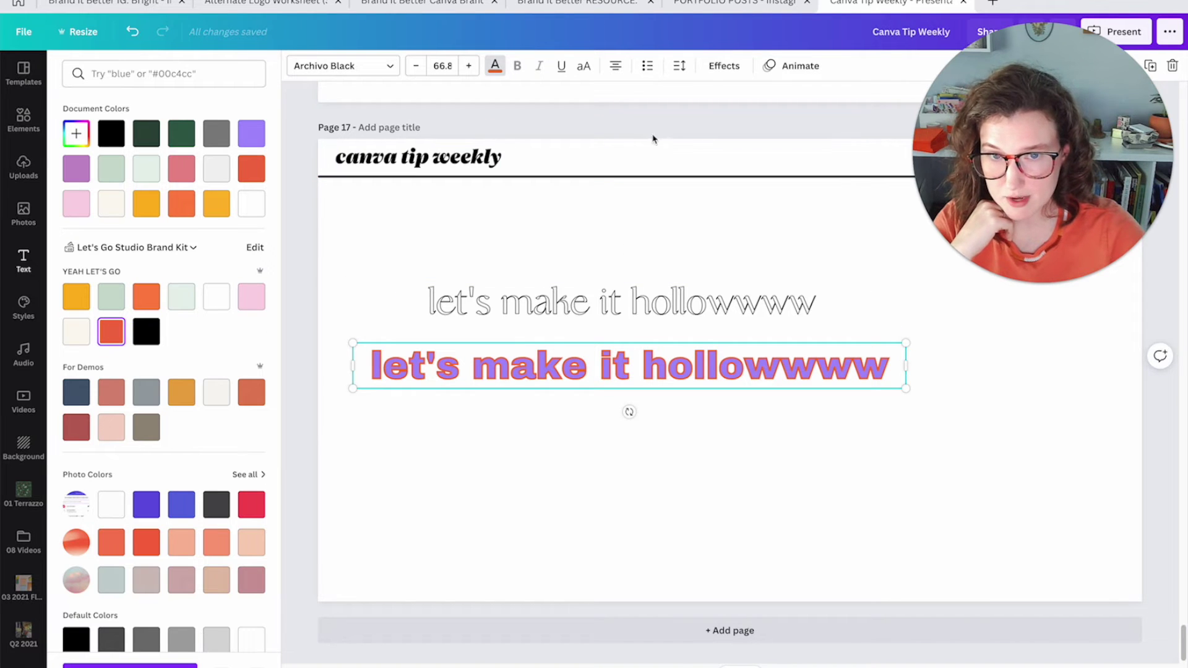
left_click(723, 66)
left_click(248, 407)
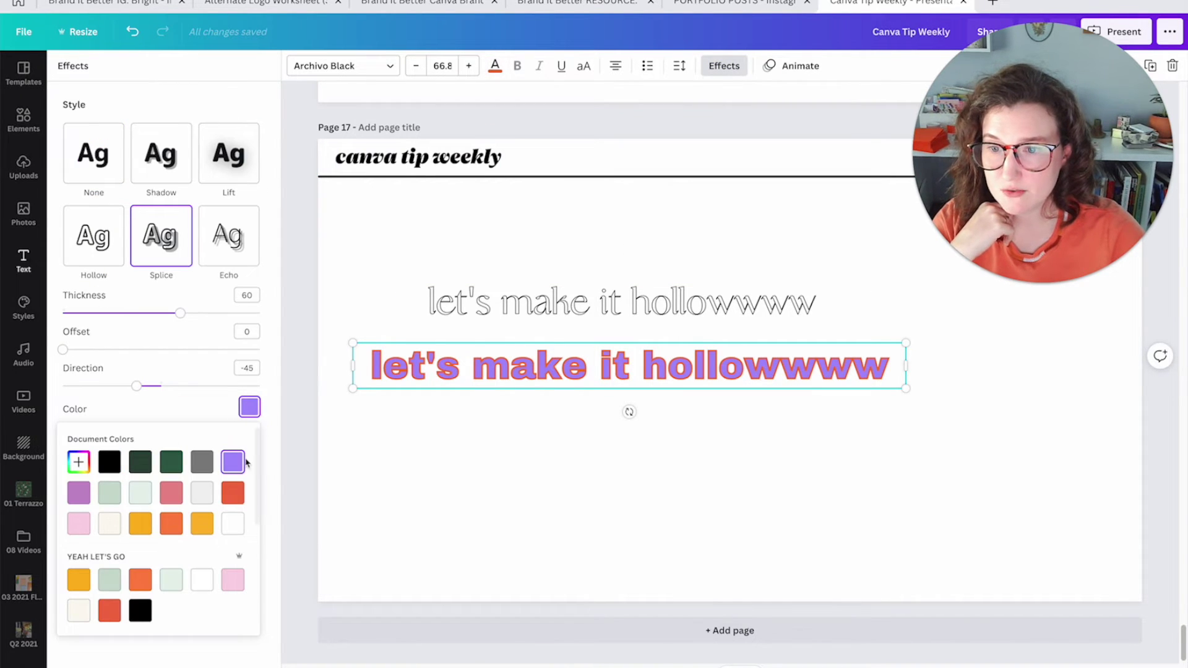
left_click(170, 581)
left_click(373, 555)
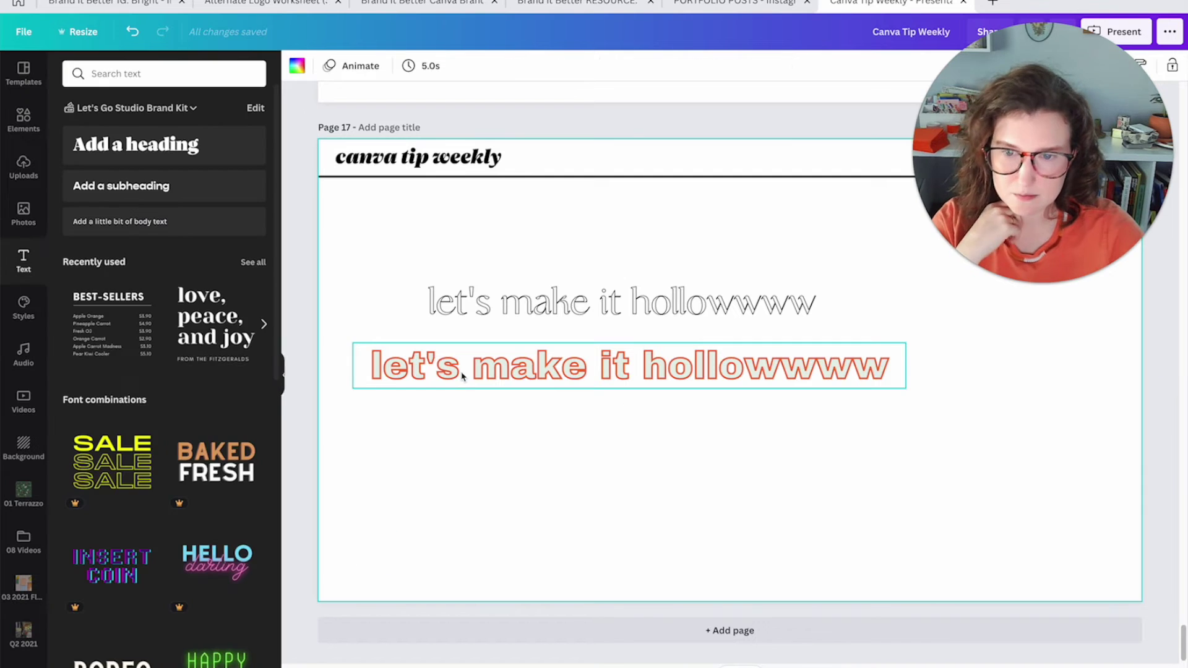
- Reselect the thin outlined top line and review its Hollow effect settings
left_click(463, 366)
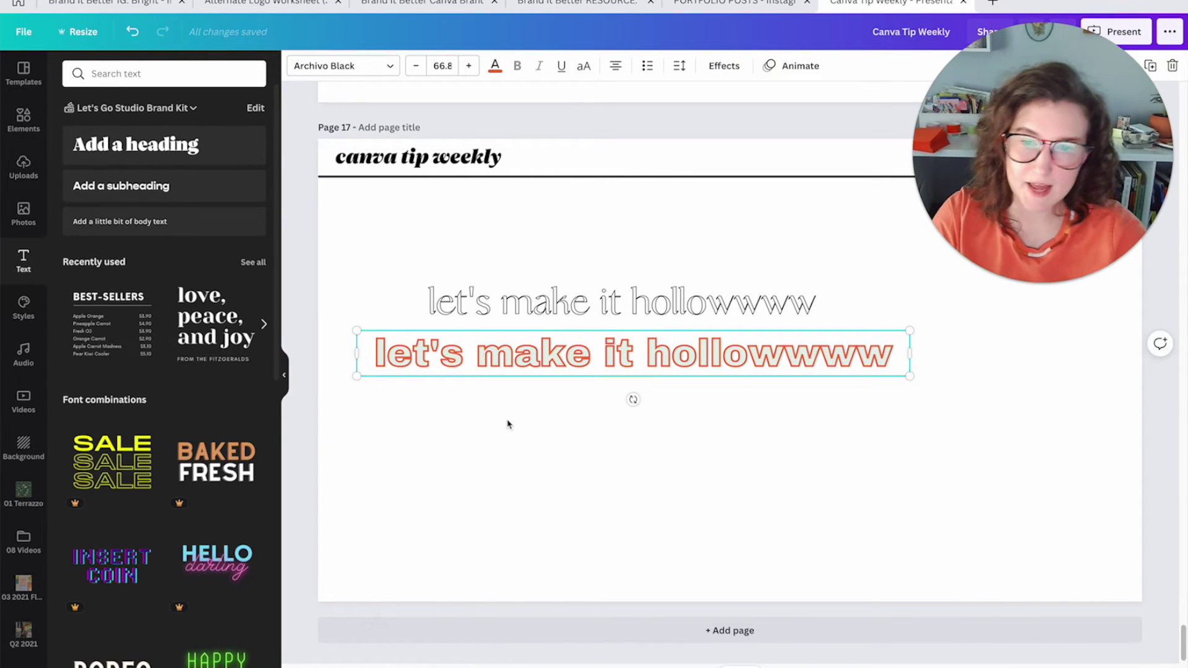
left_click(517, 439)
left_click(701, 304)
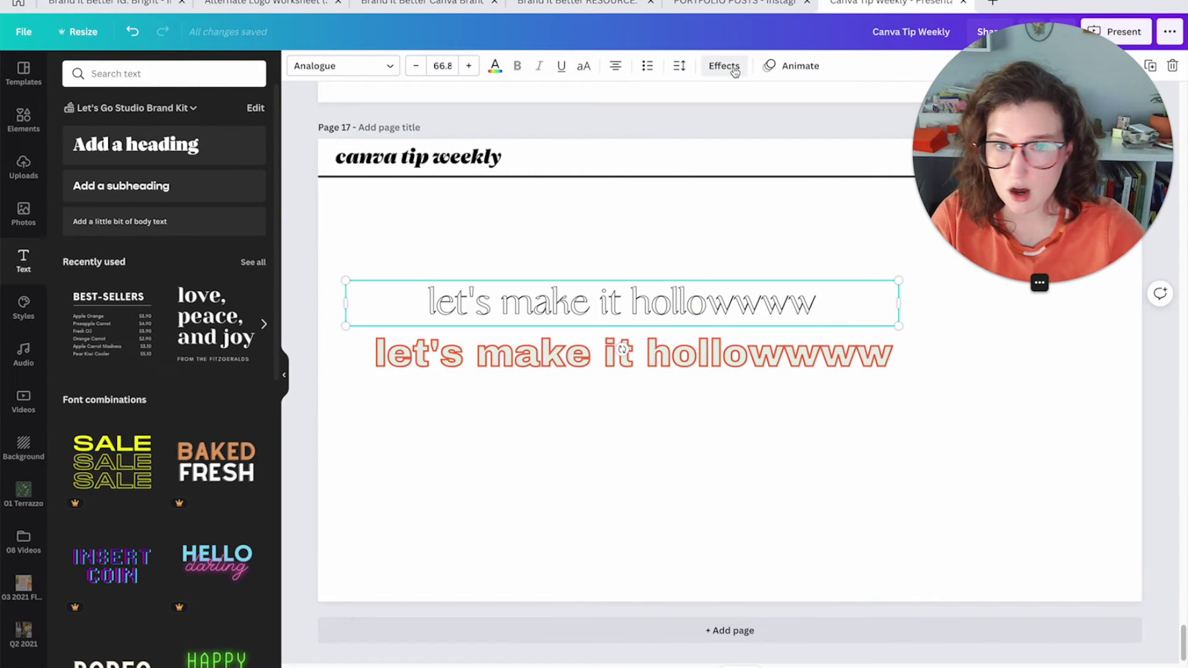
left_click(726, 65)
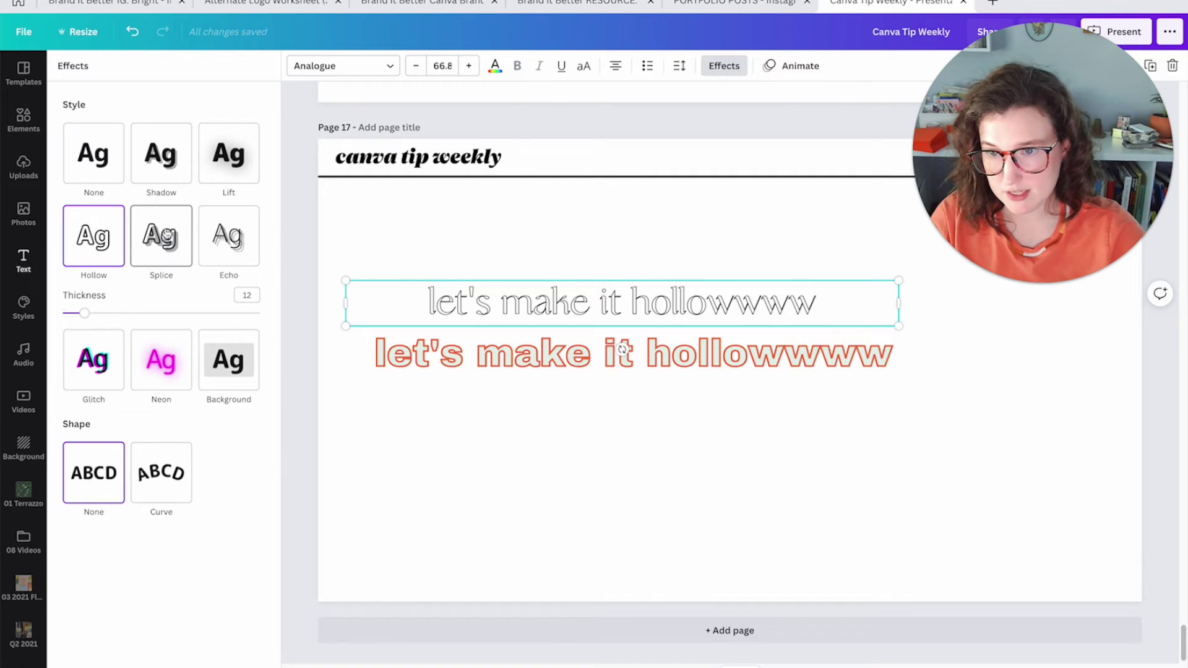
left_click(386, 521)
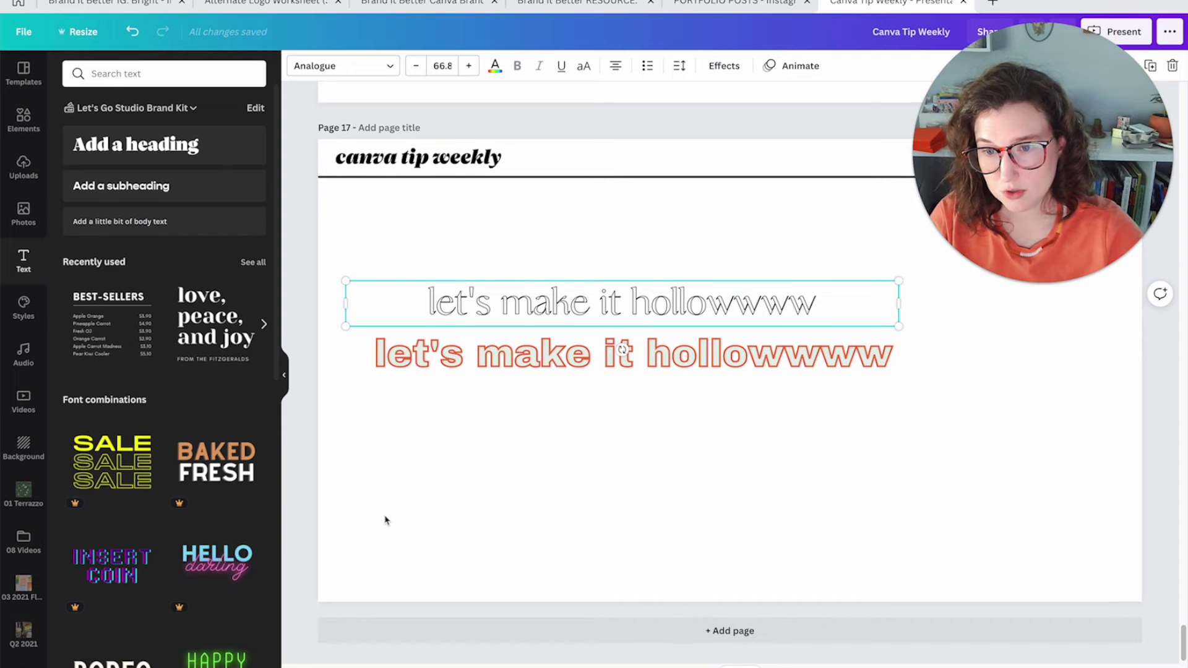
scroll(386, 521, "up", 5)
scroll(385, 521, "up", 8)
scroll(385, 520, "down", 2)
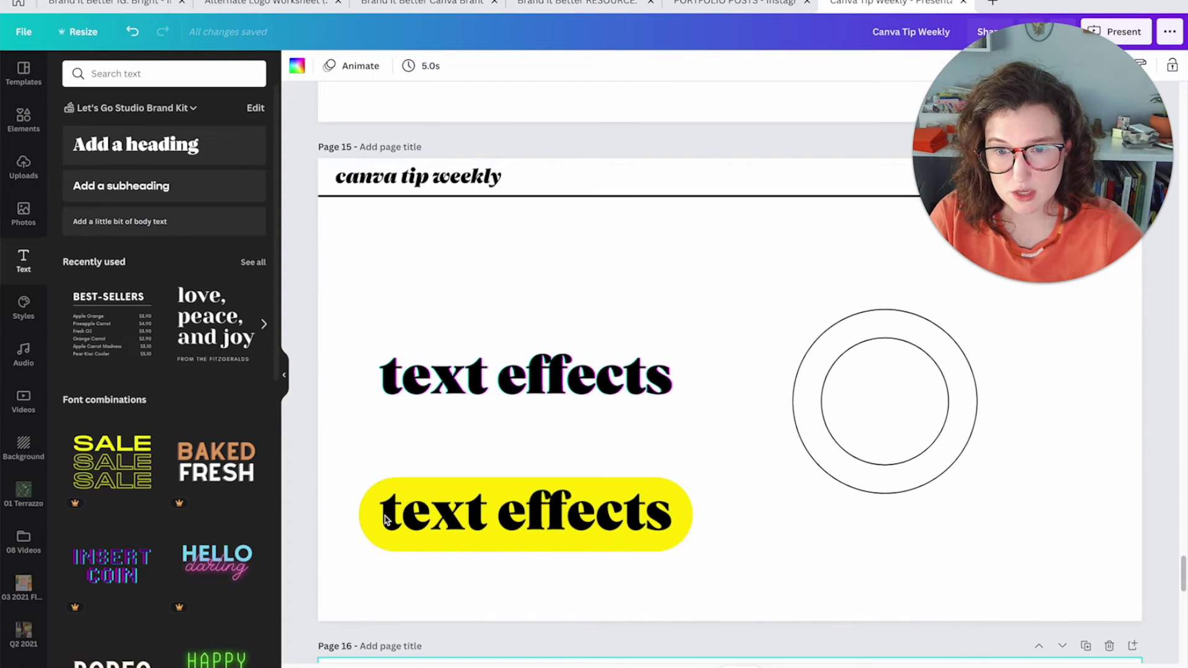
- Change the yellow-pill text to READ MORE and widen its Background Spread to 100
left_click(464, 509)
mouse_move(464, 508)
left_mouse_down()
mouse_move(503, 504)
mouse_move(471, 513)
left_mouse_up()
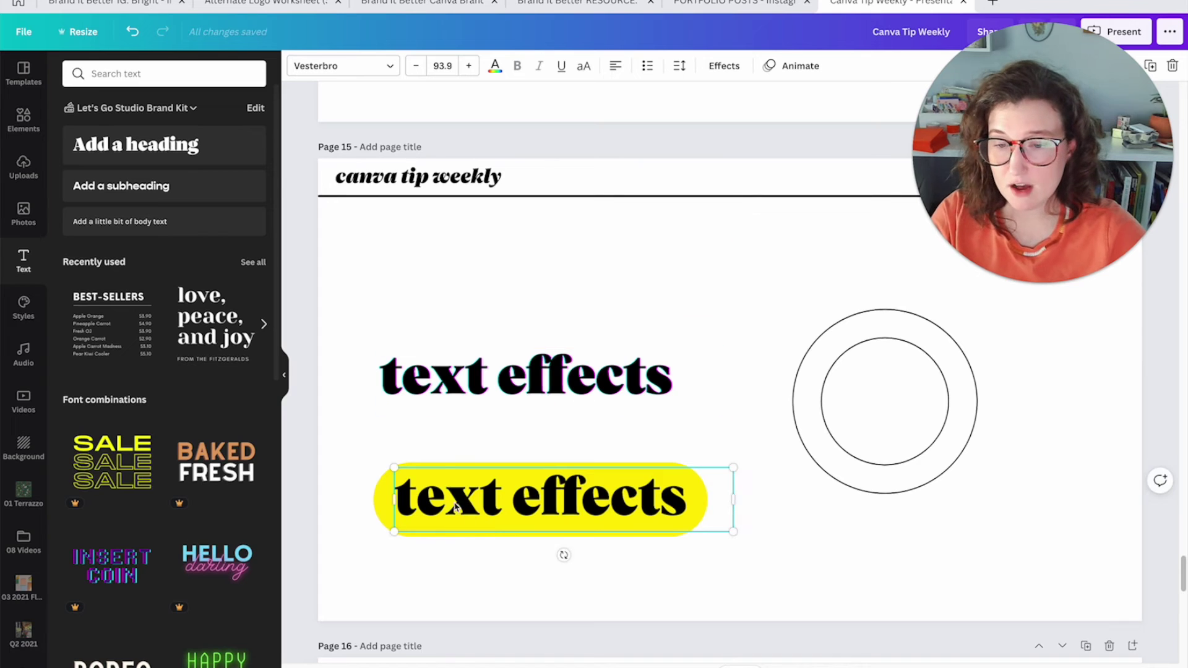
double_click(455, 501)
type("READ MOR")
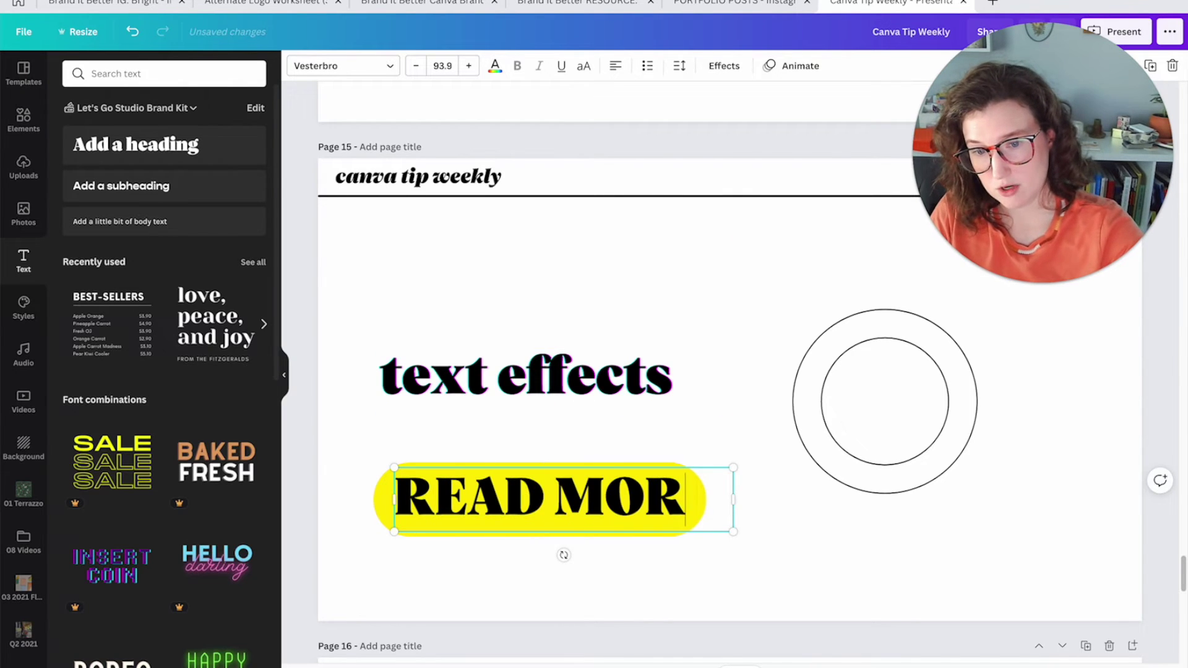
type("E")
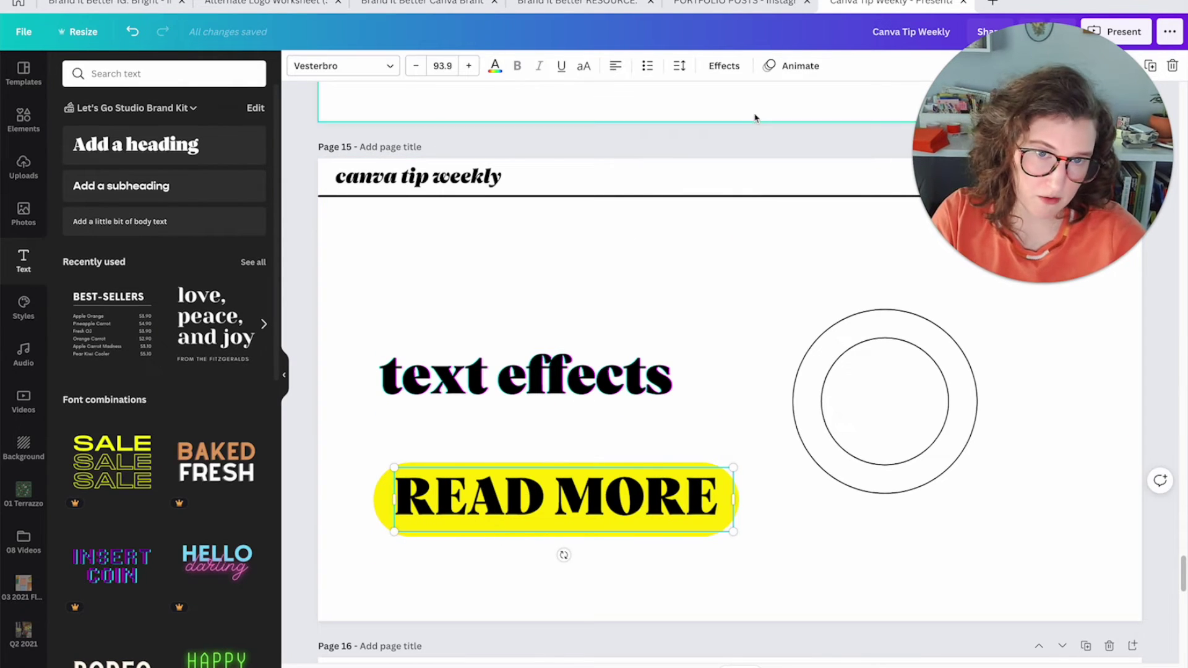
left_click(725, 65)
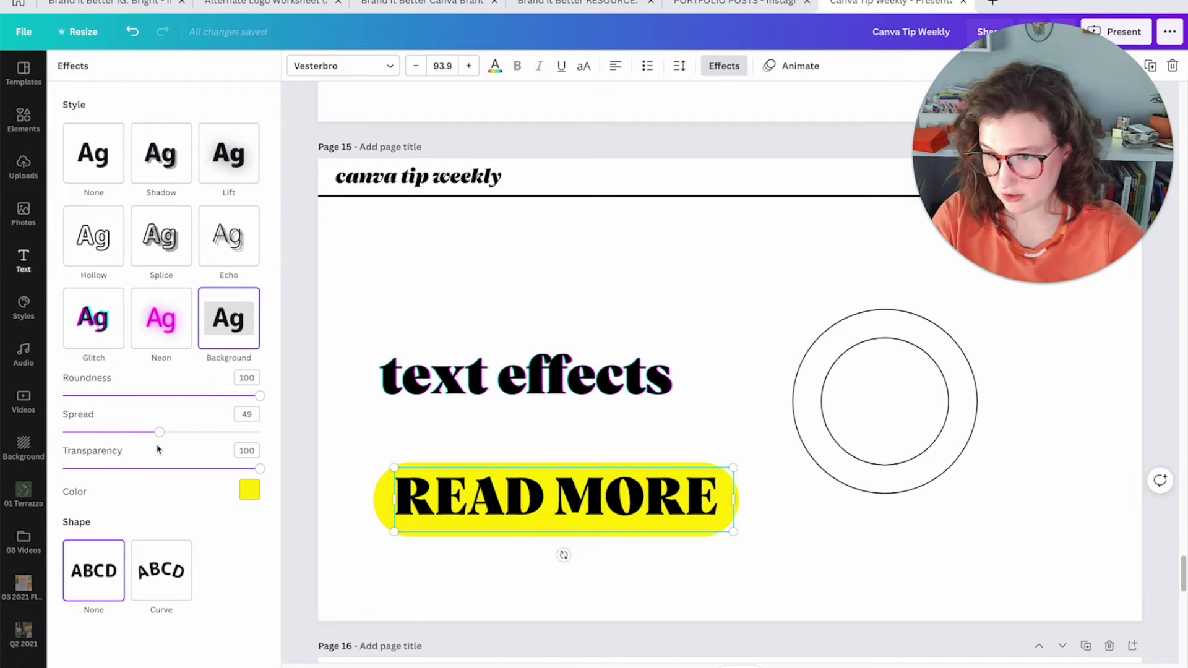
left_click_drag(160, 433, 267, 437)
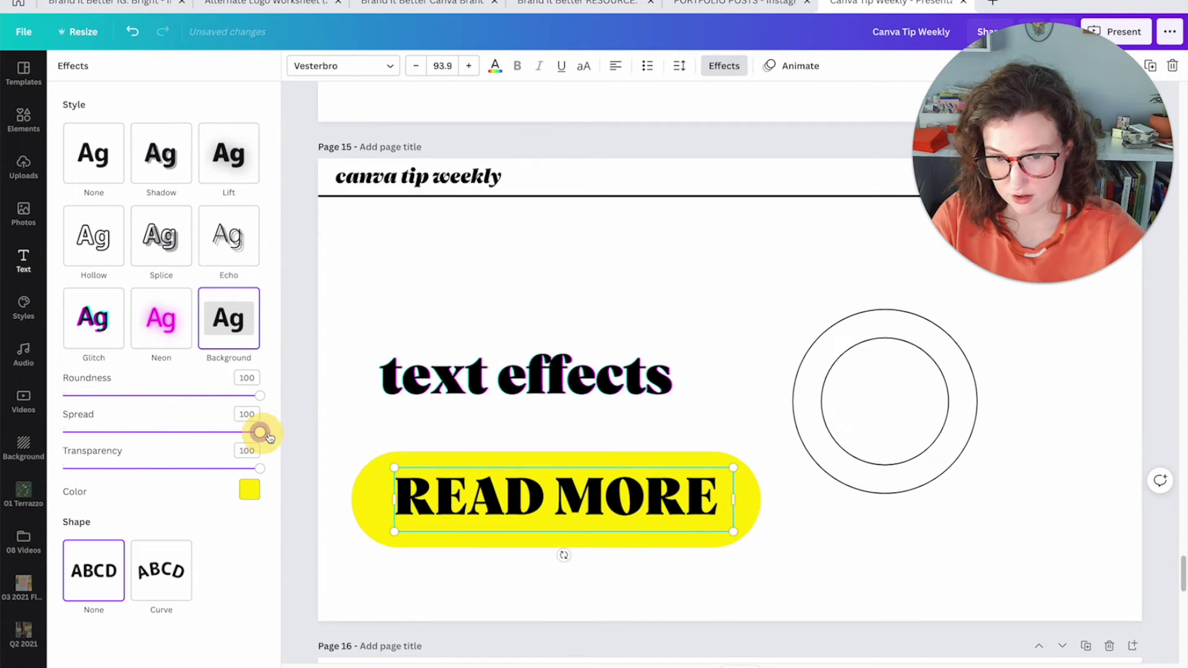
left_click(389, 294)
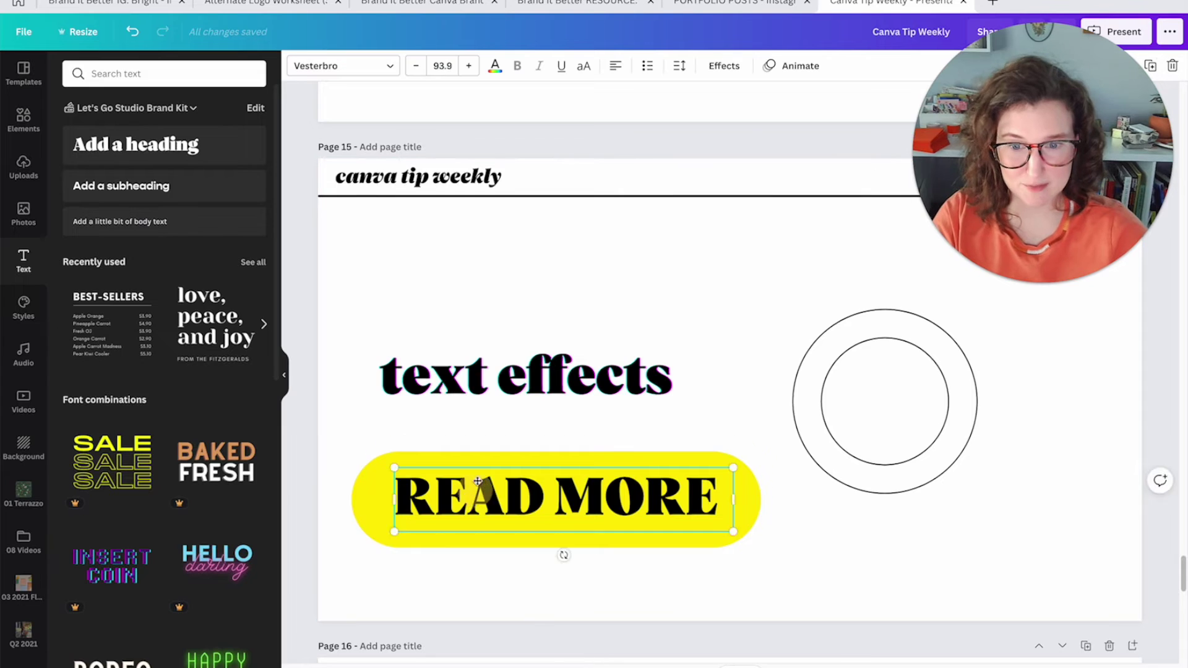
- Nudge the READ MORE button up and to the right
left_click_drag(555, 499, 572, 484)
left_click(478, 294)
left_click(528, 506)
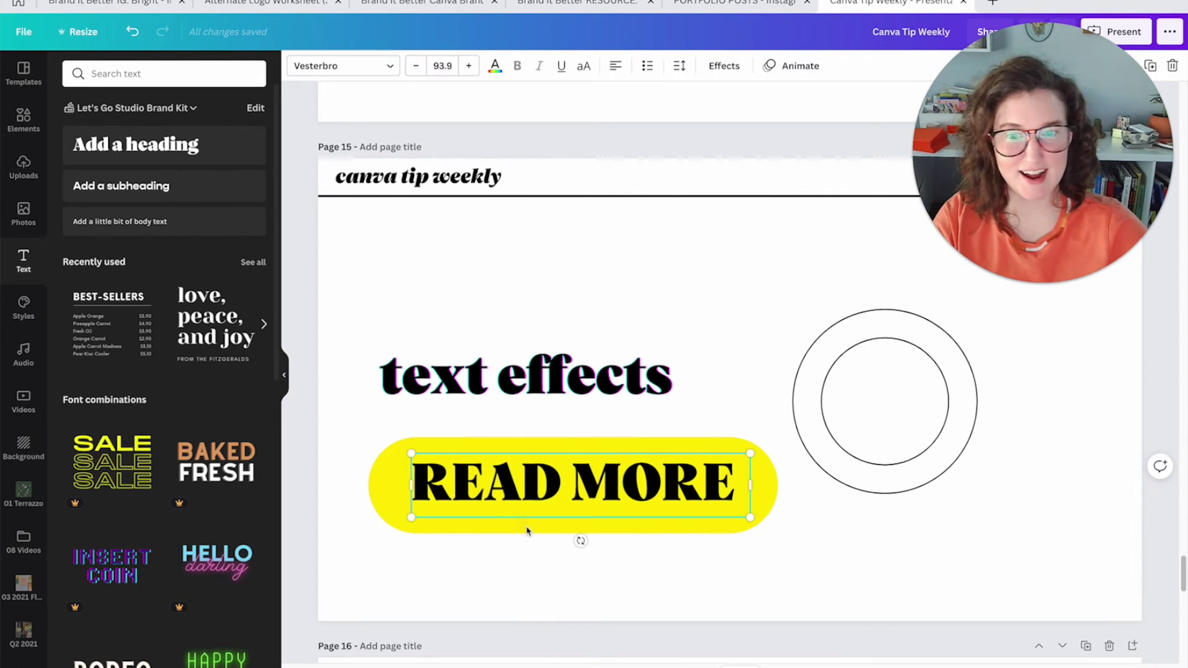
left_click(604, 274)
scroll(604, 287, "down", 3)
scroll(604, 287, "down", 8)
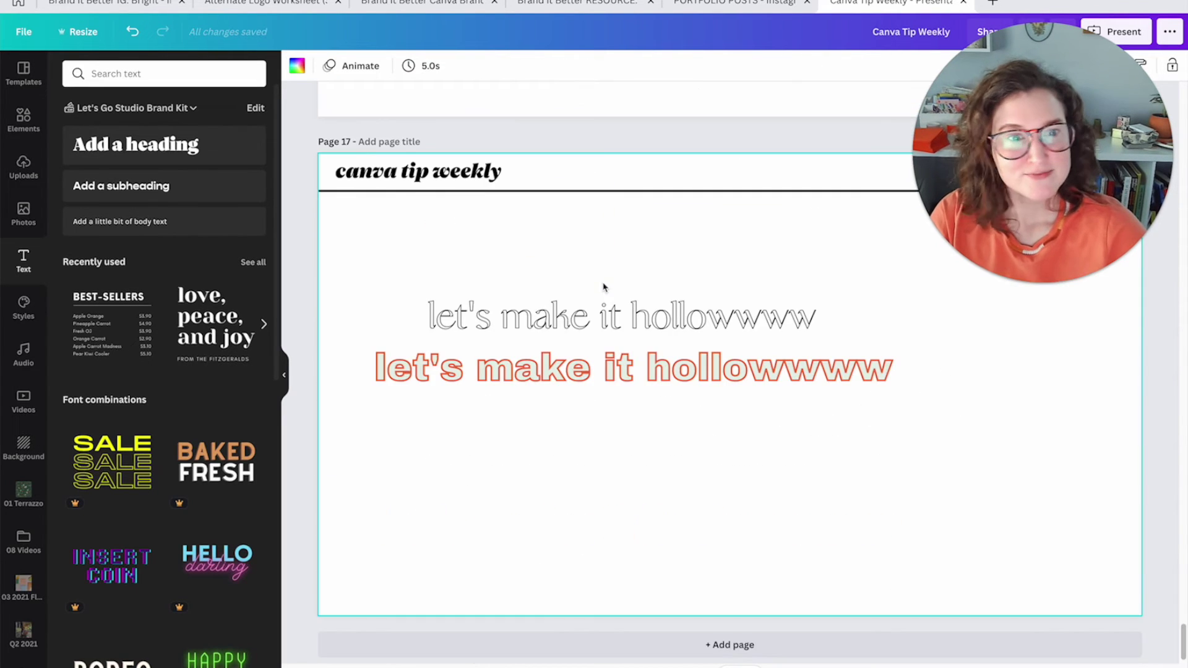
scroll(605, 287, "down", 1)
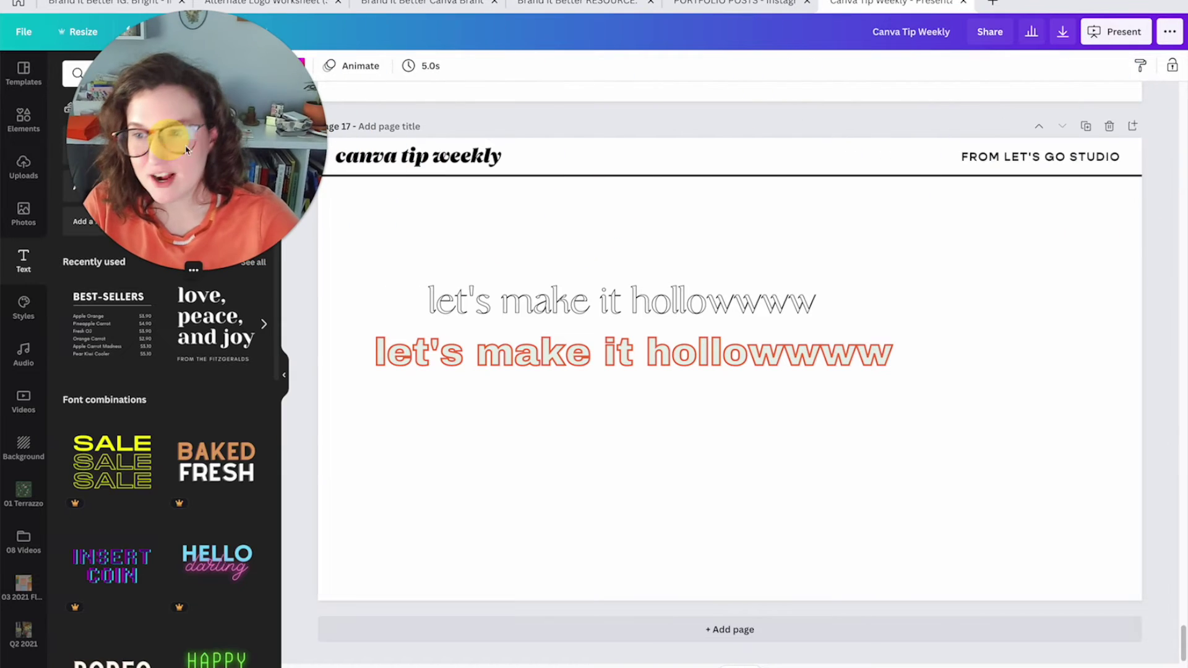
- Delete the orange hollow text copy
left_click_drag(504, 236, 1000, 453)
left_click(1007, 454)
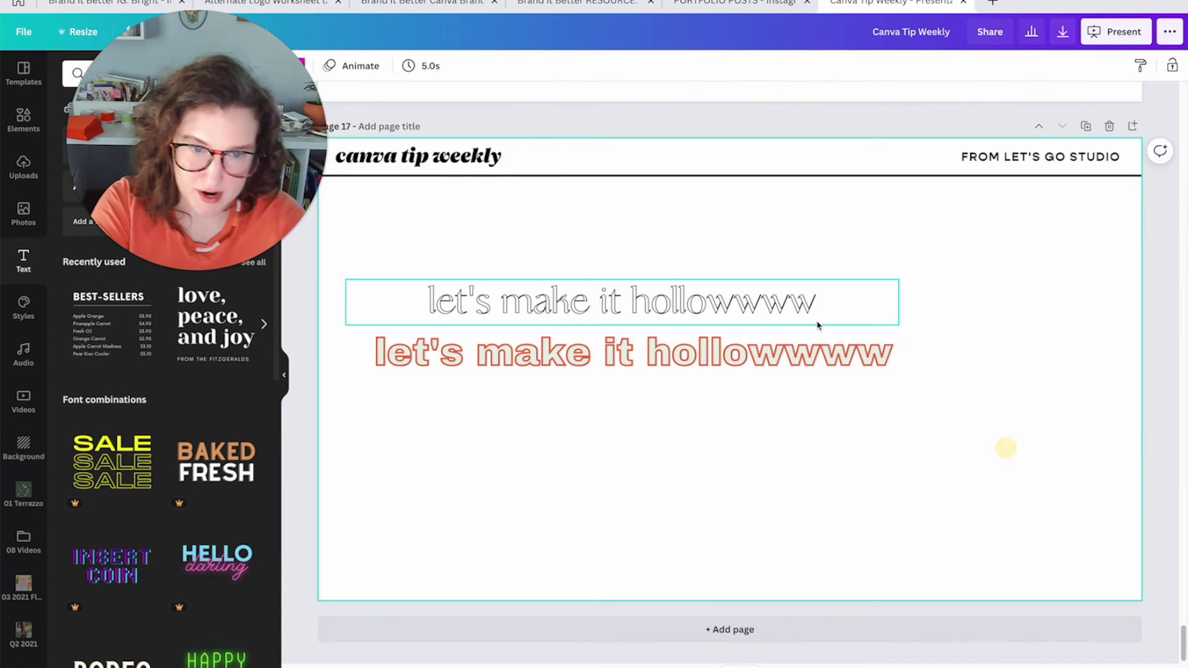
left_click(795, 348)
key("Delete")
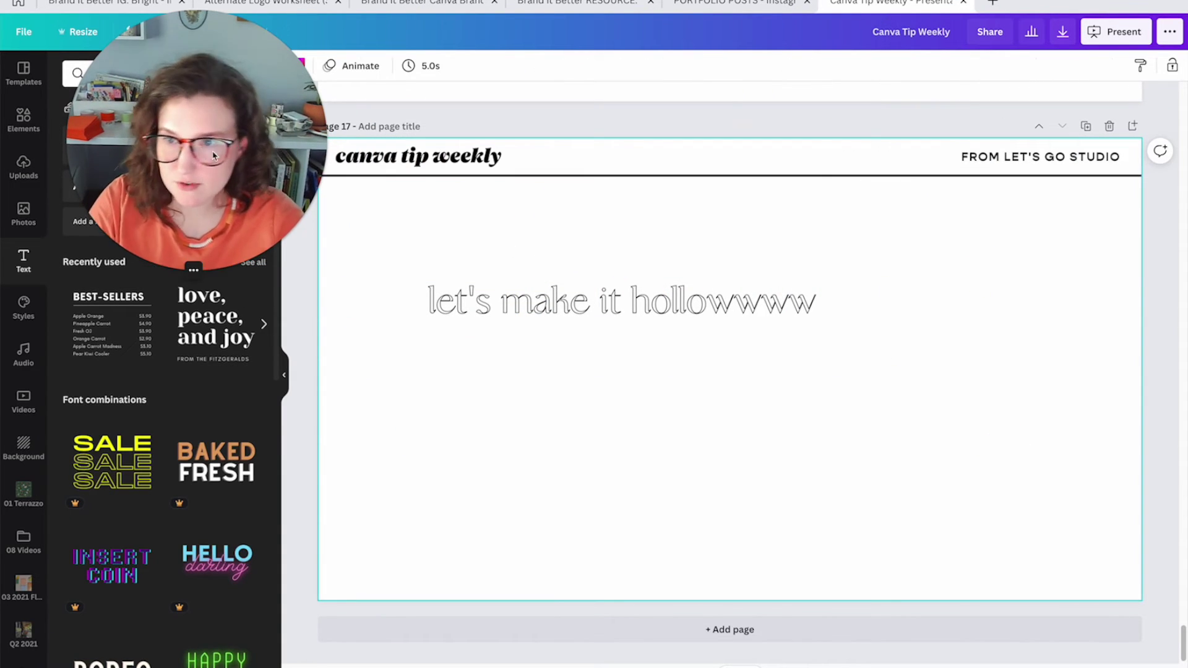
left_click_drag(214, 155, 925, 151)
- Make the page background dark teal from Brand it Better and centre the outline text
left_click(296, 65)
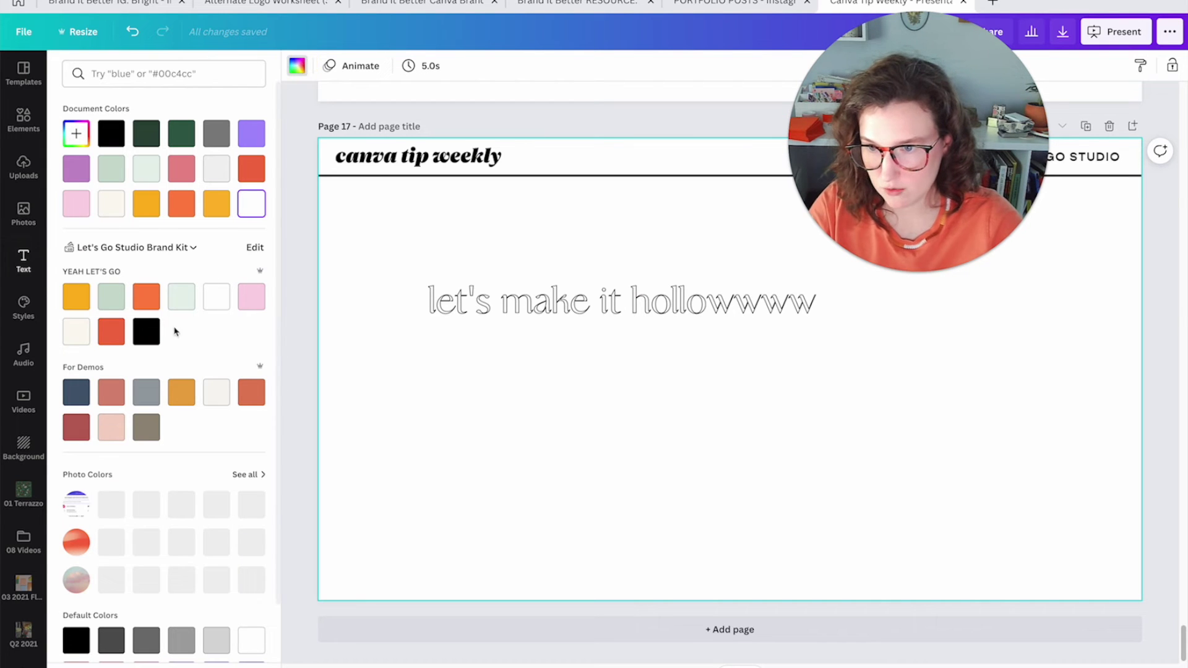
left_click(138, 248)
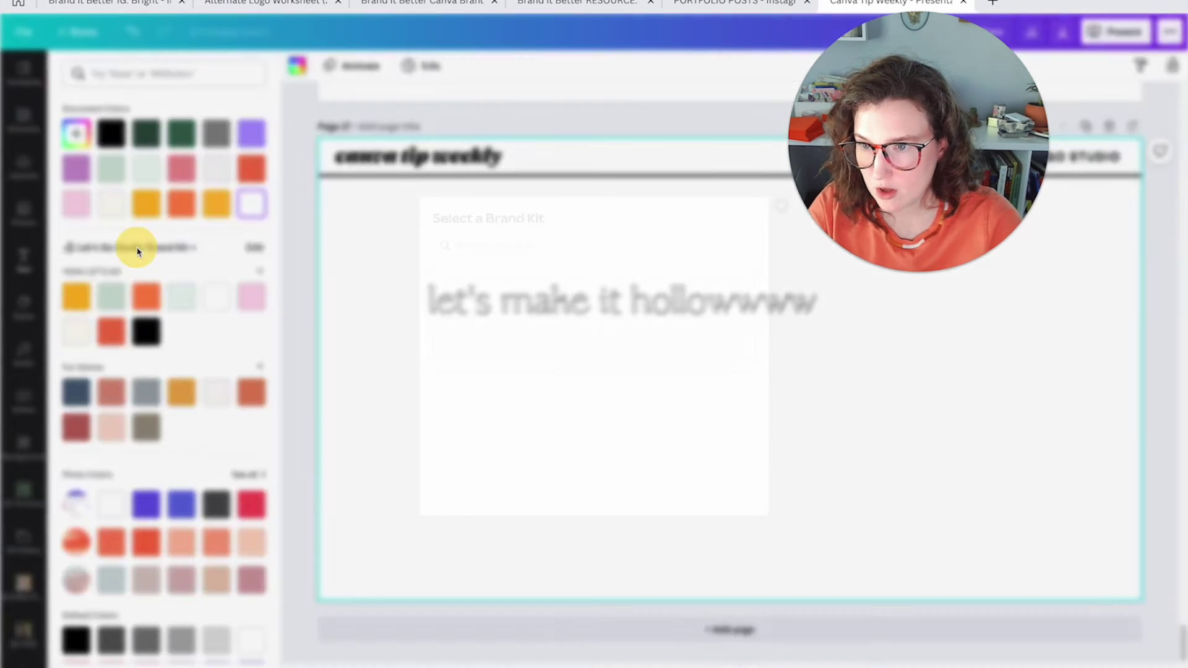
left_click(696, 297)
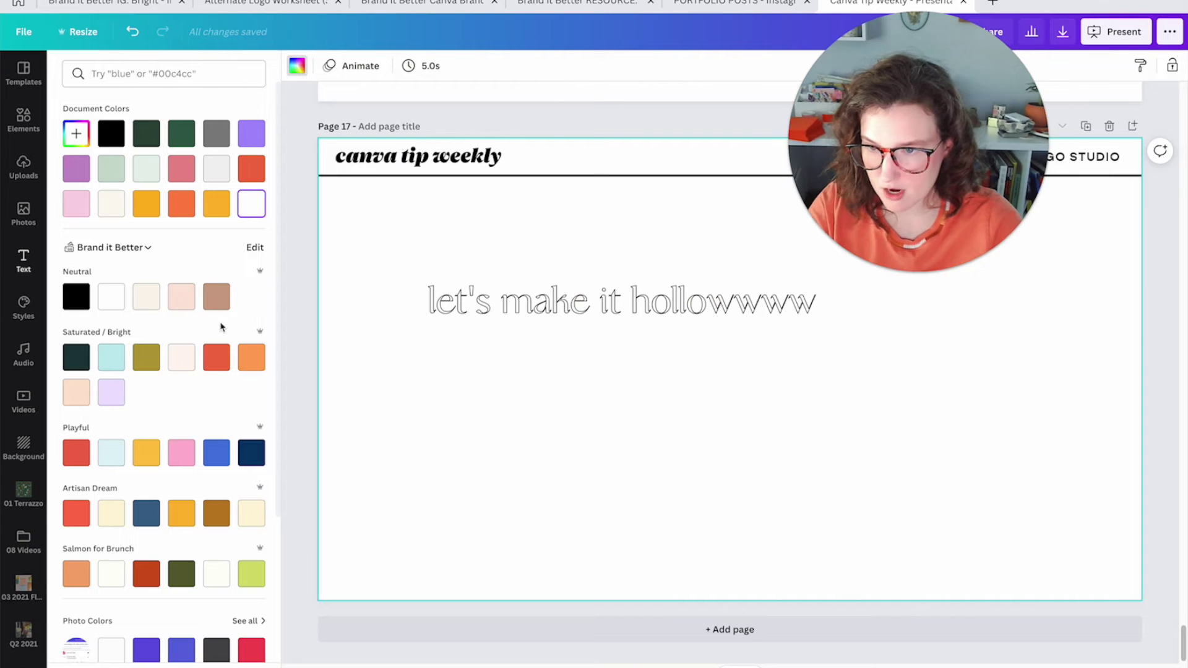
scroll(222, 372, "down", 1)
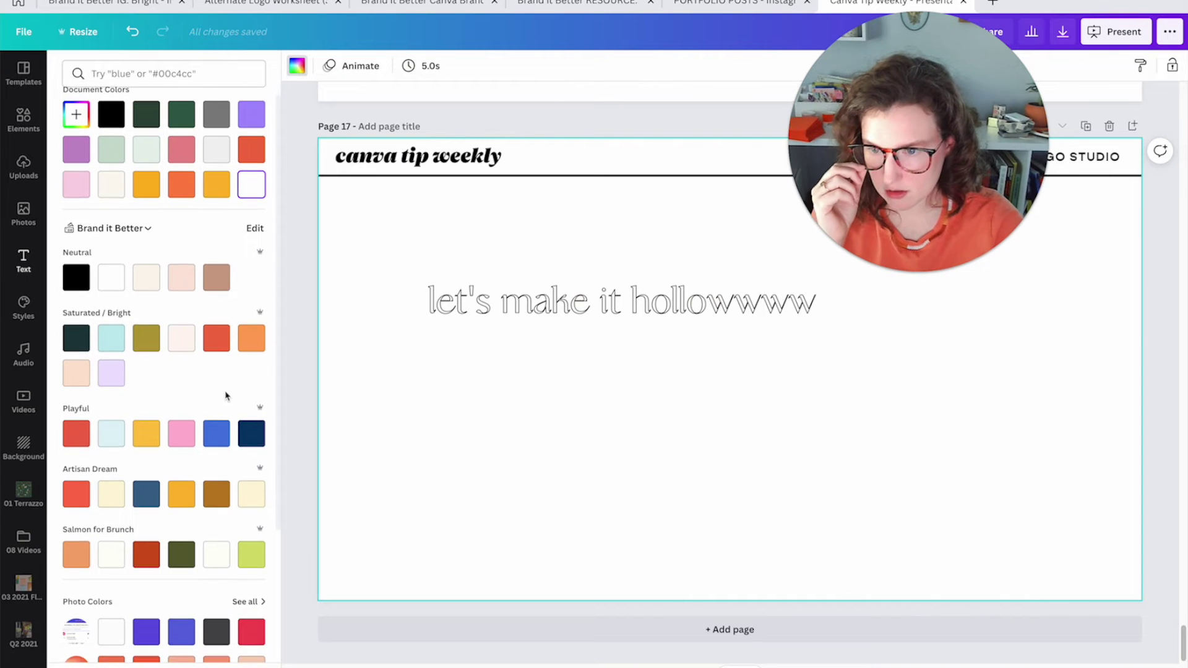
left_click(77, 338)
left_click(577, 409)
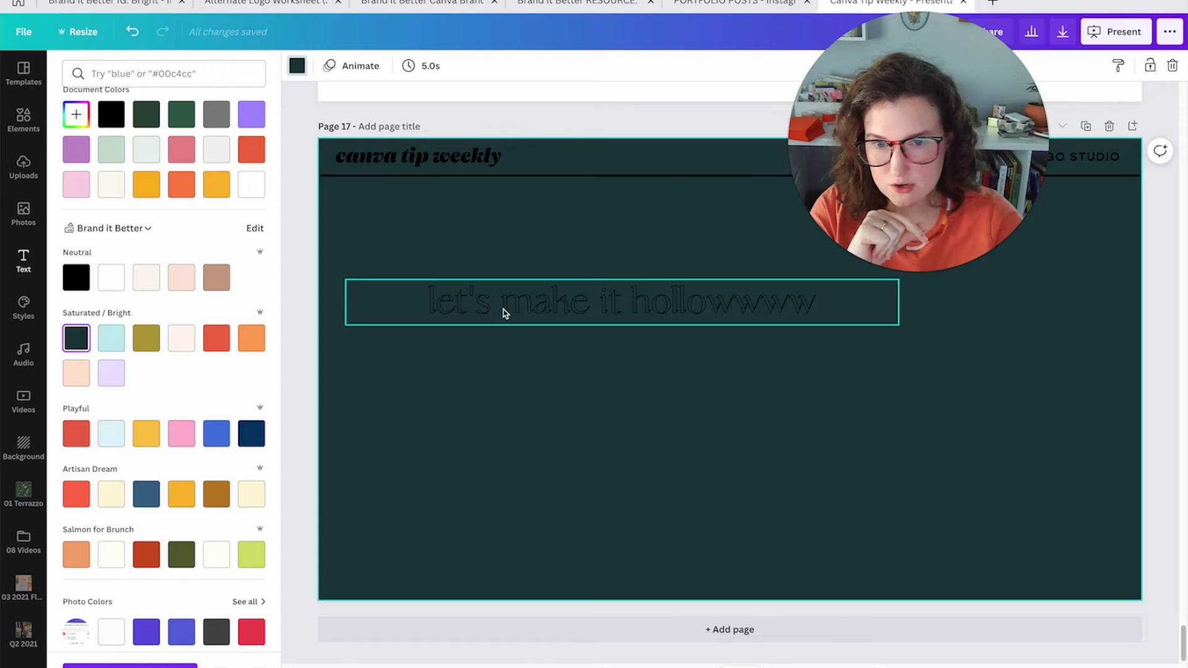
left_click_drag(505, 306, 559, 375)
- Retype the outline text to read 'show, grow, hollow'
triple_click(559, 374)
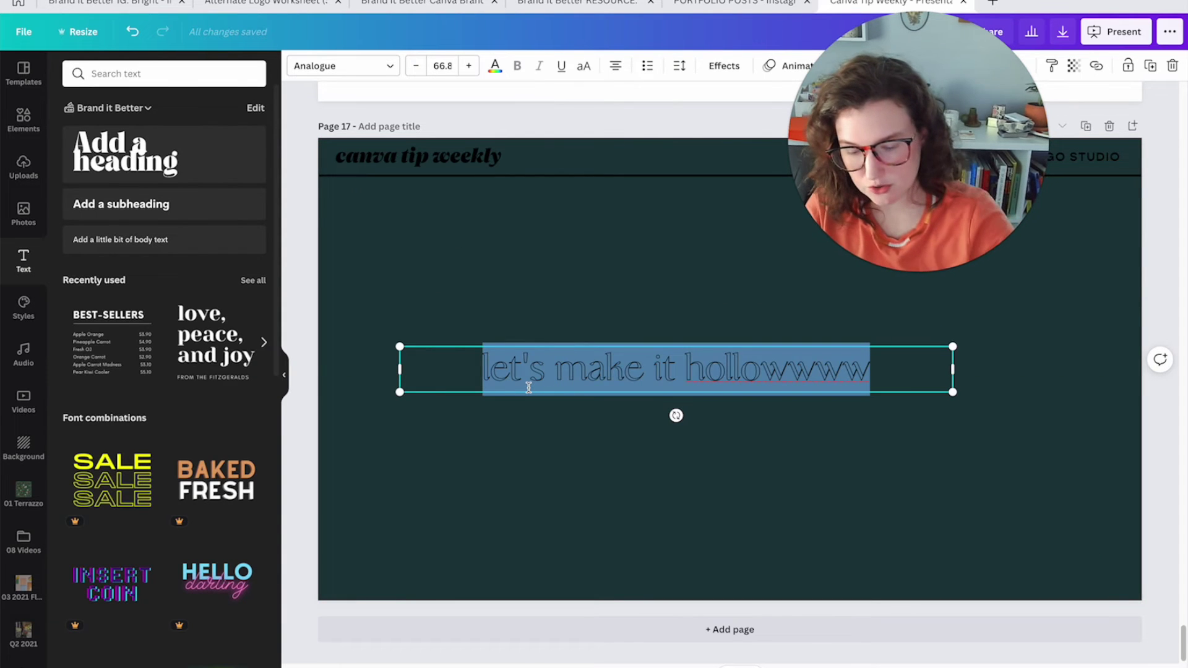
type("g")
key("BackSpace")
key("BackSpace")
key("BackSpace")
type("show")
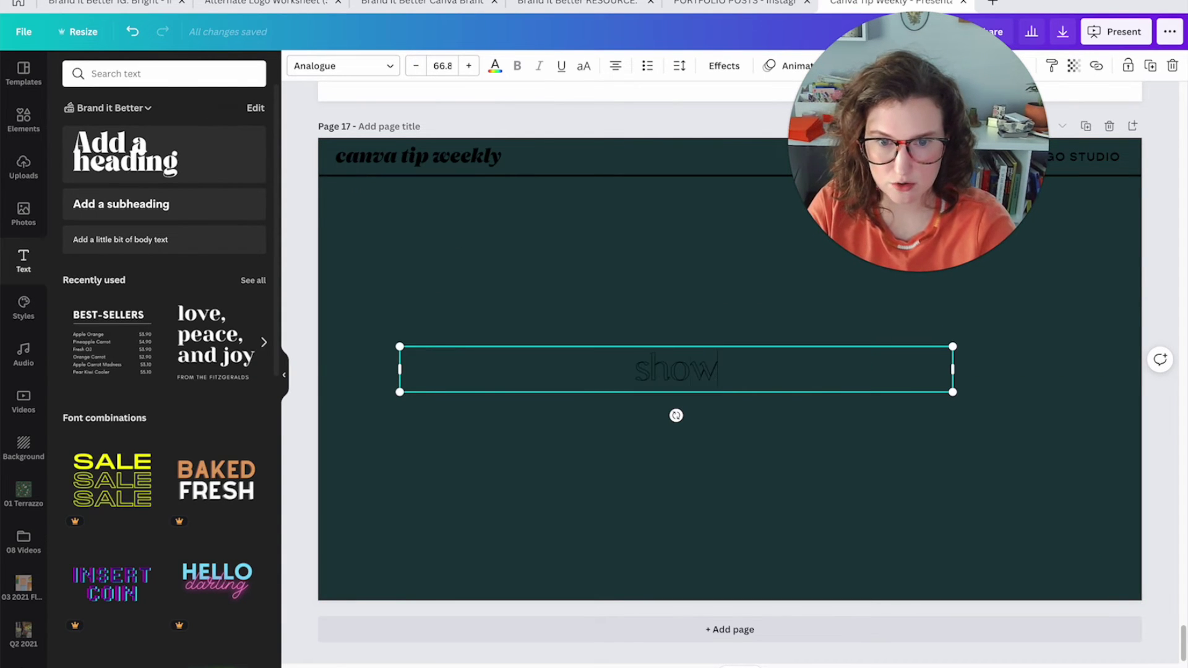
type("ollow")
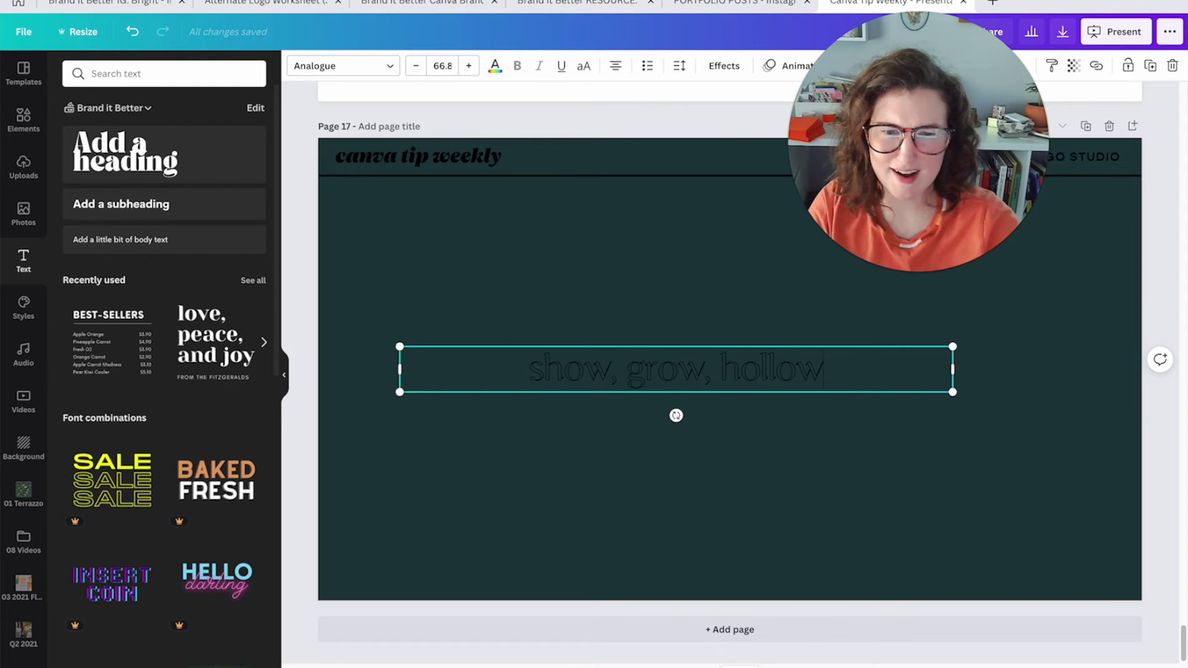
key("ctrl+a")
left_click(498, 290)
left_click(569, 361)
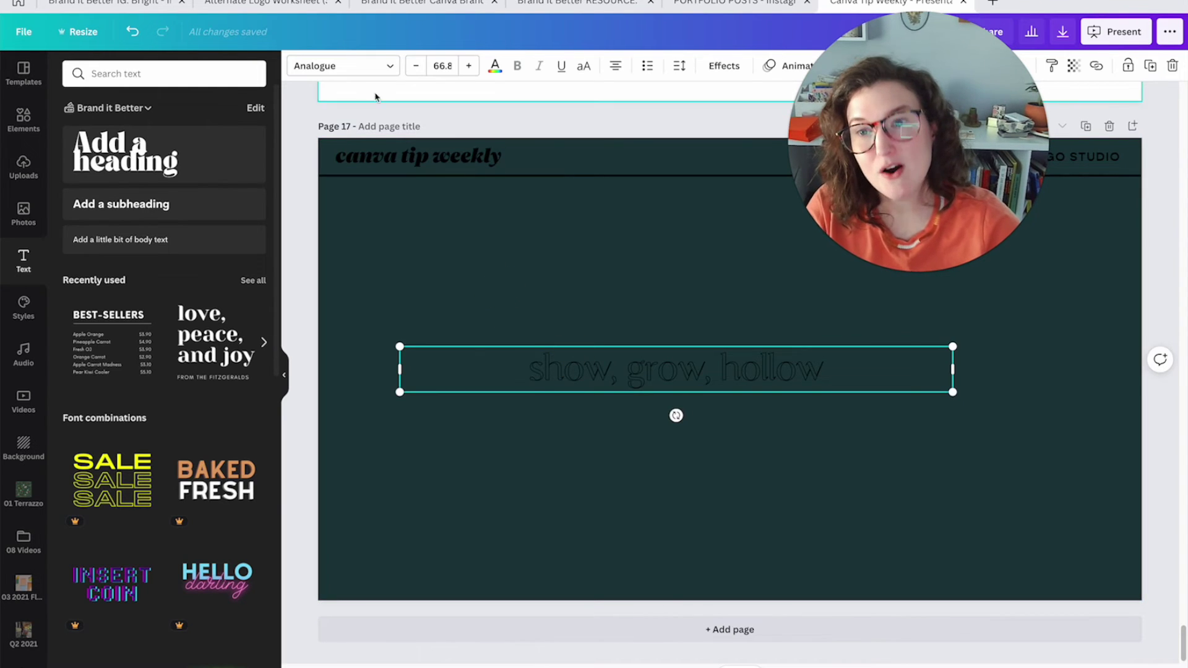
- Set the text in Montserrat and change its effect style to None
left_click(344, 66)
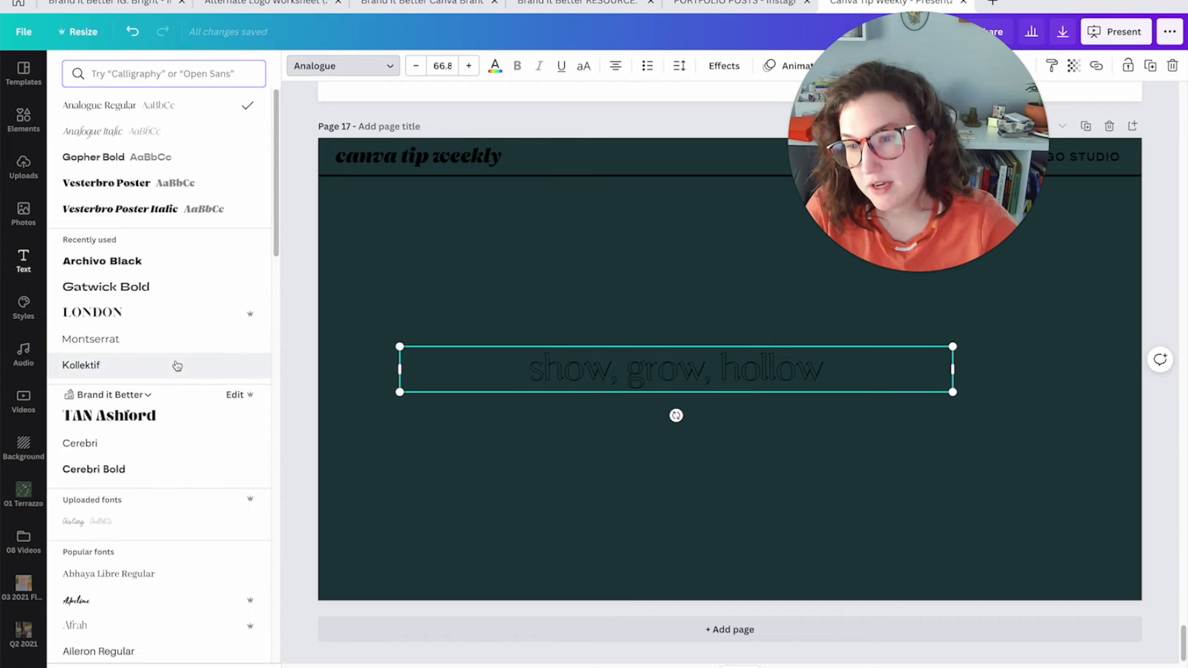
left_click(163, 339)
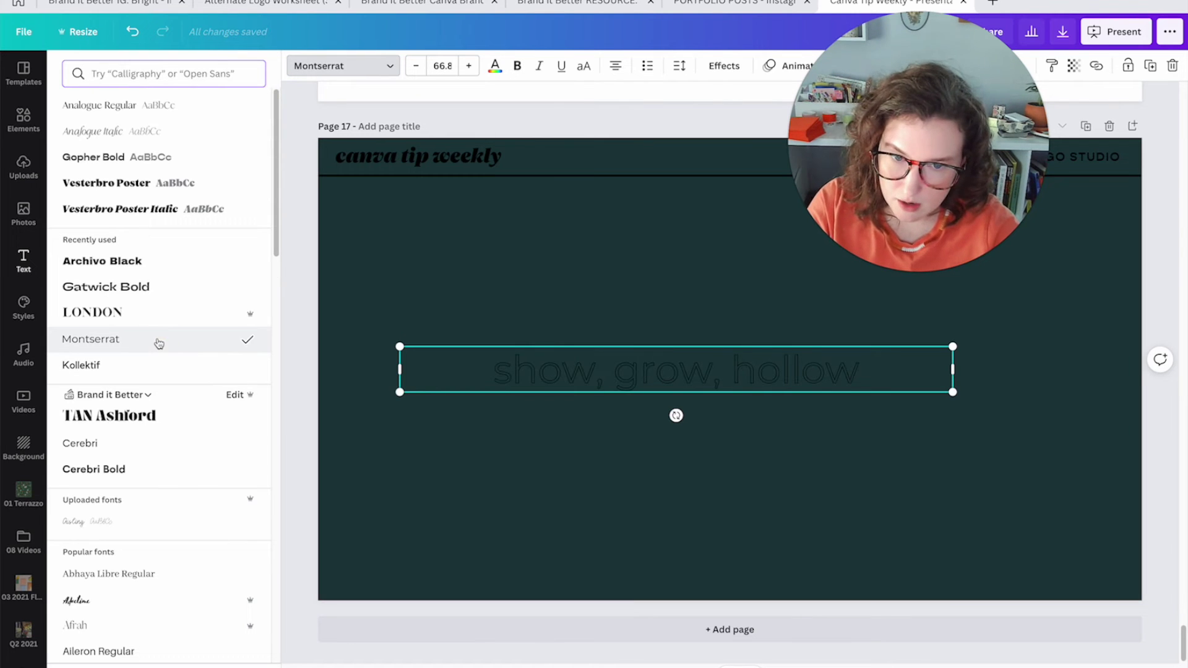
left_click(724, 65)
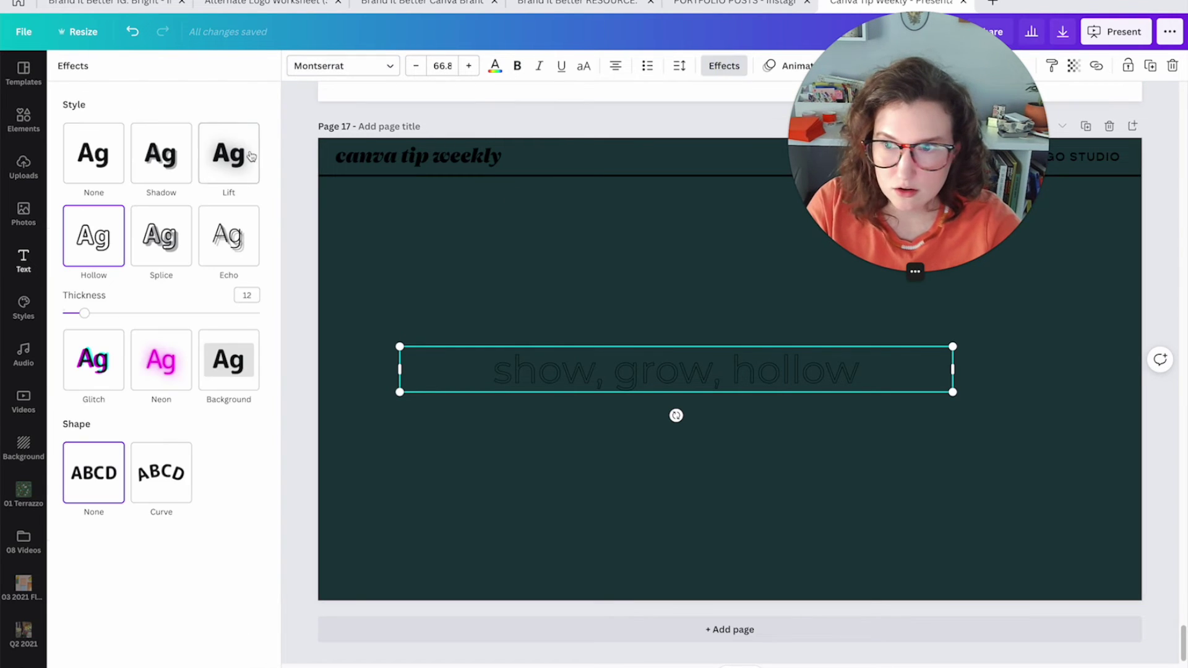
left_click(106, 157)
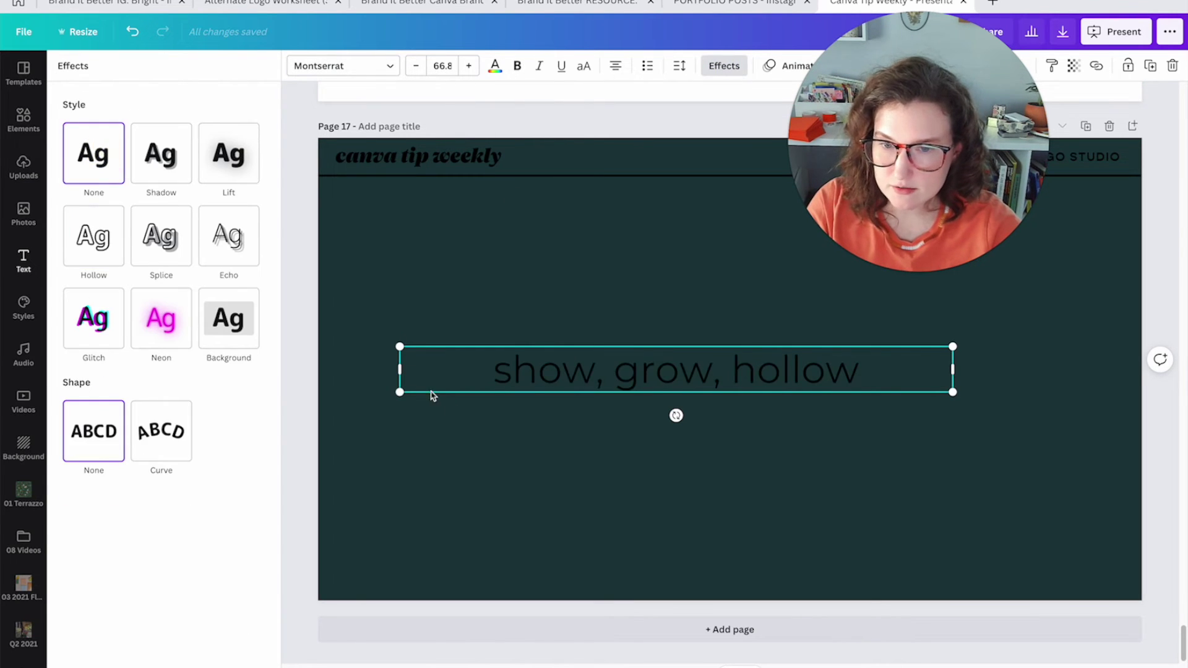
- Set the text in Calgary and duplicate it
left_click(342, 65)
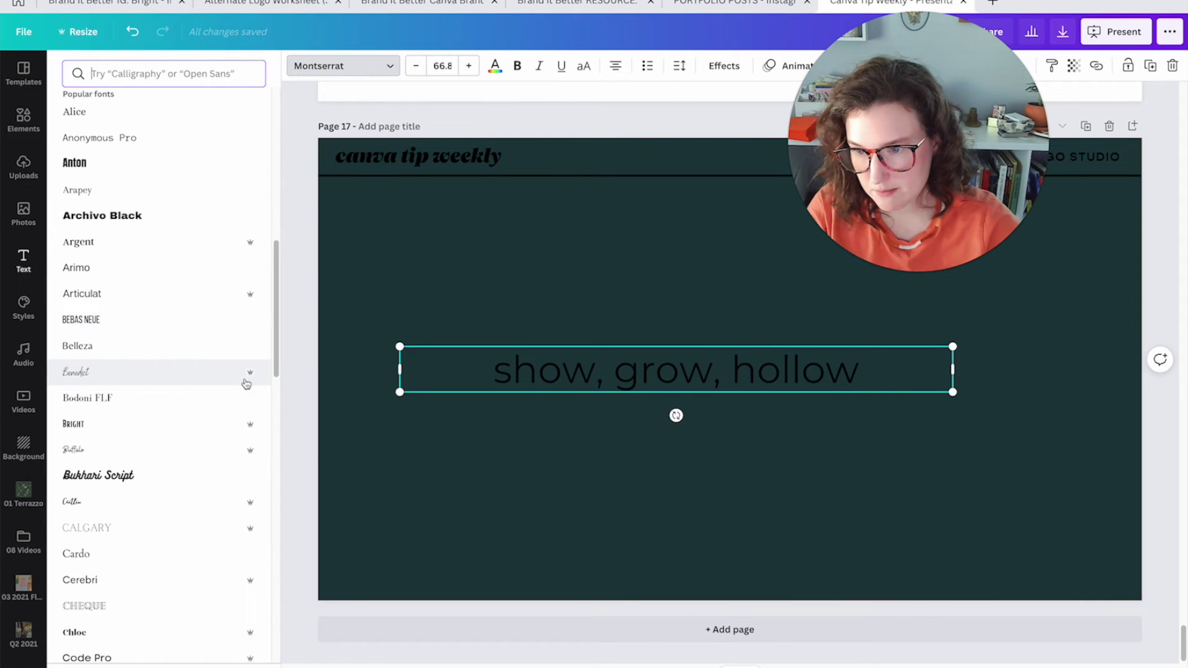
scroll(222, 418, "down", 3)
scroll(218, 536, "down", 1)
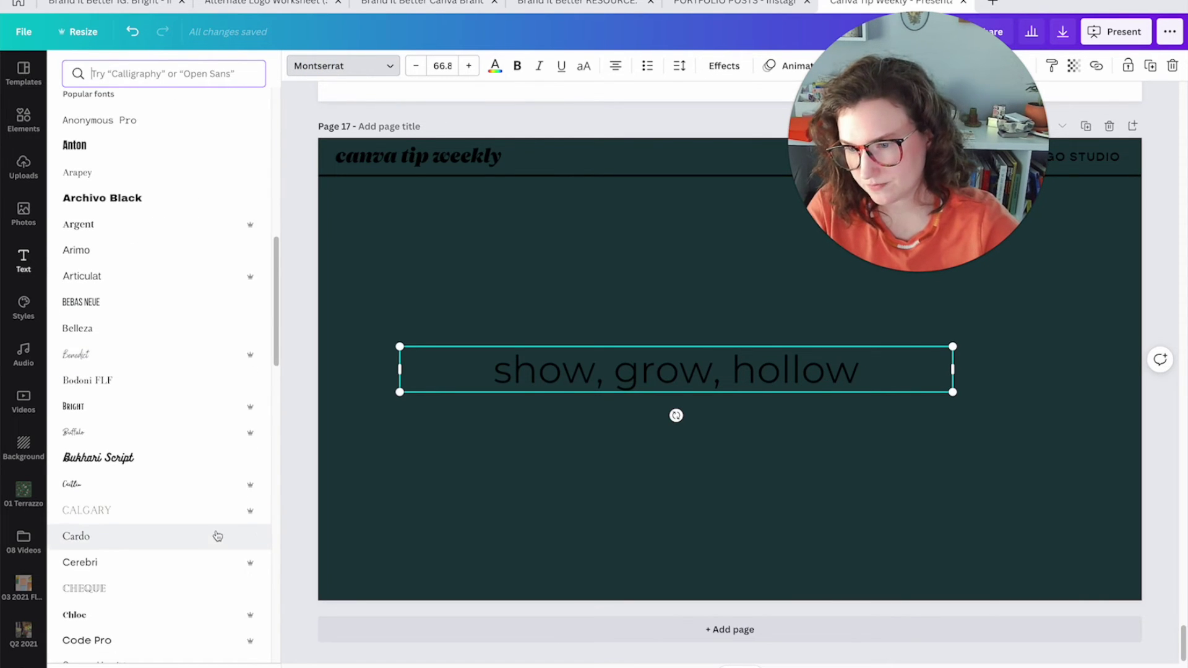
left_click(200, 506)
mouse_move(622, 372)
left_mouse_down()
mouse_move(631, 288)
mouse_move(641, 441)
left_mouse_up()
key("ctrl+d")
scroll(190, 565, "down", 2)
scroll(189, 565, "down", 4)
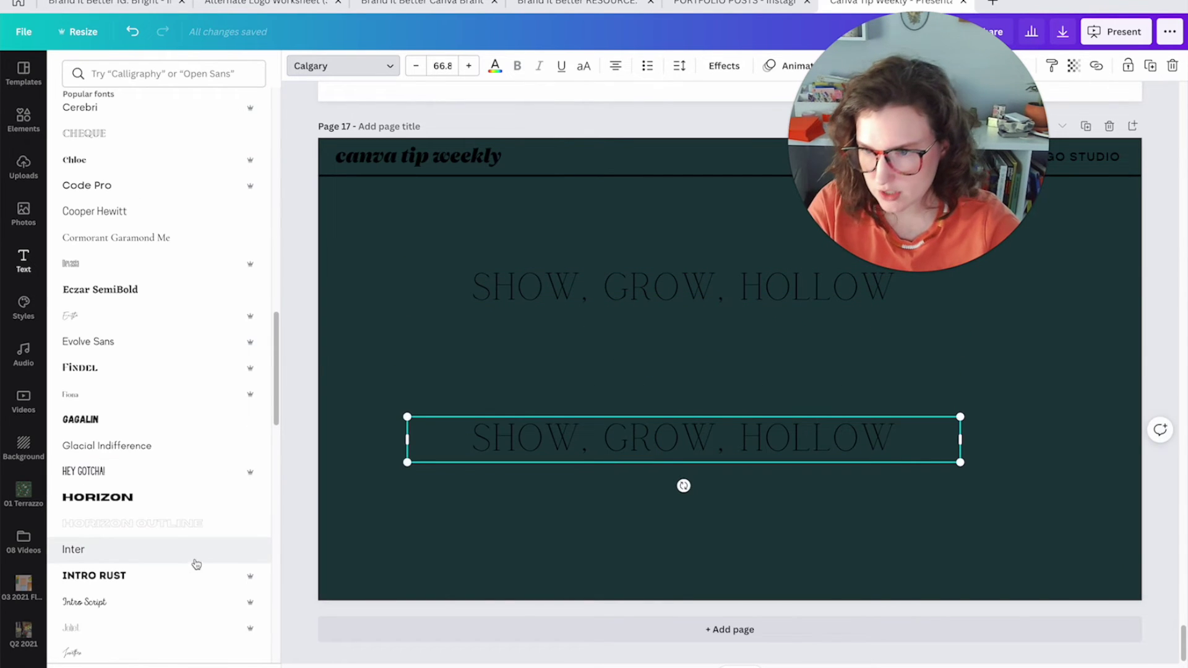
- Set the lower copy in uppercase Neue Einstellung, then select both lines
left_click(117, 470)
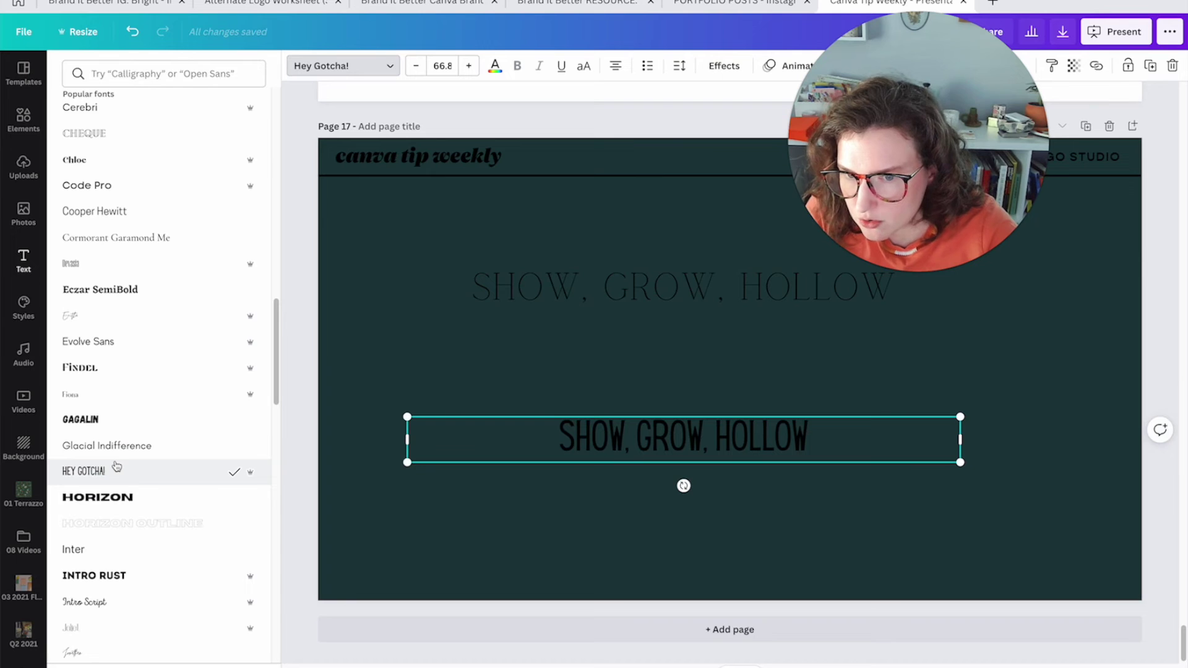
scroll(120, 469, "down", 5)
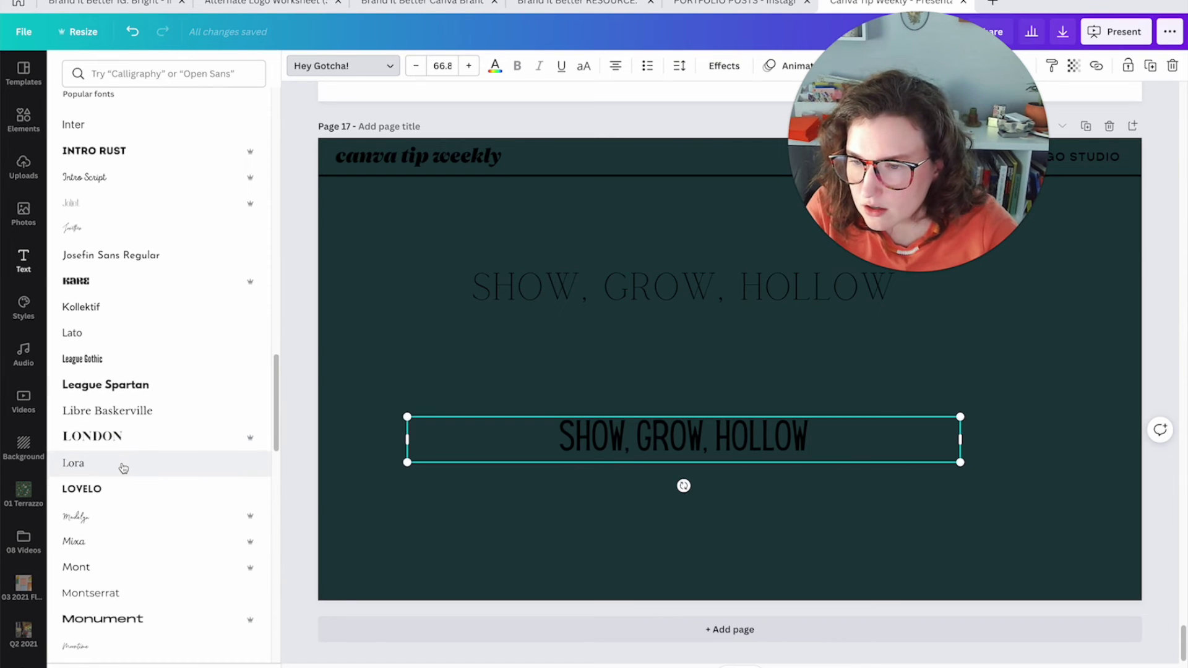
scroll(123, 469, "down", 4)
left_click(145, 543)
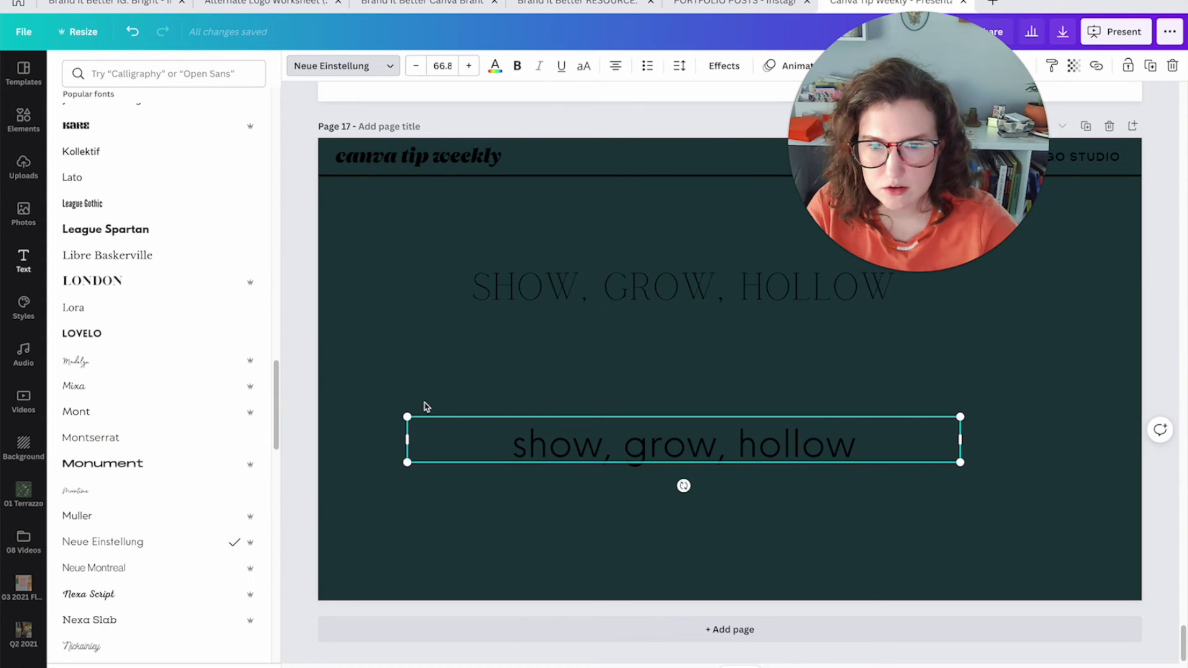
left_click(583, 66)
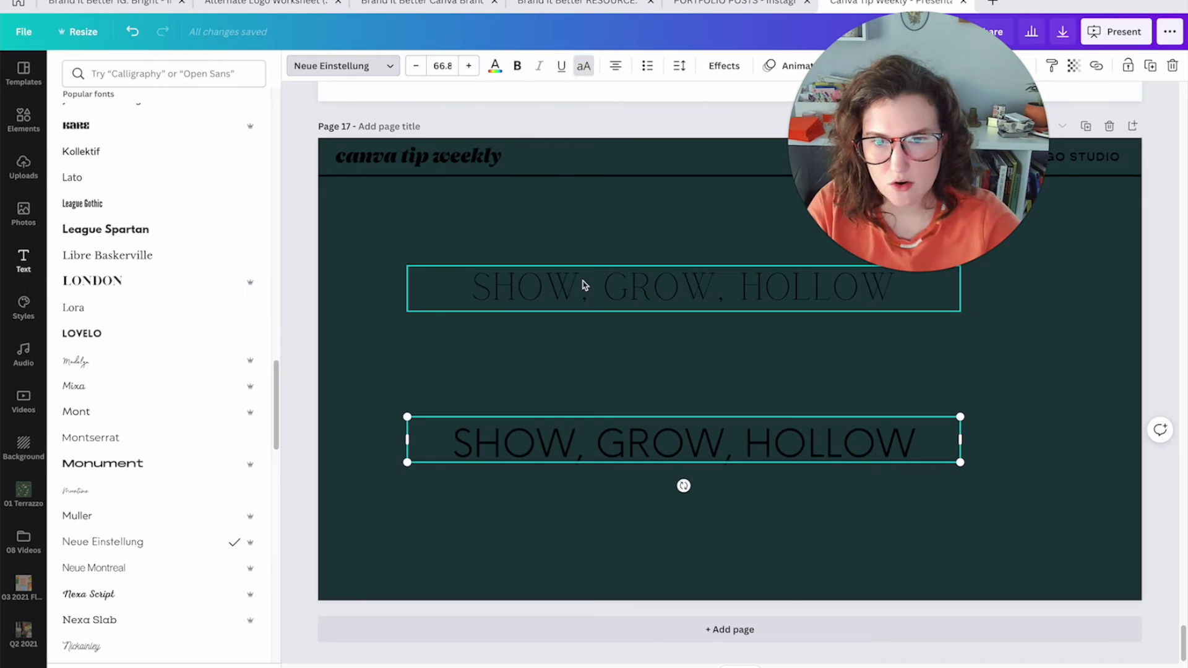
left_click(581, 283, "shift")
mouse_move(889, 135)
left_mouse_down()
mouse_move(207, 141)
mouse_move(888, 149)
left_mouse_up()
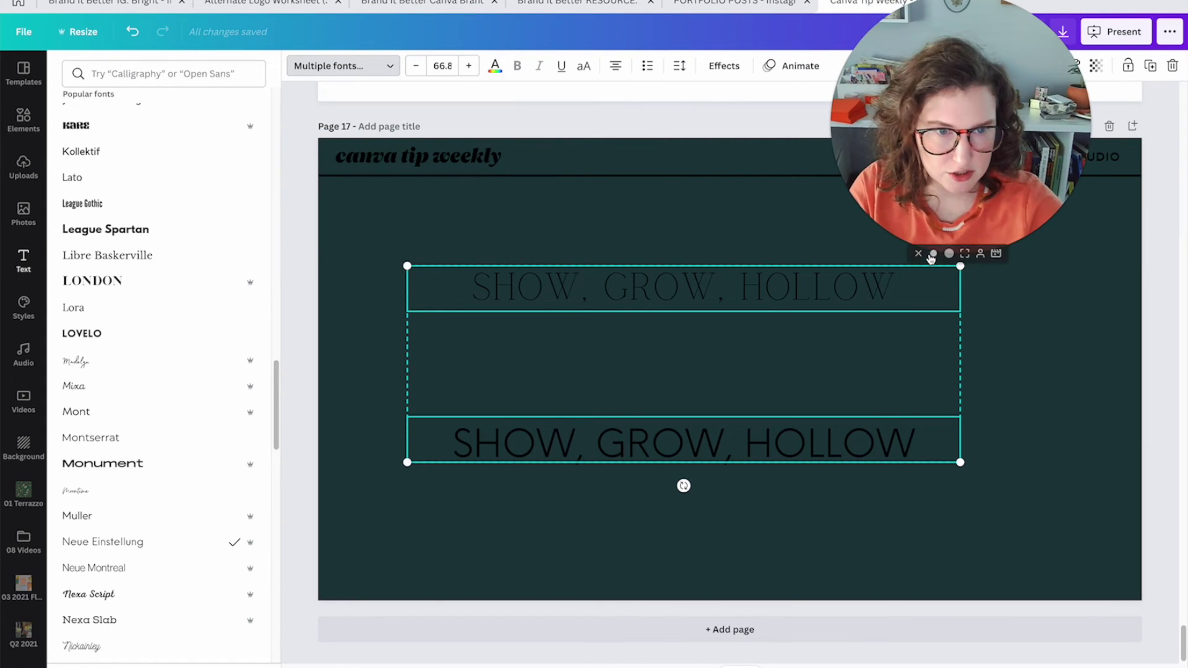
mouse_move(965, 260)
left_mouse_down()
mouse_move(936, 253)
mouse_move(982, 83)
left_mouse_up()
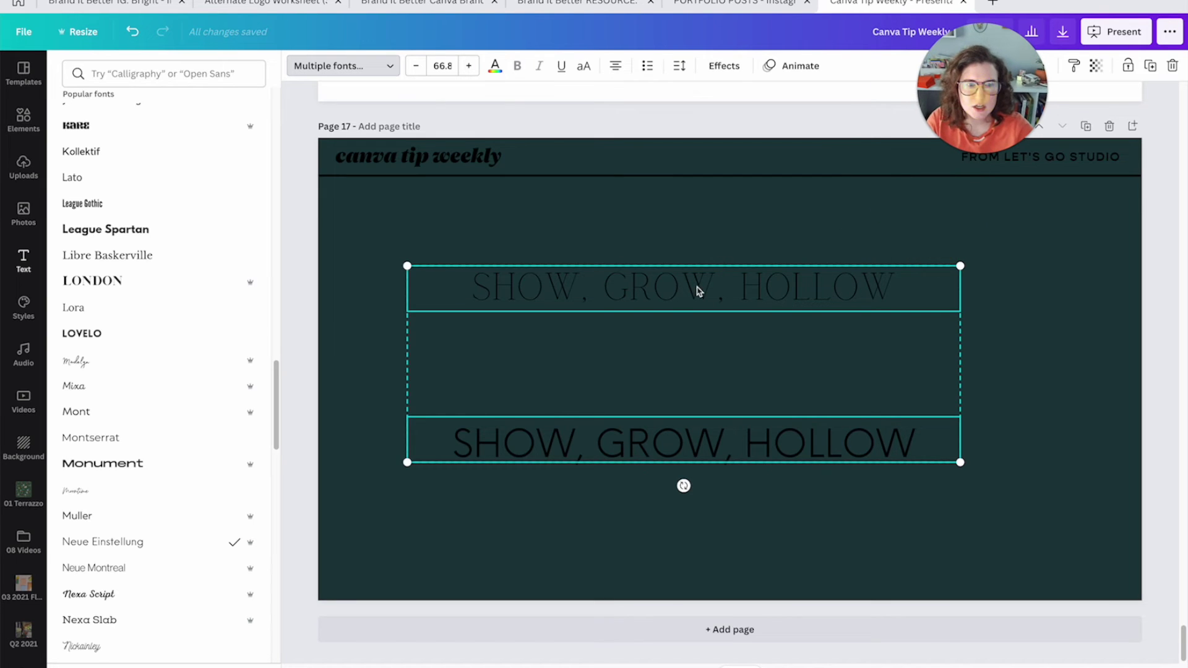
left_click(494, 66)
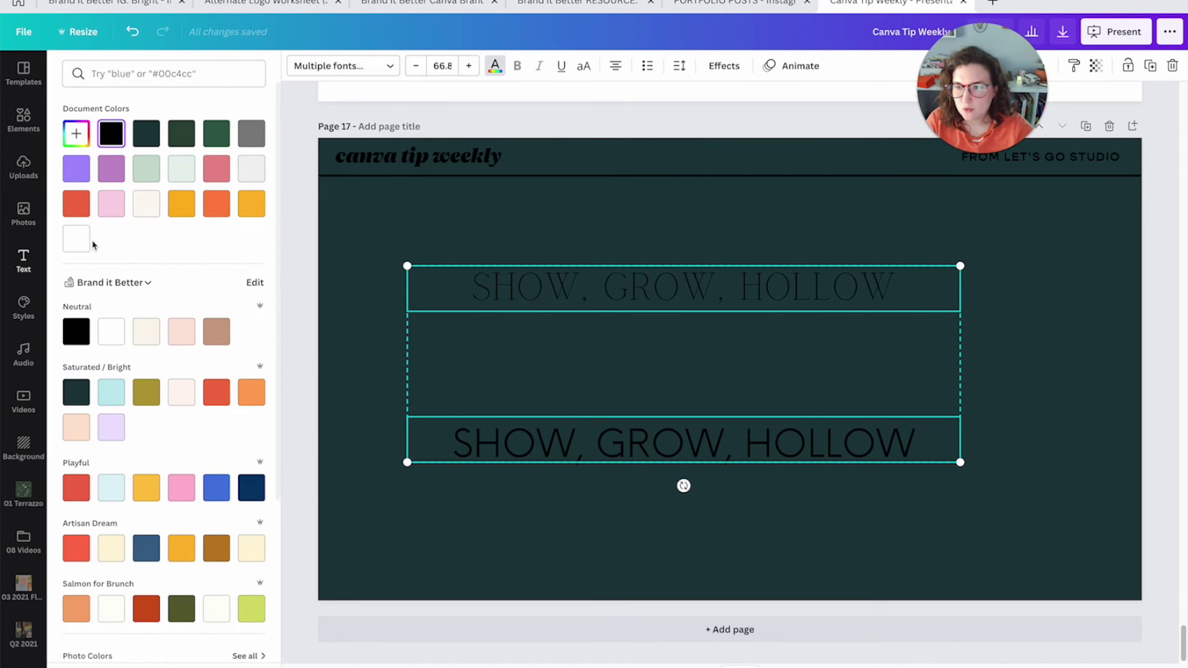
- Make both lines white and give the top line a Neon glow
left_click(76, 239)
left_click(363, 287)
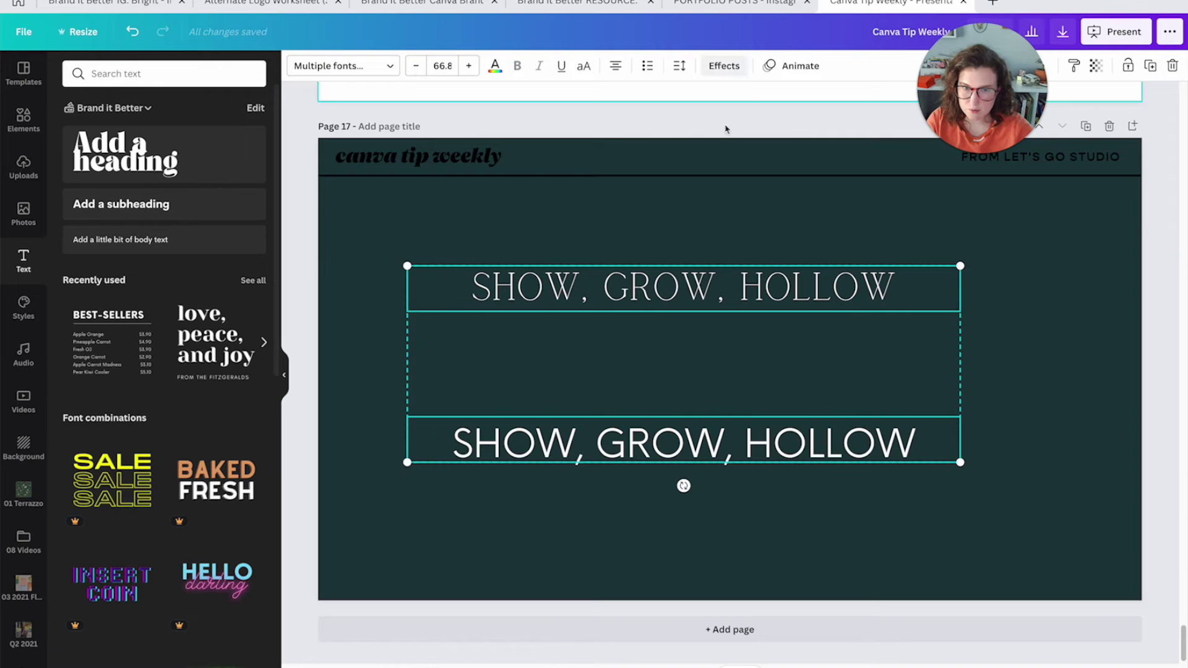
left_click(716, 232)
left_click(726, 287)
left_click(724, 65)
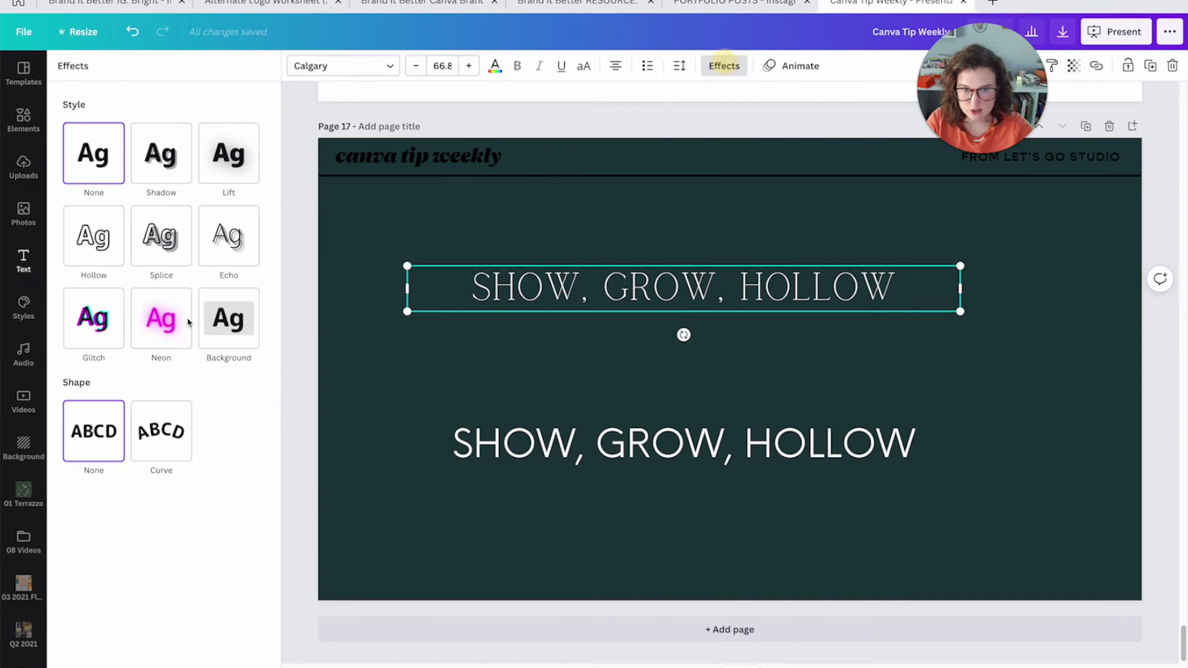
left_click(161, 317)
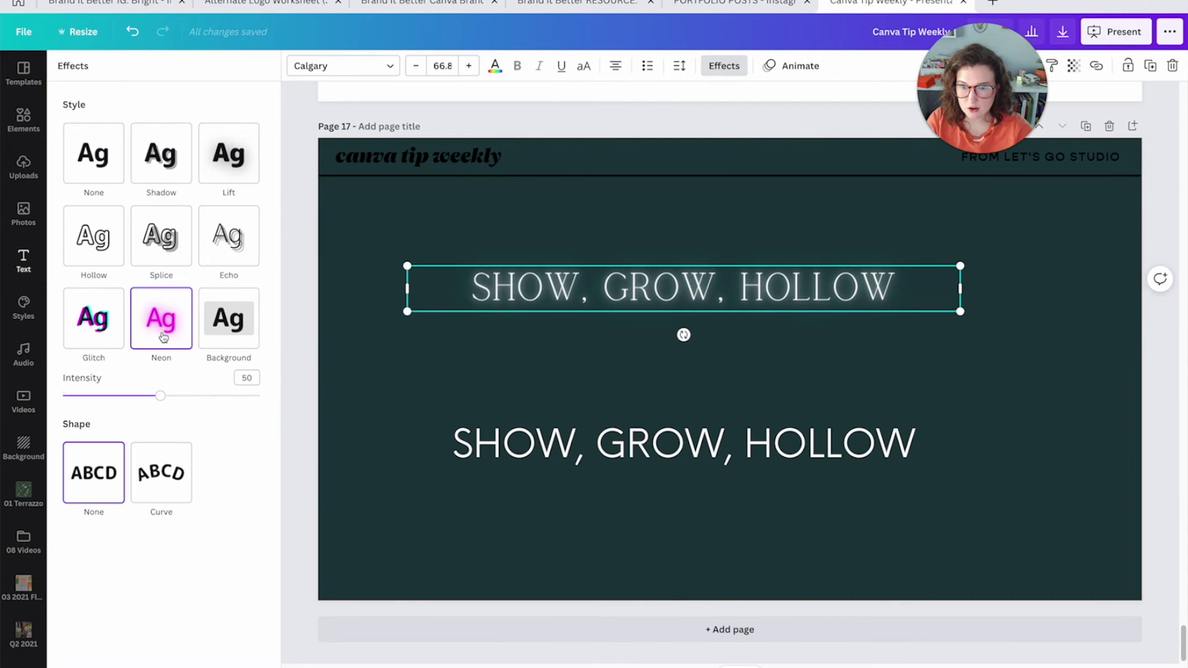
- Apply Neon to the bottom line with a stronger intensity
left_click(612, 449)
left_click(161, 319)
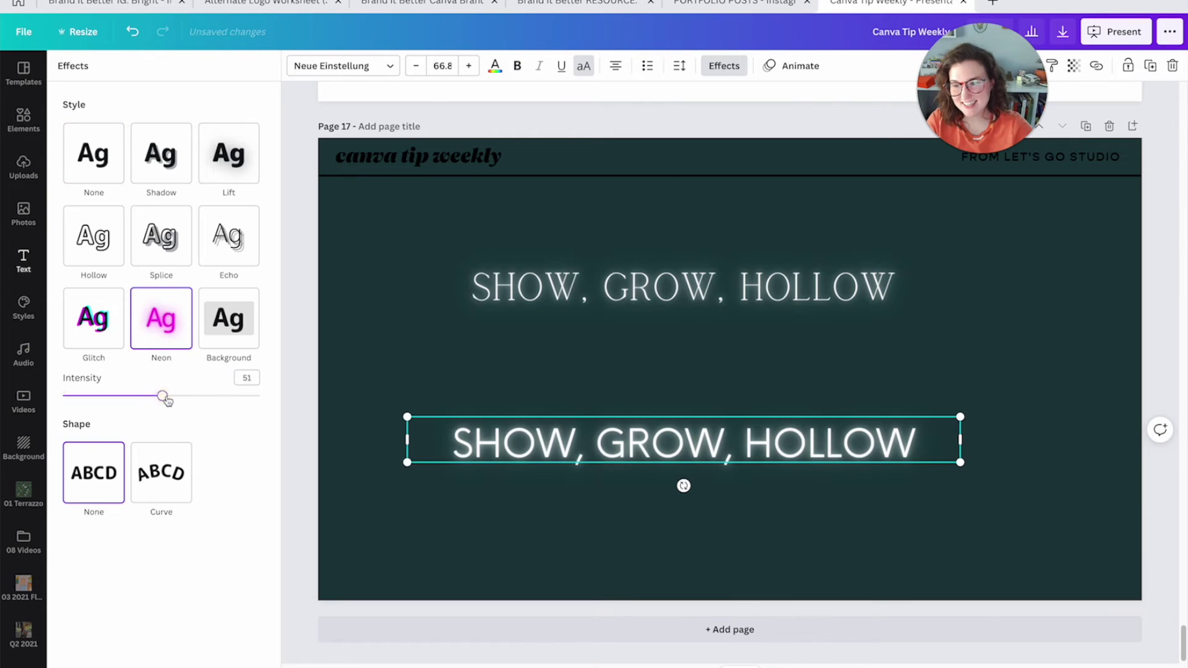
left_click_drag(163, 397, 244, 397)
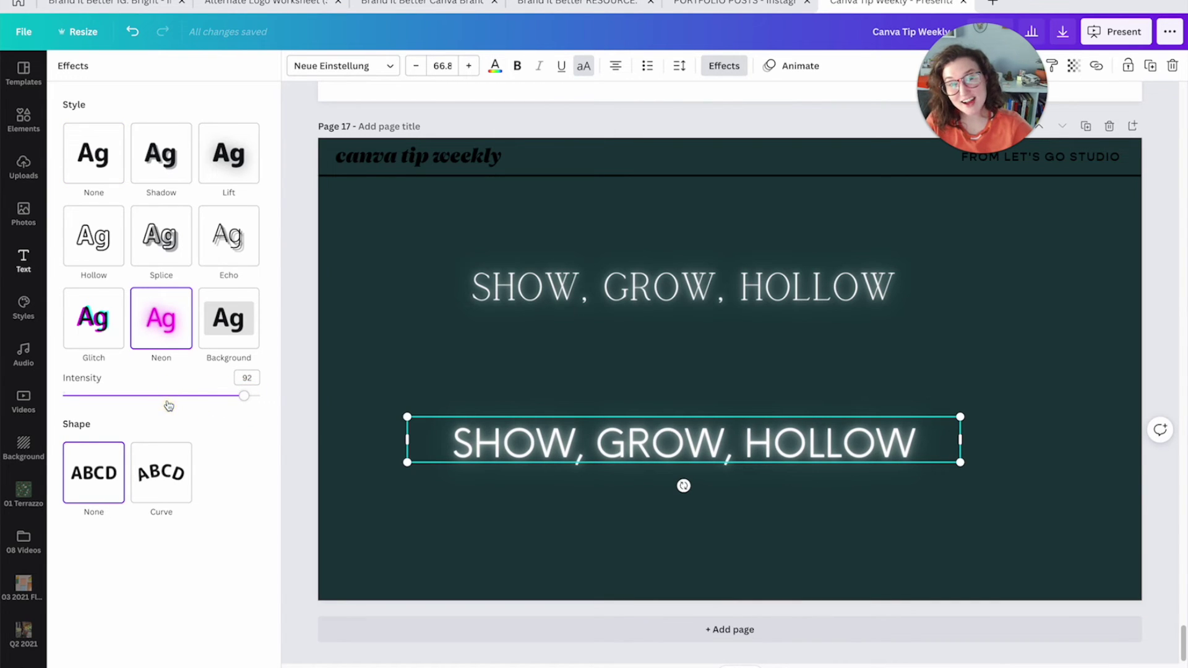
left_click(375, 389)
left_click(379, 388)
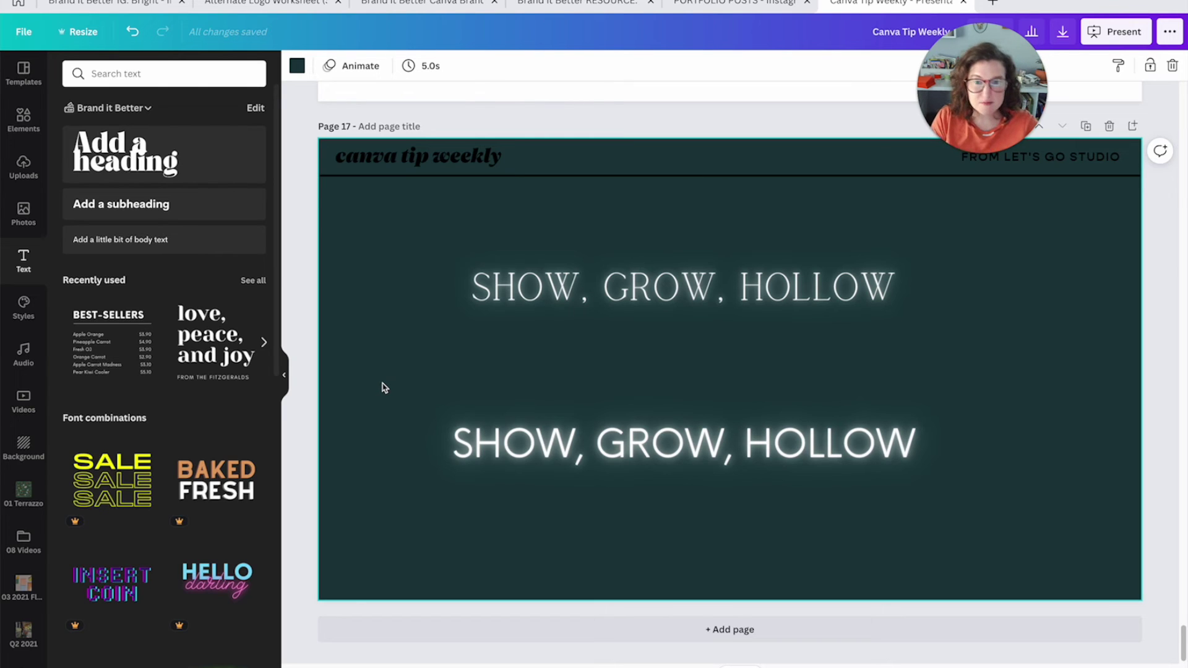
left_click(380, 388)
- Colour the top serif line pink
left_click(508, 289)
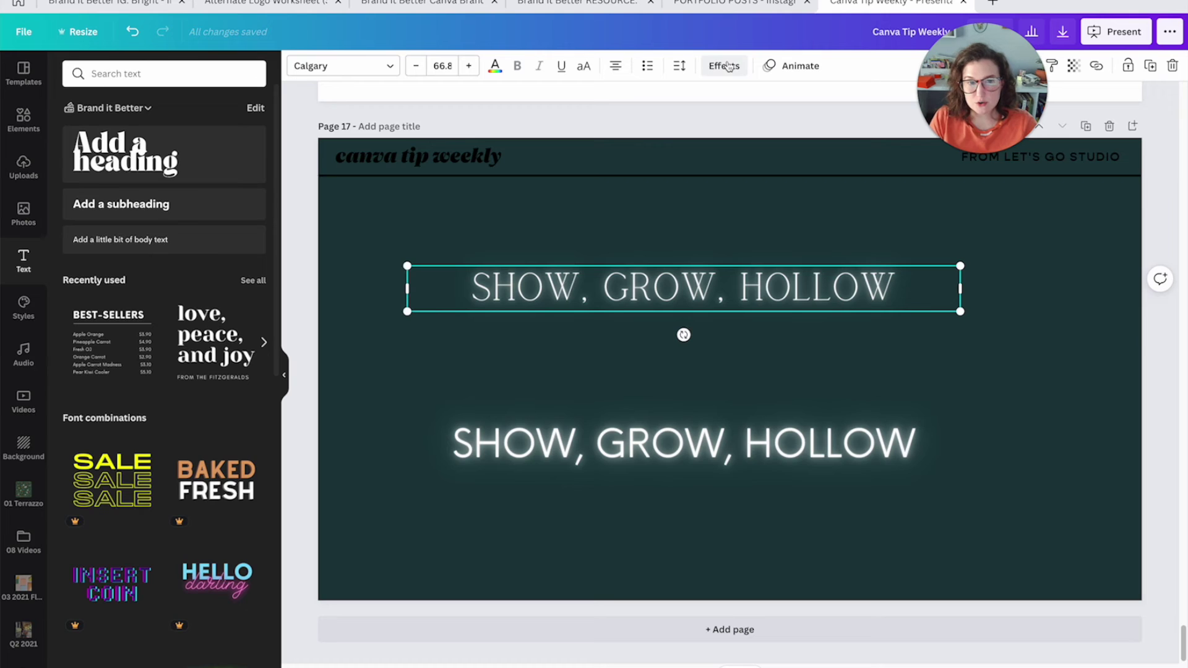
left_click(495, 66)
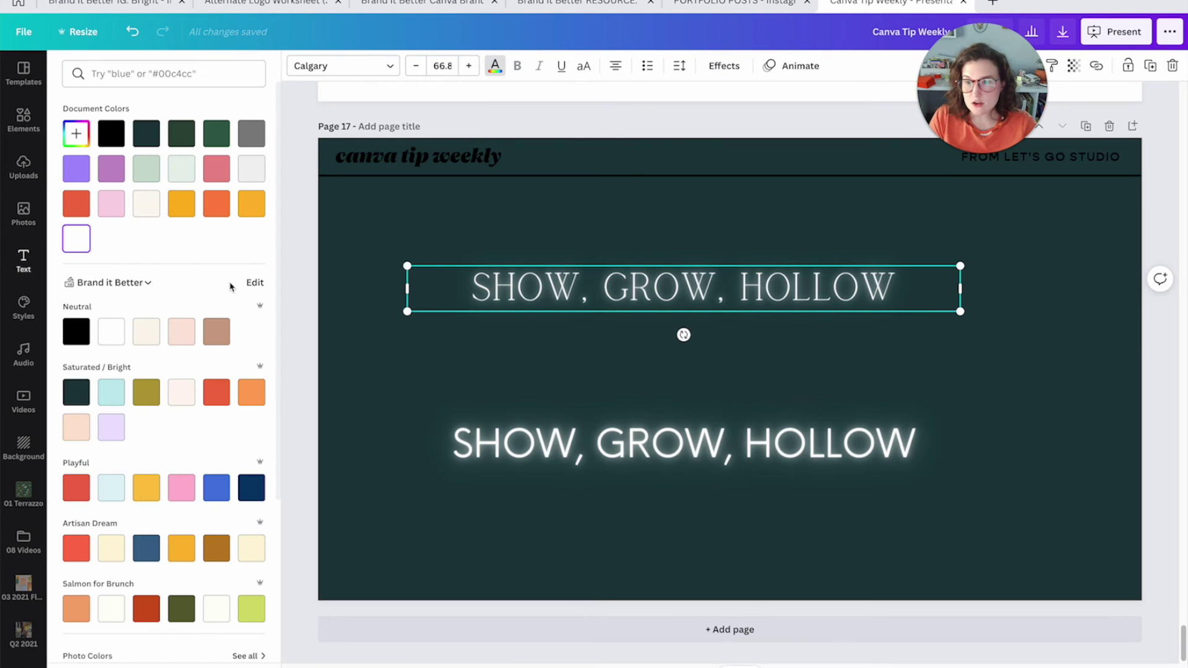
left_click(182, 488)
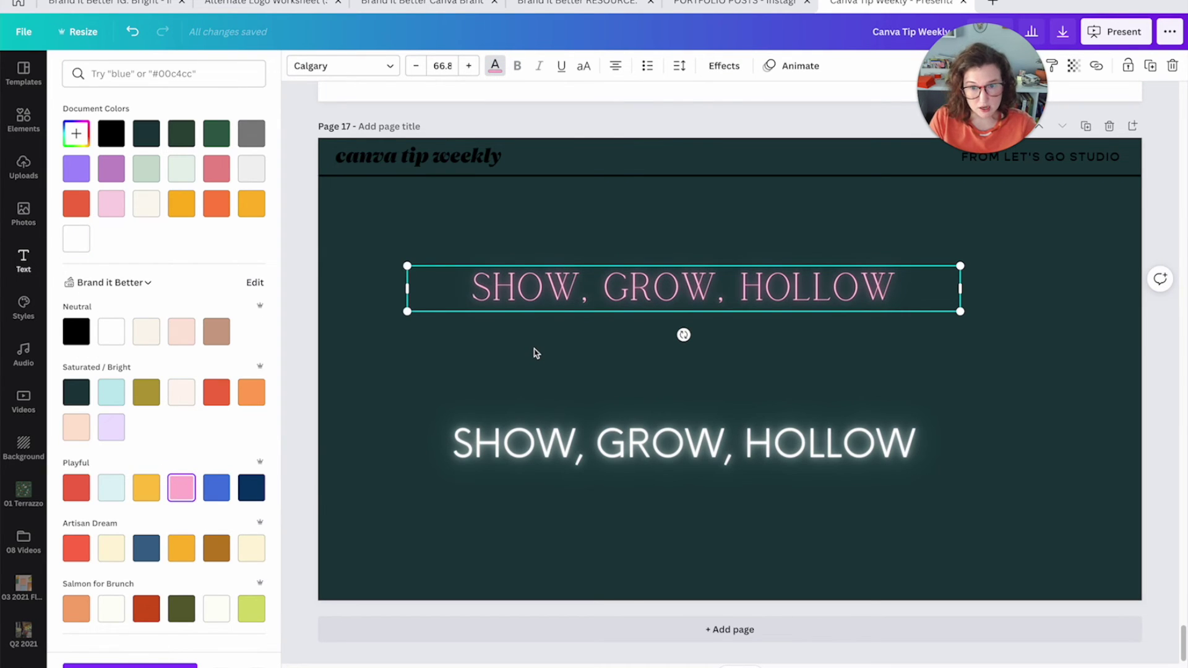
- Add a white hollow copy of the pink line, offset just beneath it
left_click_drag(518, 298, 518, 366, "alt")
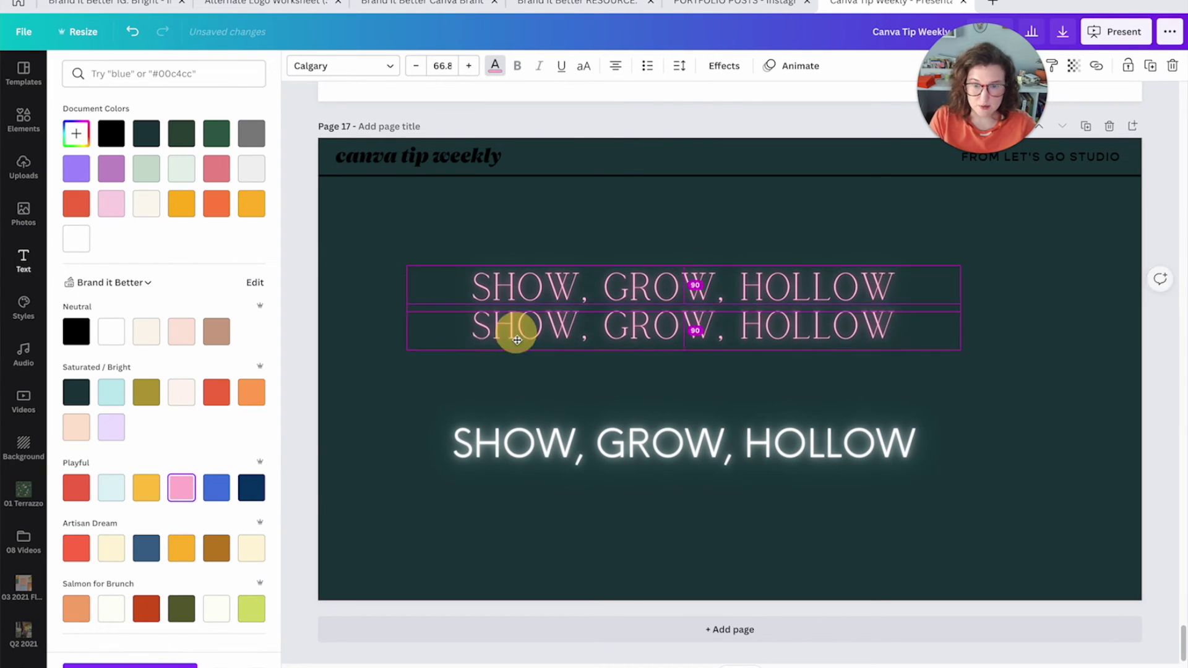
left_click(722, 65)
left_click(93, 236)
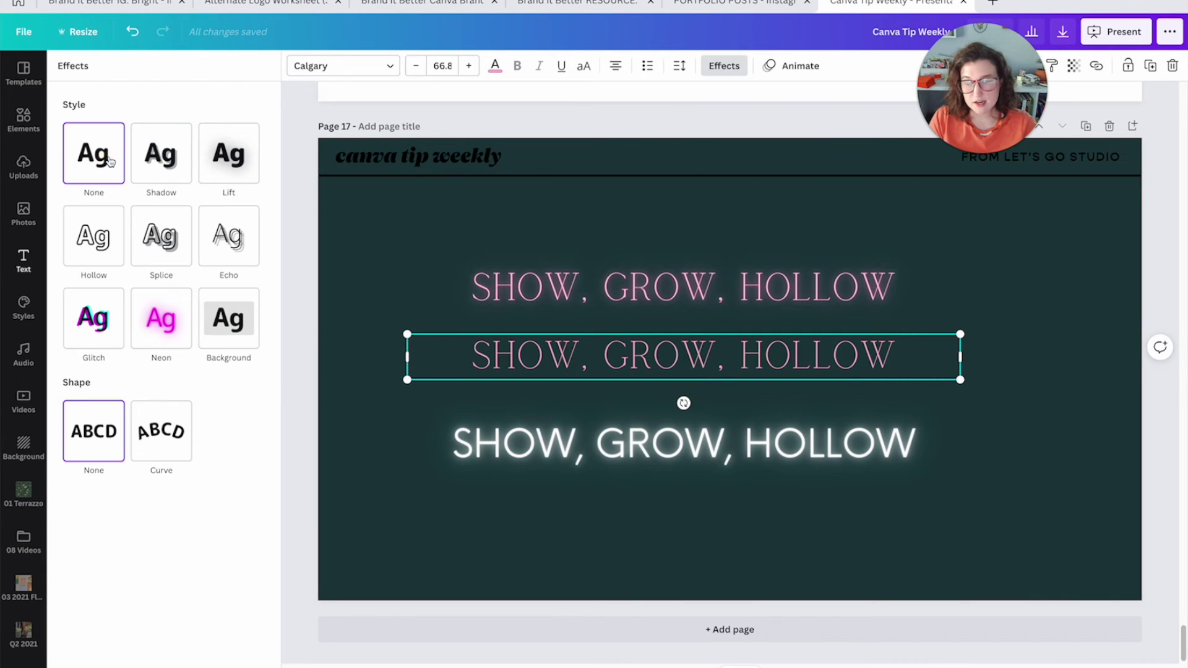
left_click(495, 66)
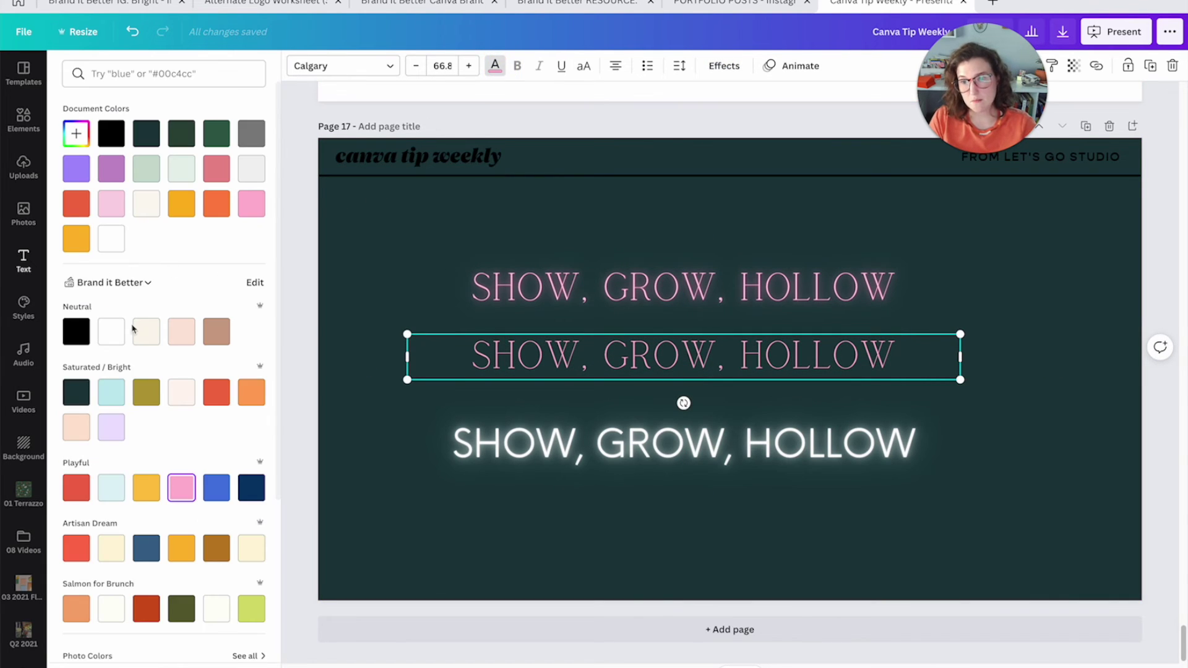
left_click(110, 331)
left_click_drag(529, 356, 529, 288)
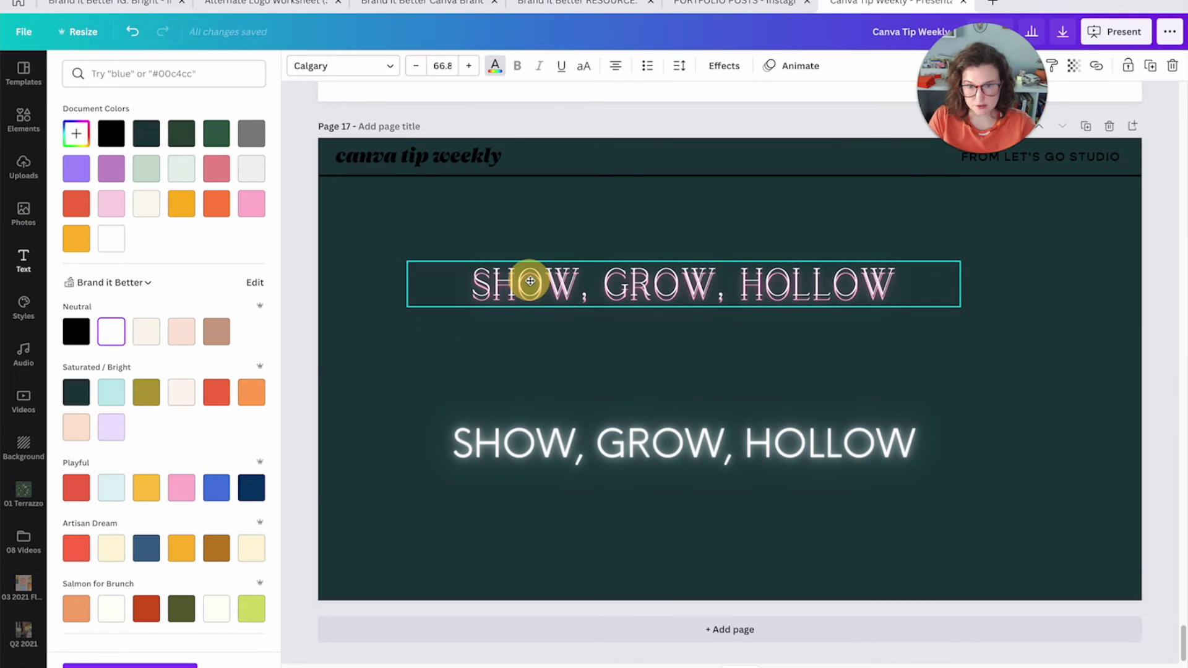
left_click(529, 214)
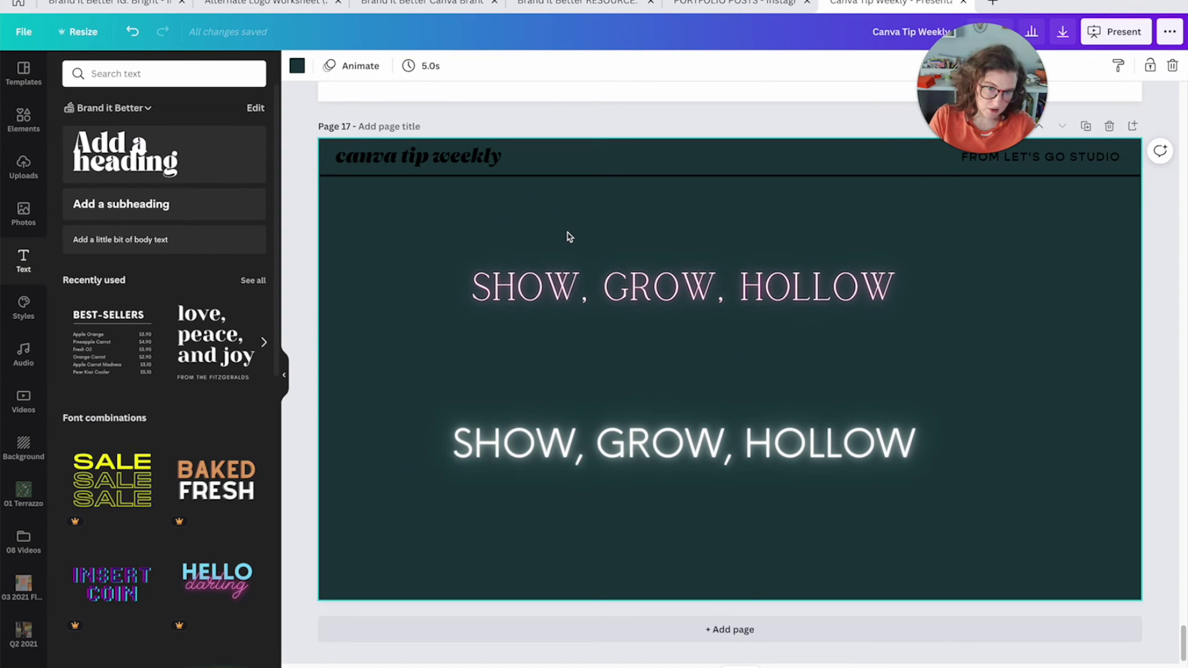
left_click(569, 278)
left_click_drag(557, 288, 543, 325)
- Duplicate the glowing white line lower on the page
left_click(544, 270)
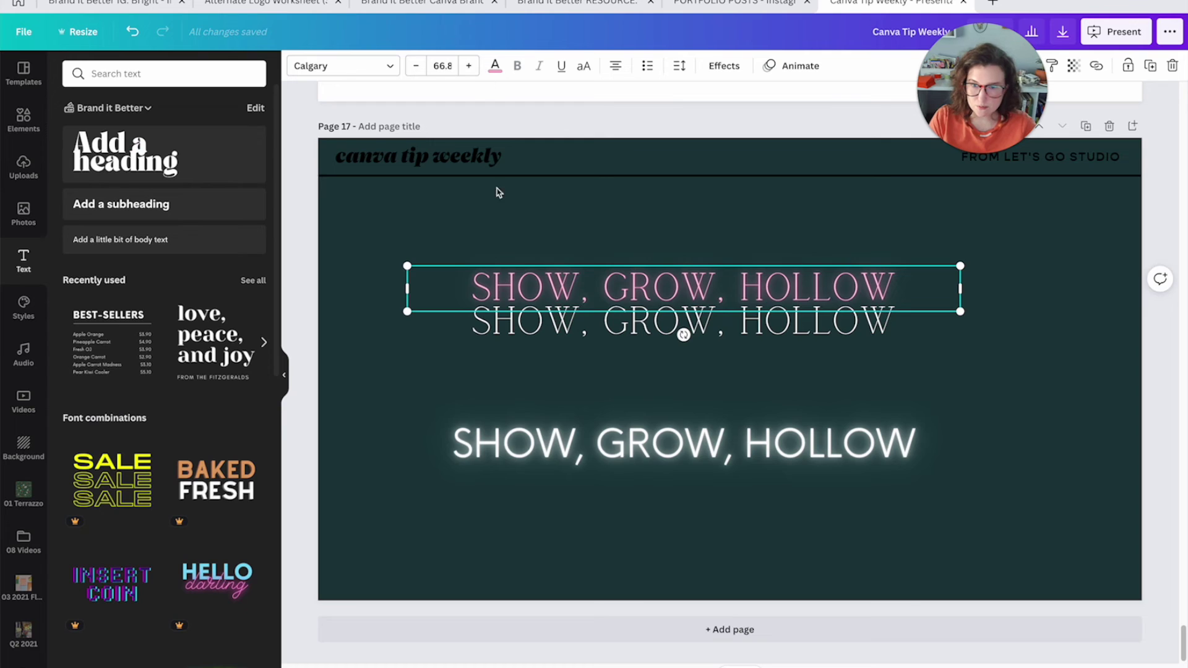
left_click(538, 454)
left_click_drag(538, 453, 547, 515)
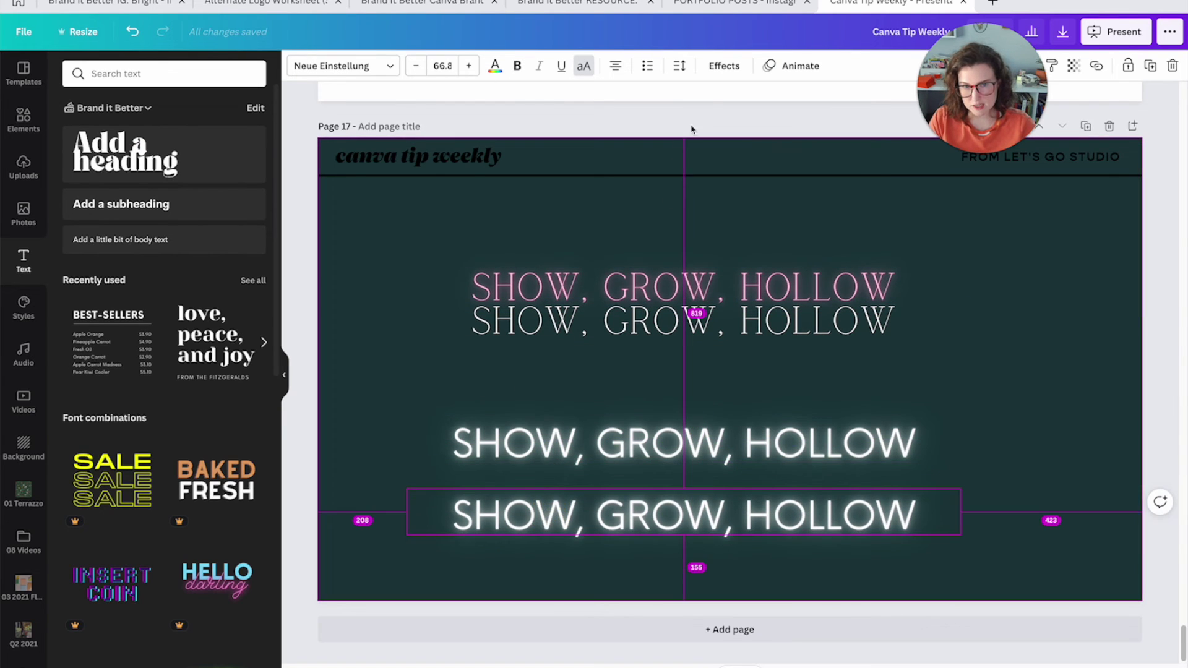
left_click(722, 66)
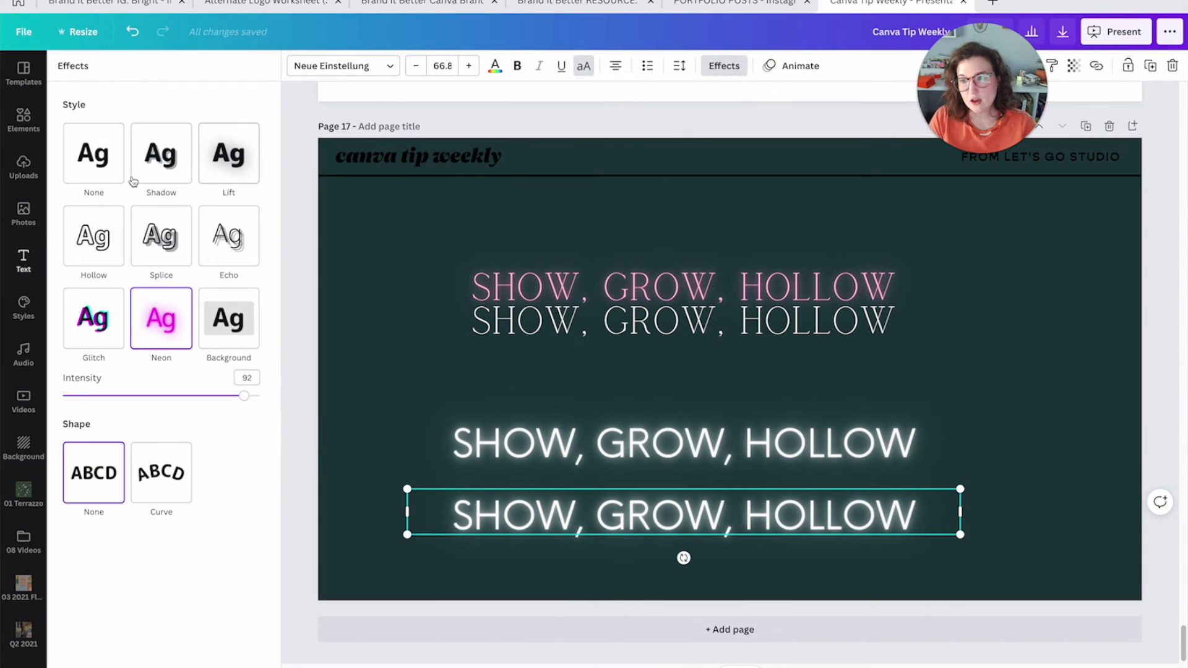
- Remove the glow from the new copy and make the glowing line orange
left_click(93, 154)
left_click(494, 66)
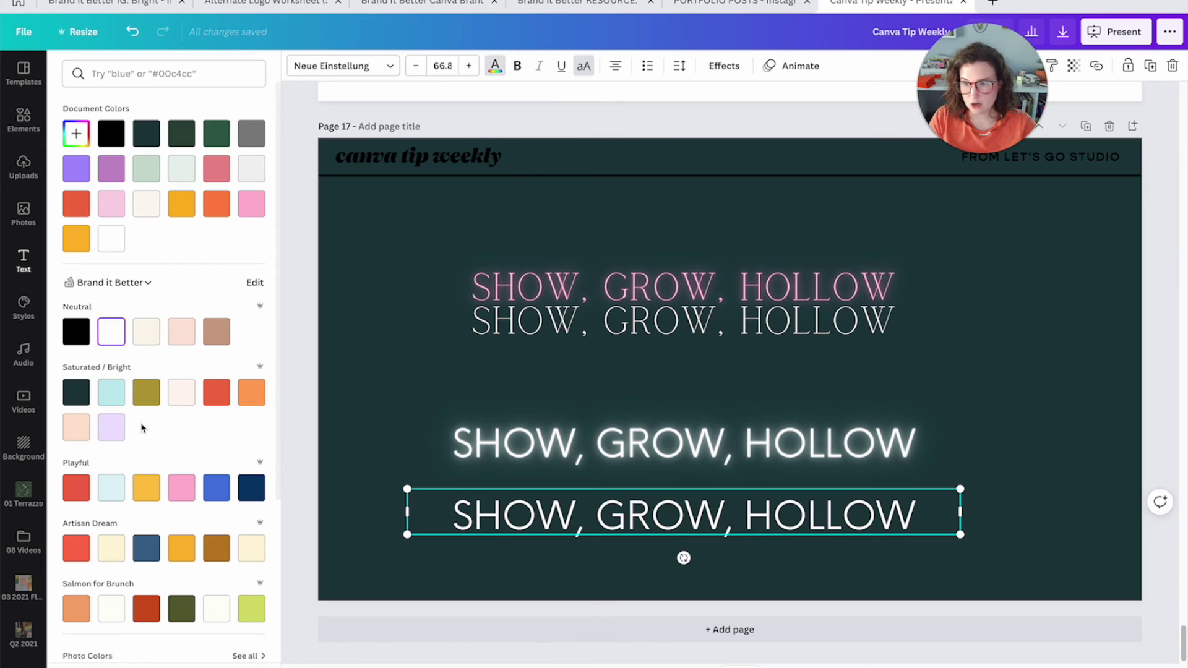
left_click(501, 443)
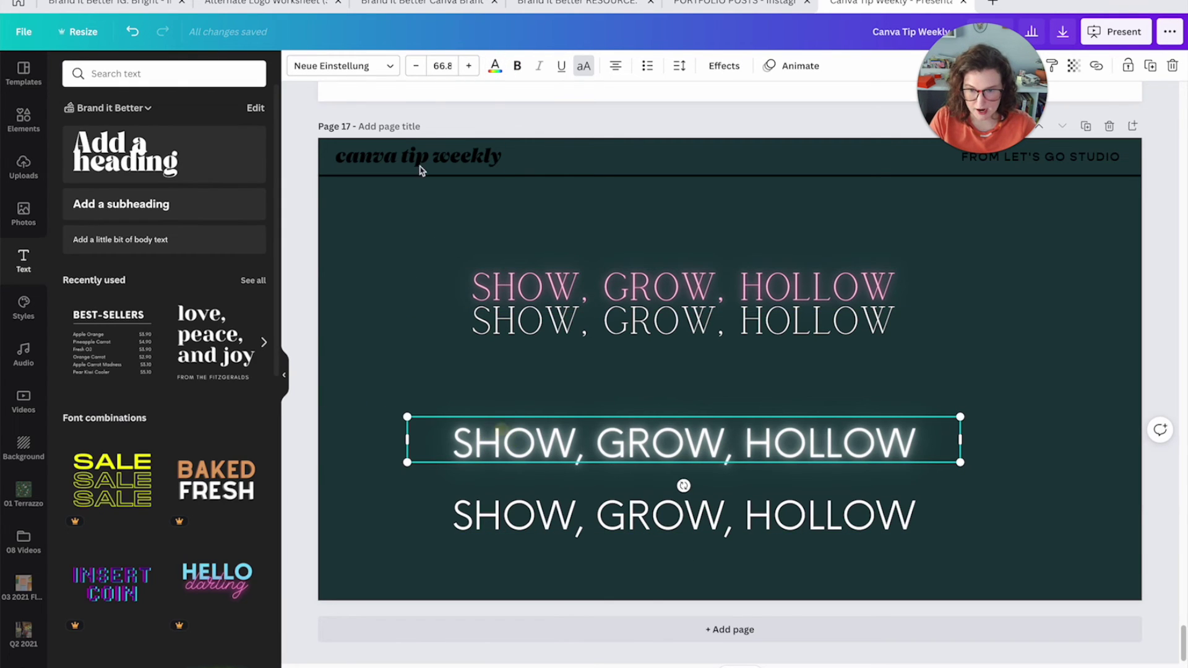
left_click(494, 65)
left_click(446, 320)
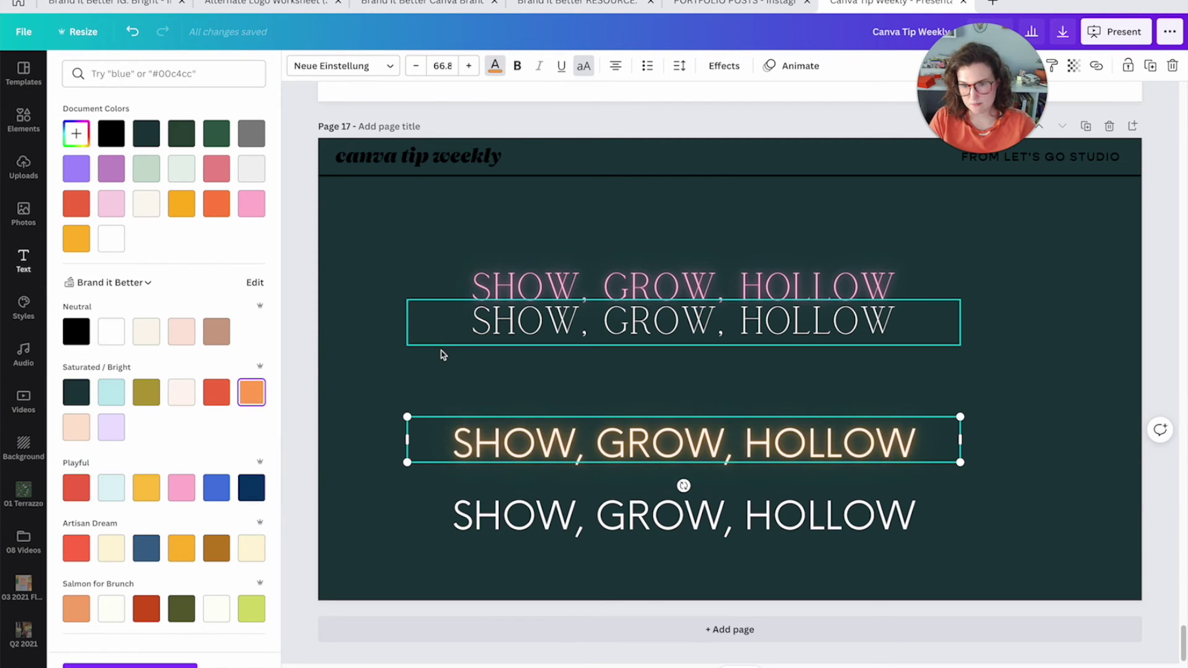
- Move the plain white line onto the orange line and place an orange copy below
left_click_drag(520, 515, 520, 444)
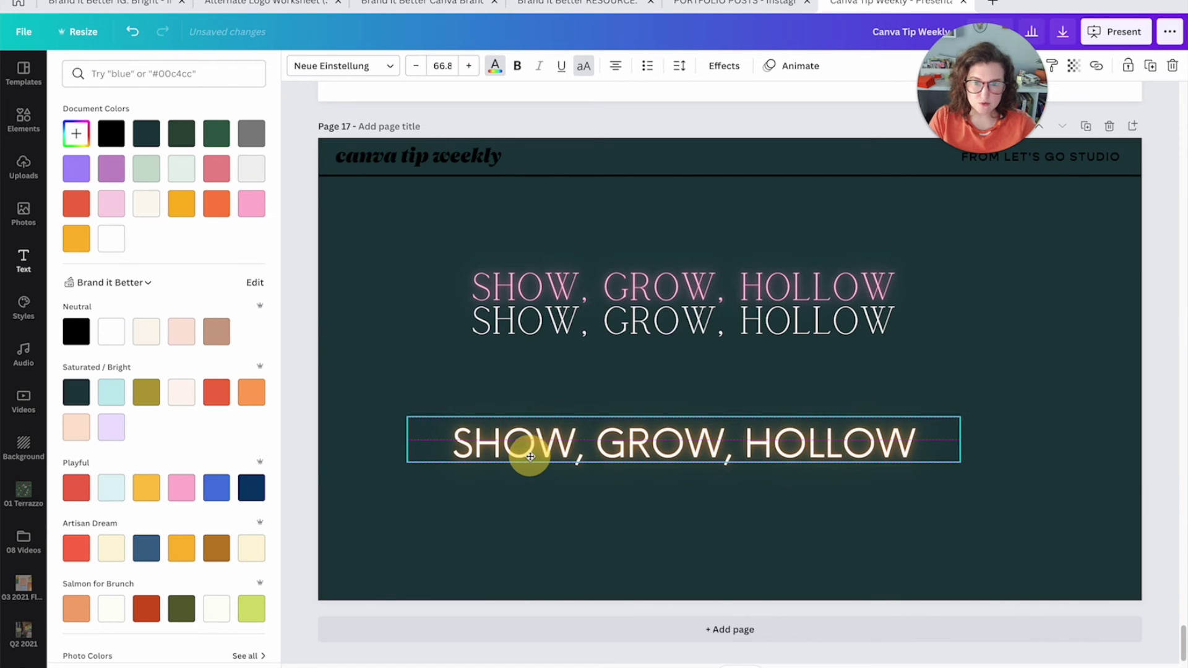
left_click(637, 527)
left_click_drag(584, 443, 593, 512)
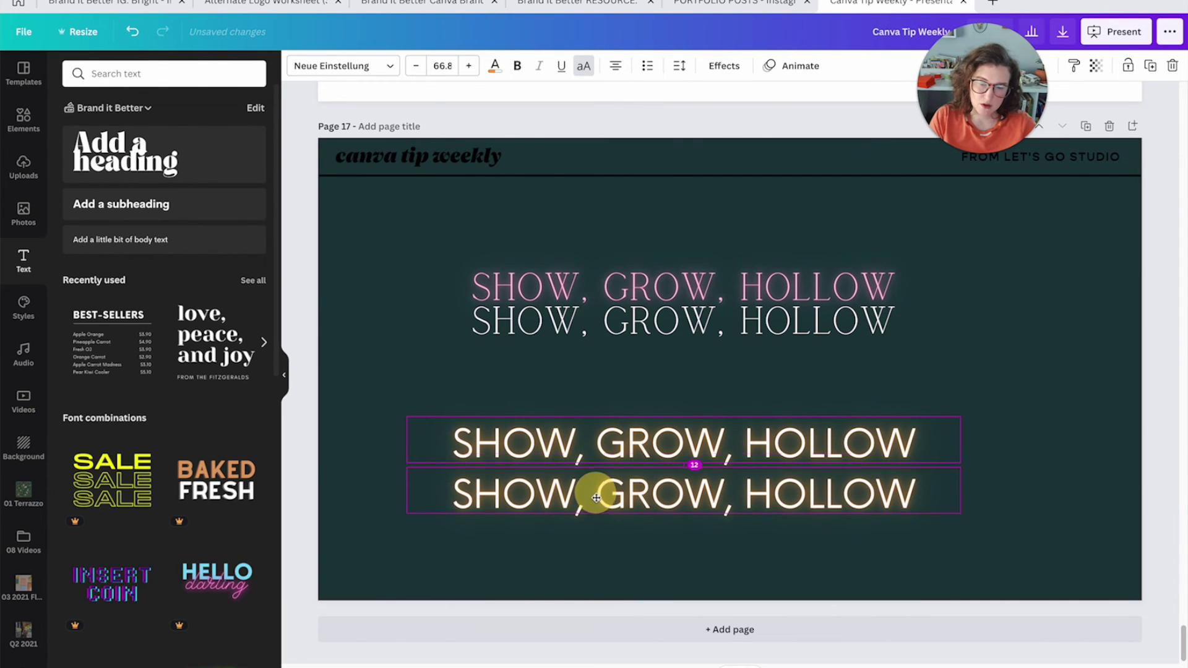
left_click(506, 576)
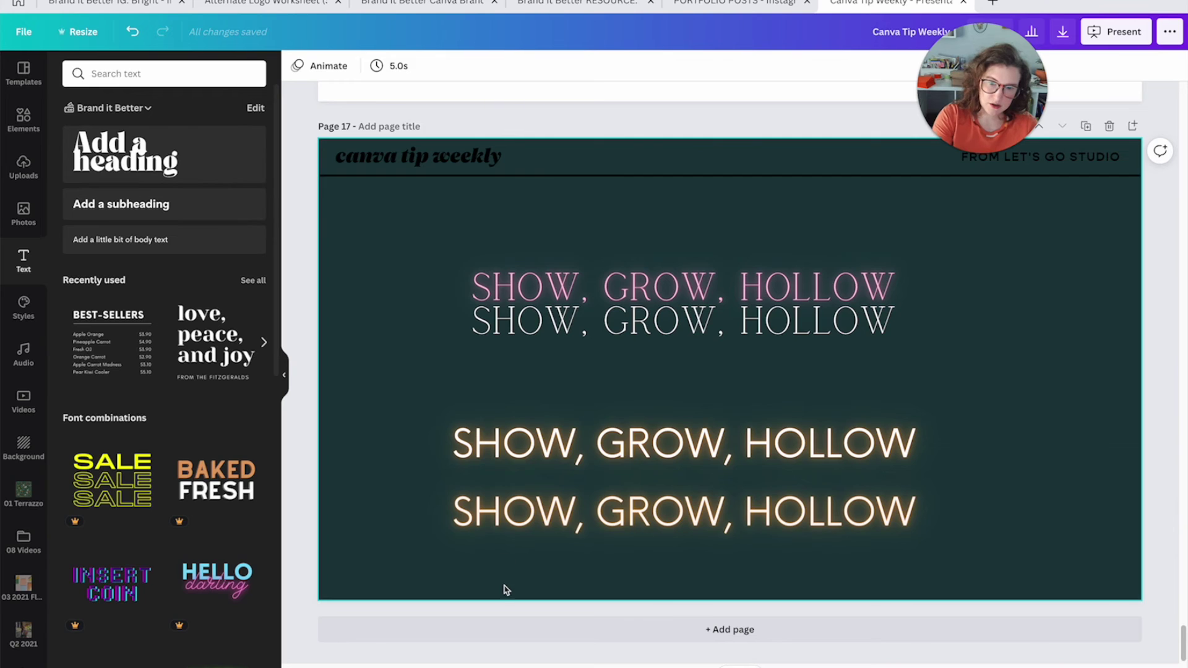
left_click(518, 444)
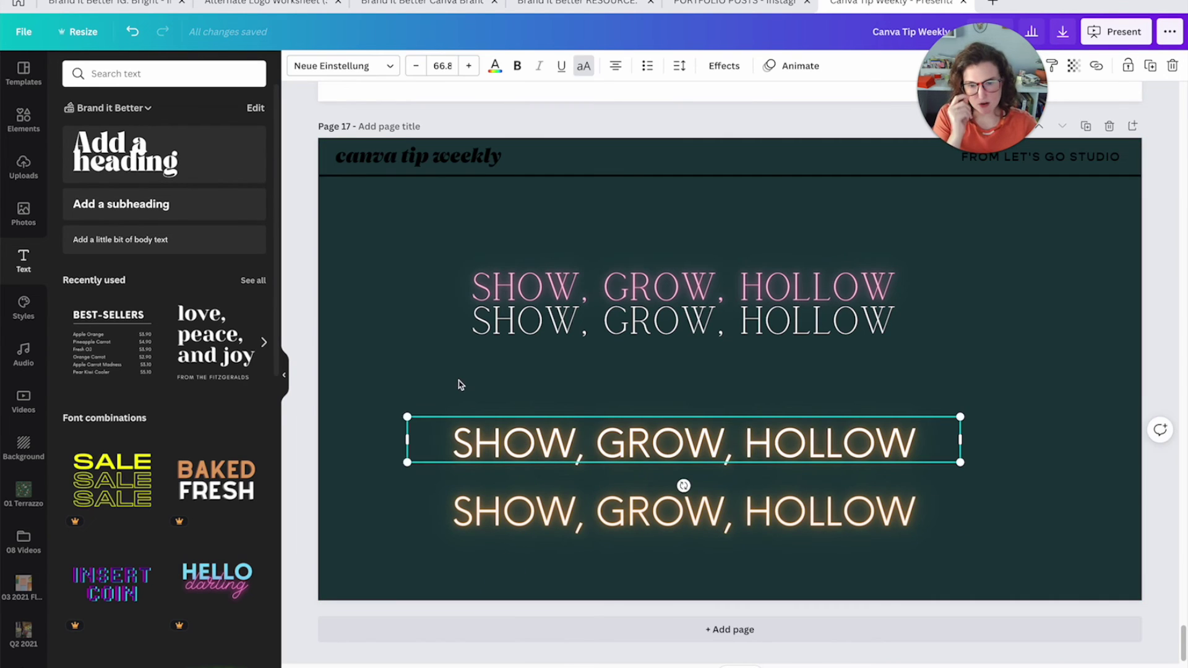
left_click(406, 393)
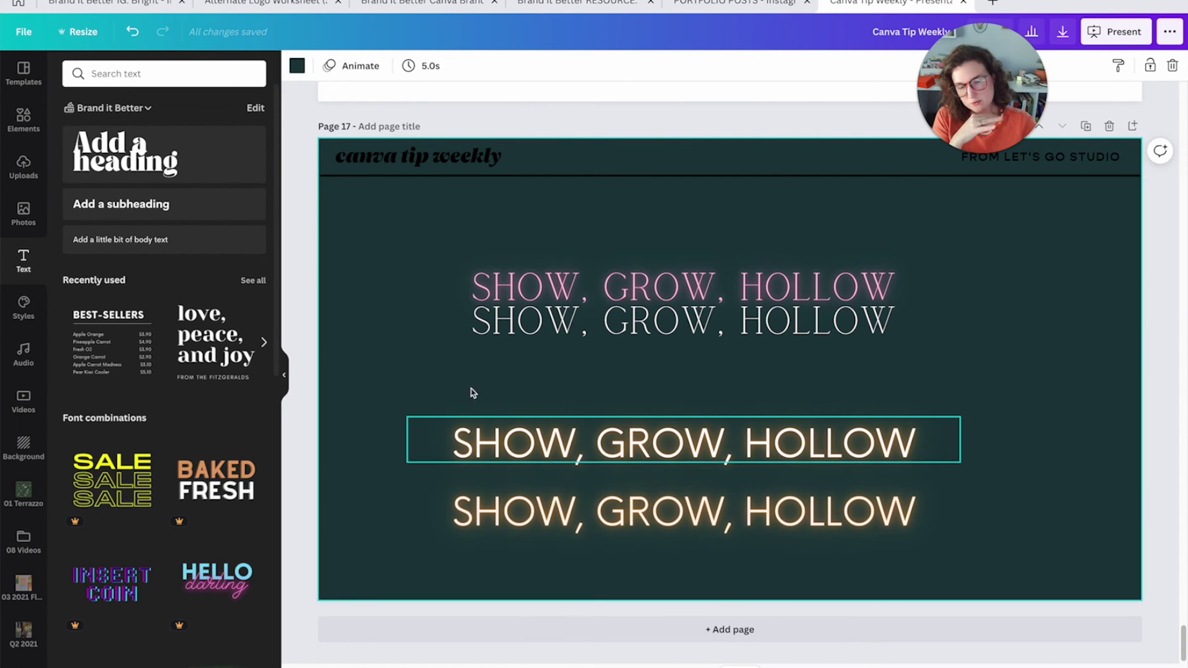
left_click_drag(427, 399, 631, 567)
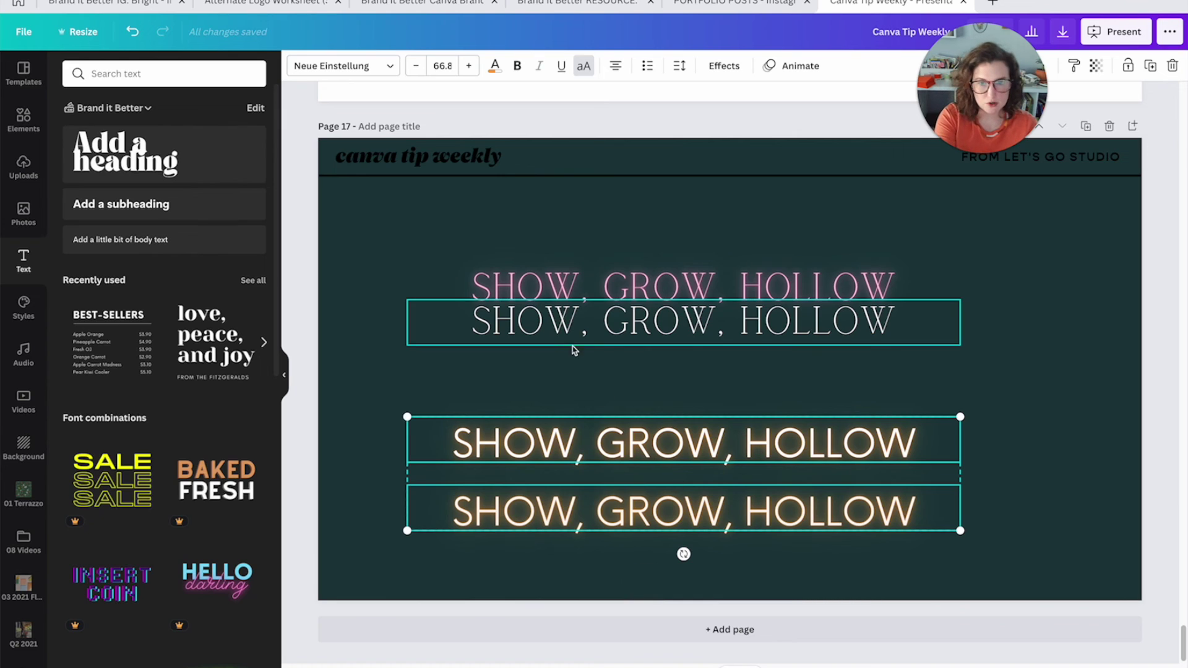
- Delete the white serif copy and the extra orange line
left_click(572, 325)
key("Delete")
left_click(605, 445)
key("Delete")
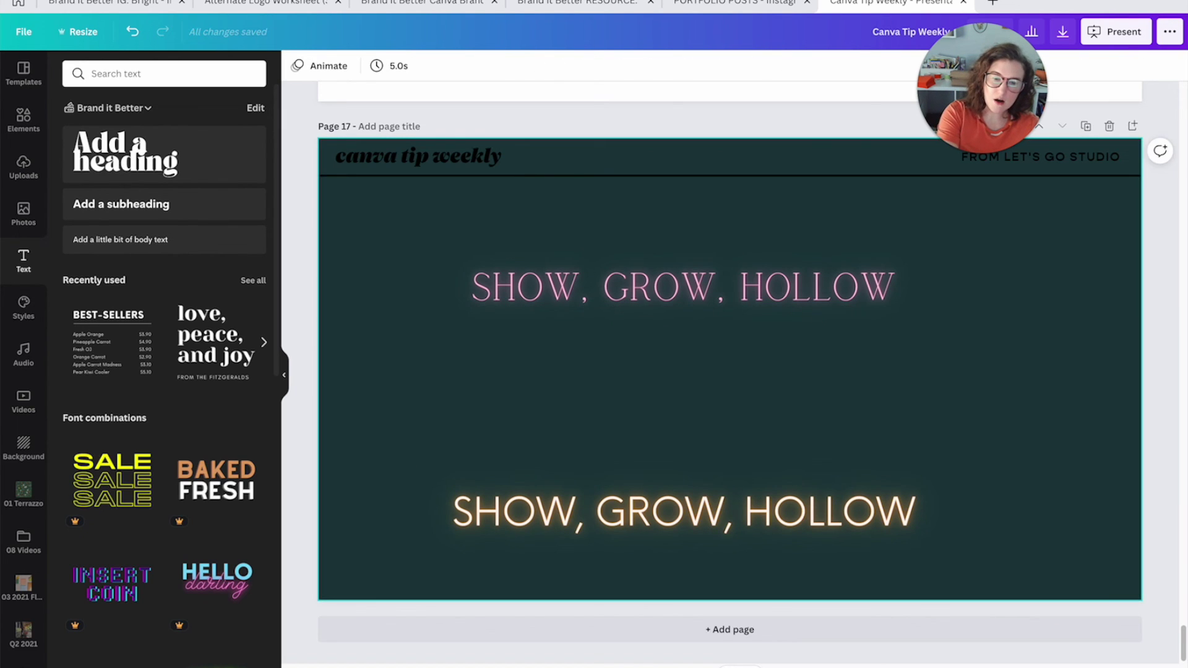
- Position the orange line below the pink line and duplicate it
left_click_drag(603, 508, 613, 348)
left_click(633, 427)
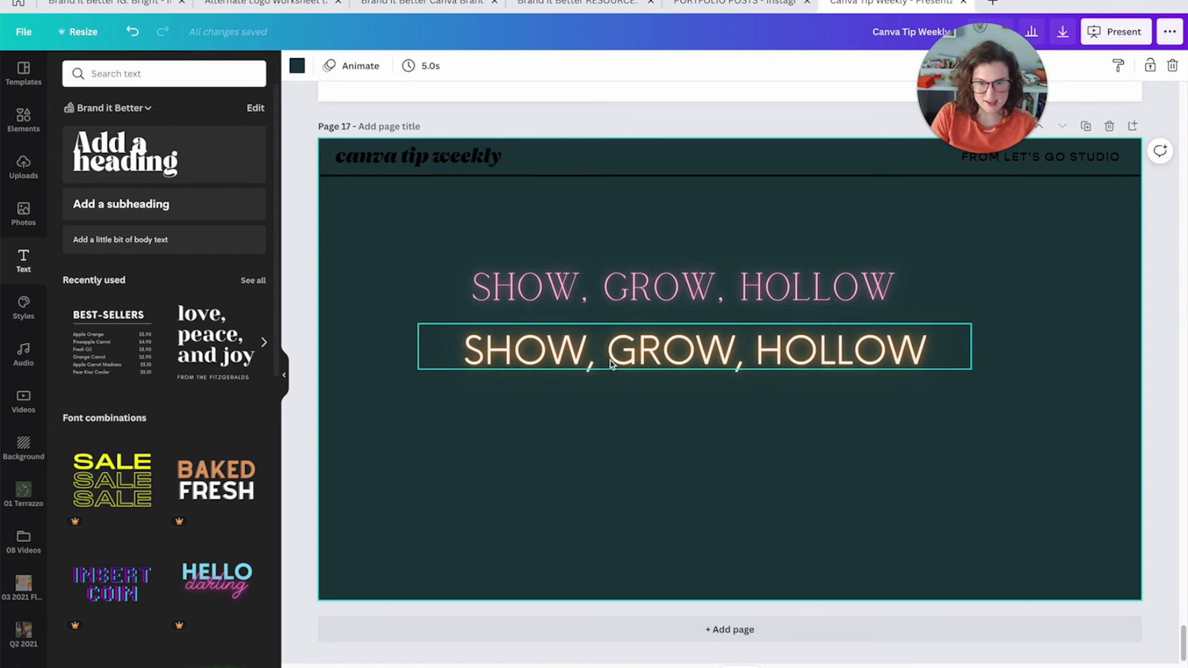
left_click_drag(631, 350, 640, 415)
left_click(660, 357)
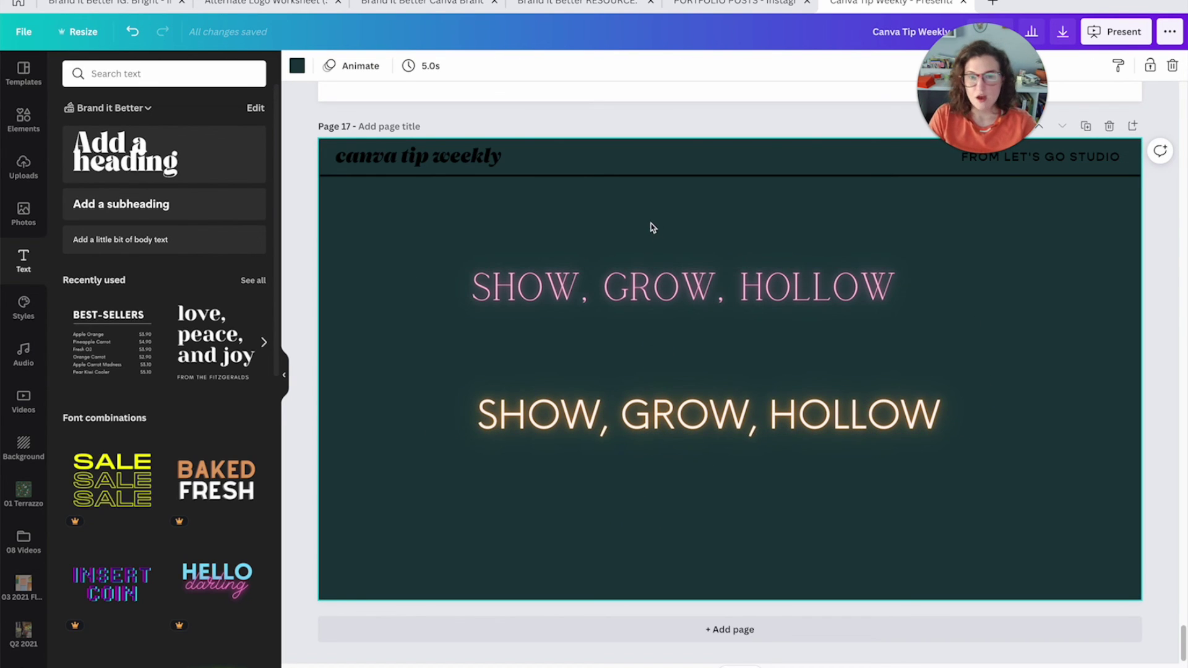
left_click(583, 408)
key("ctrl+d")
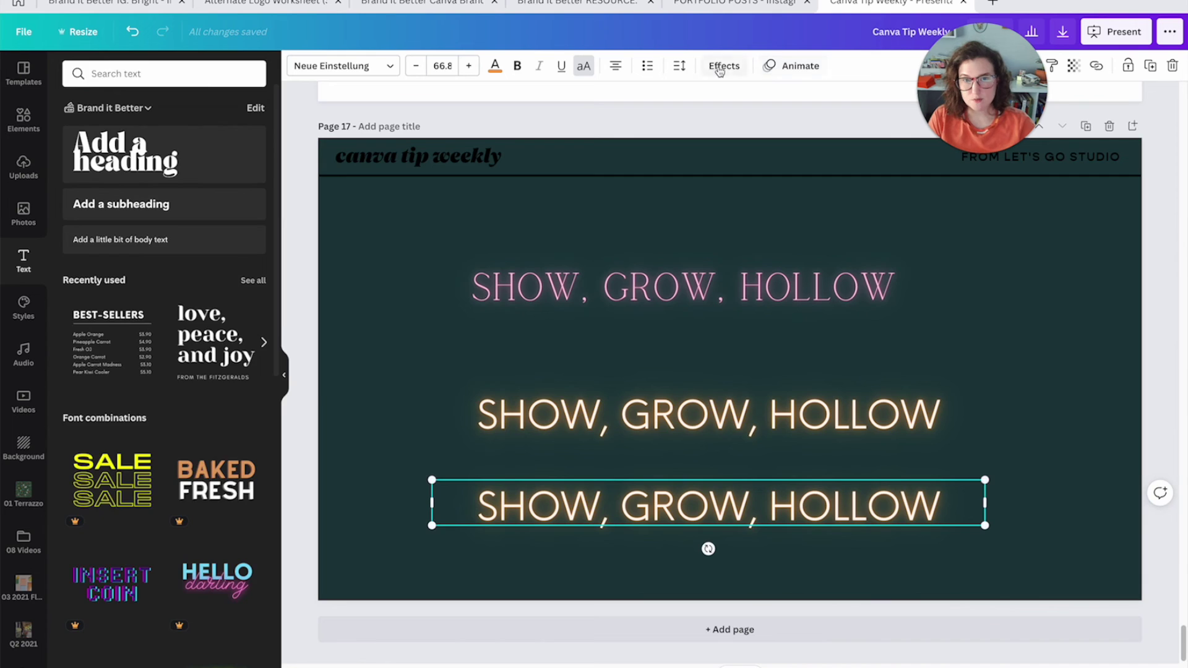
- Try Glitch, Splice, None and Shadow on the lower copy, settling on Lift
left_click(724, 66)
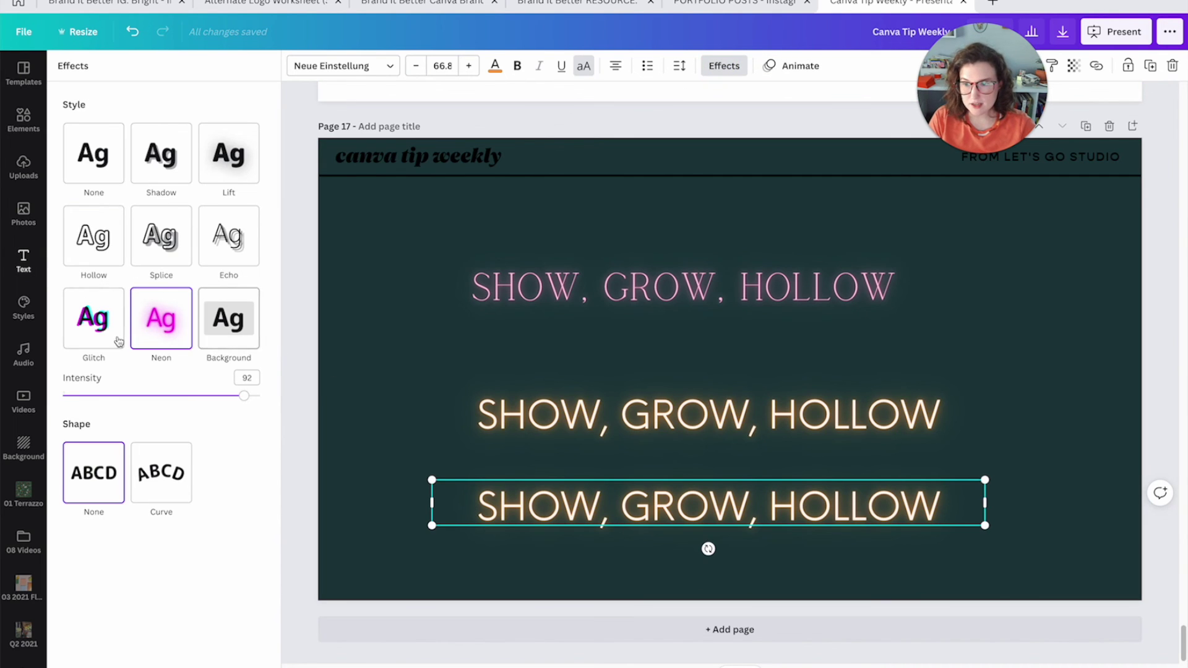
left_click(94, 321)
left_click(161, 237)
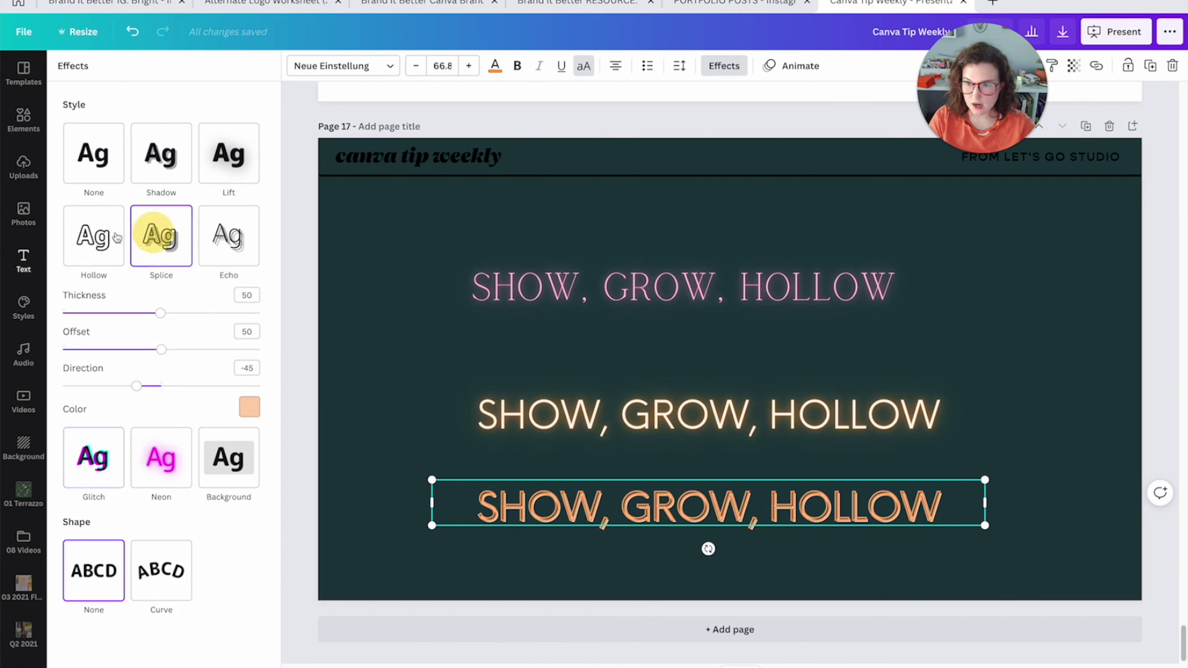
left_click(93, 154)
left_click(161, 153)
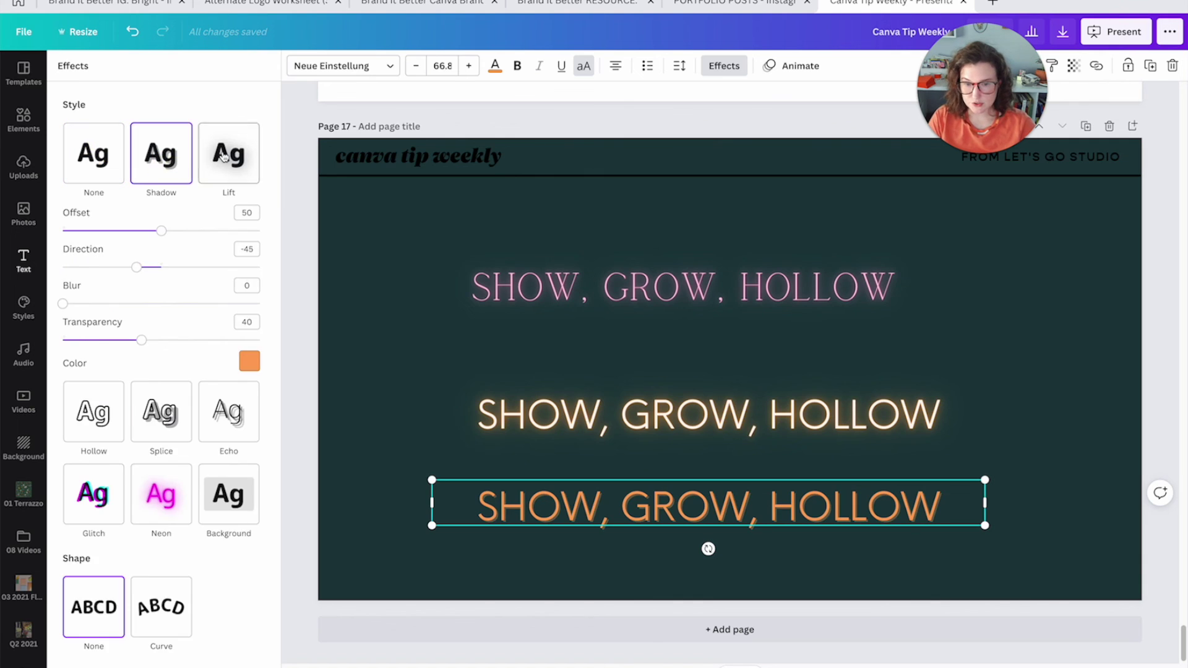
left_click(227, 153)
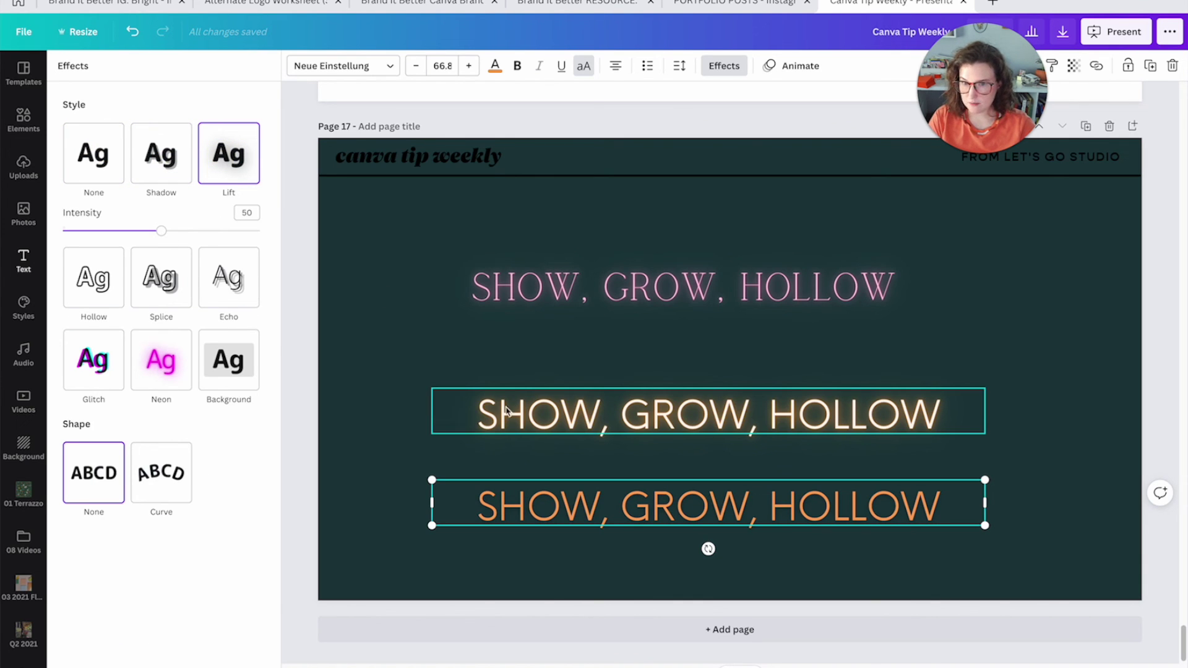
left_click(448, 415)
scroll(448, 427, "up", 1)
scroll(449, 427, "up", 5)
scroll(448, 428, "up", 3)
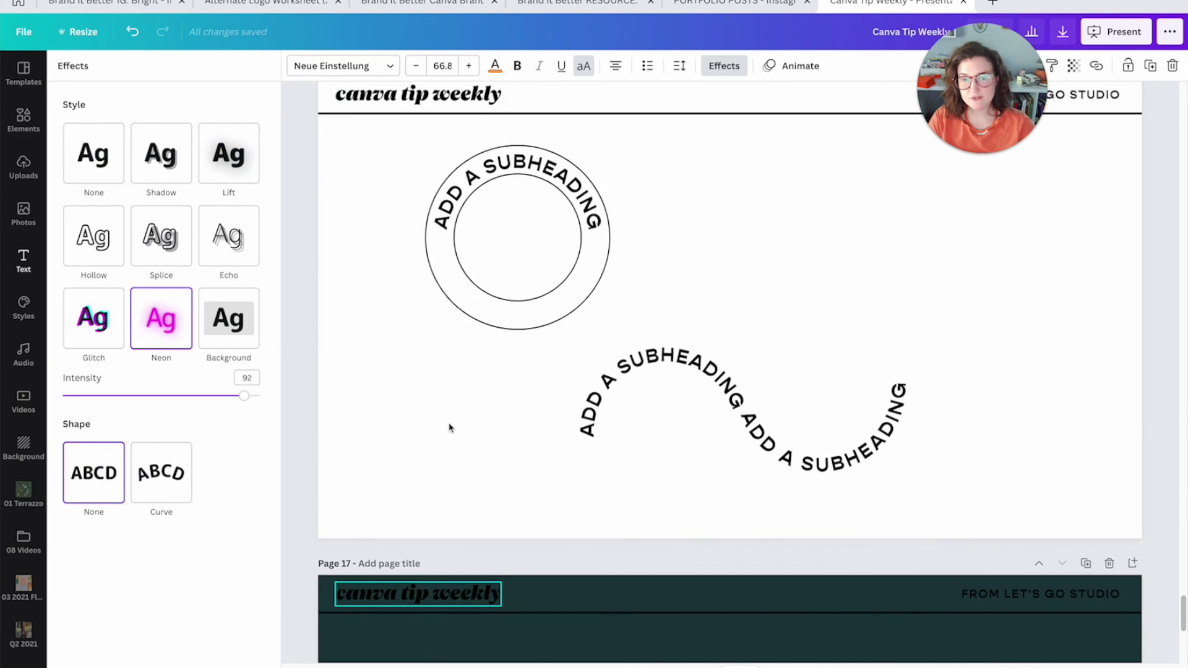
scroll(454, 427, "up", 1)
scroll(458, 428, "up", 3)
scroll(458, 428, "up", 5)
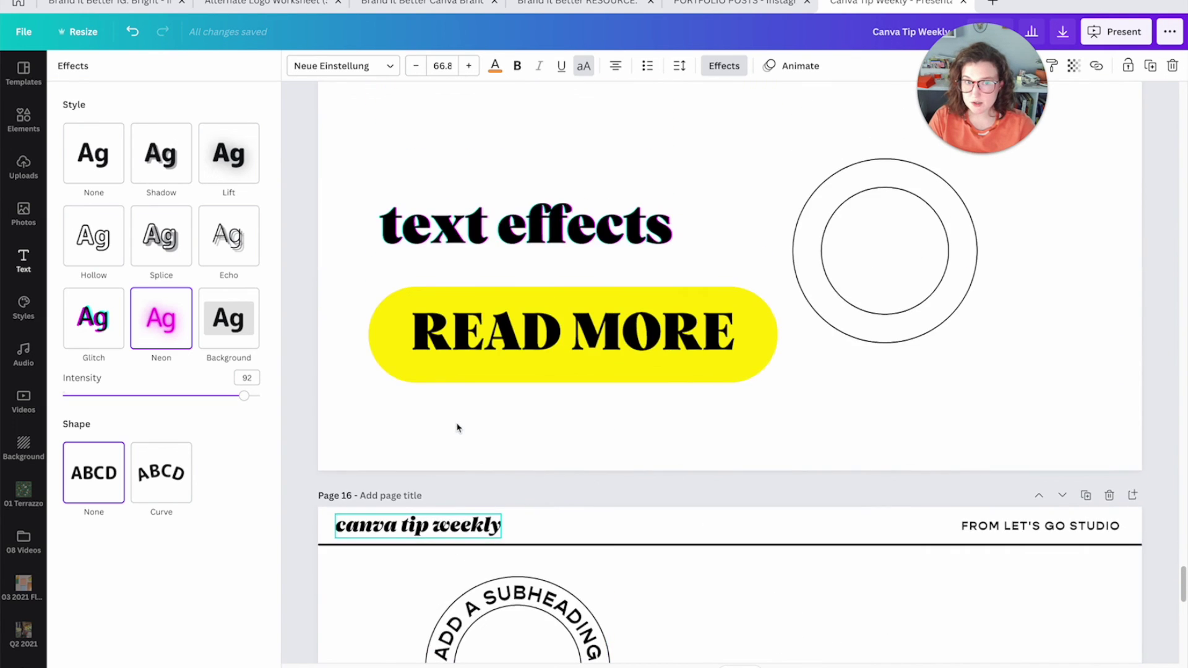
scroll(458, 428, "up", 2)
scroll(457, 427, "up", 2)
- Make the 'text effects' heading hollow with a thinner outline
left_click(485, 328)
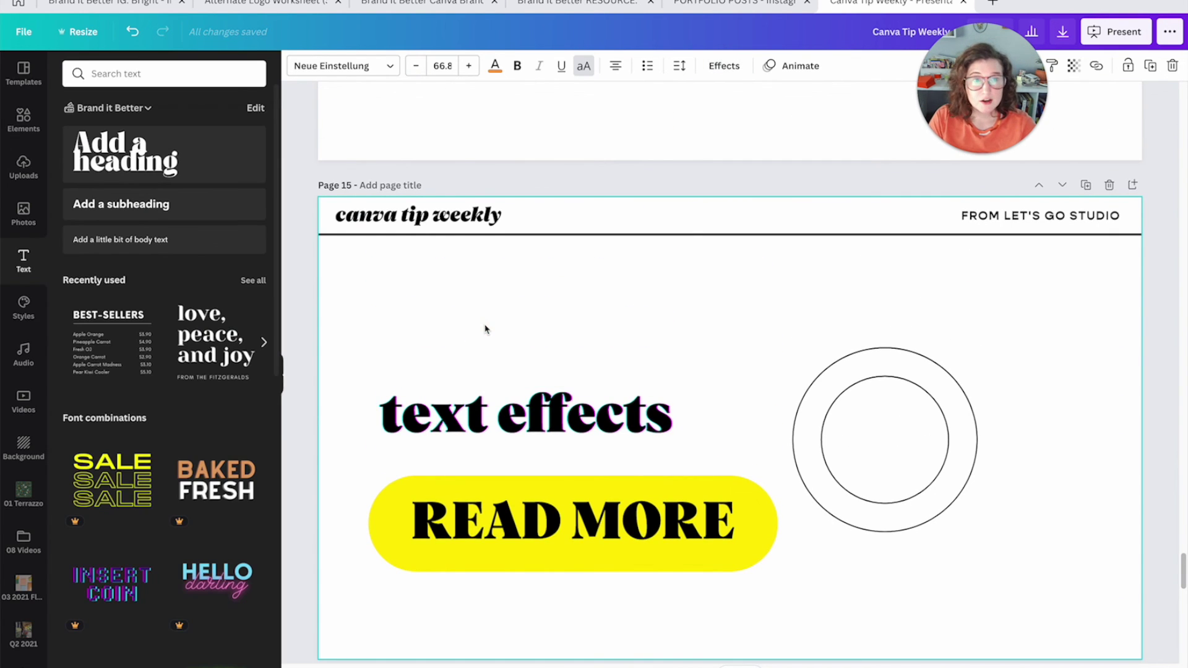
scroll(485, 329, "down", 1)
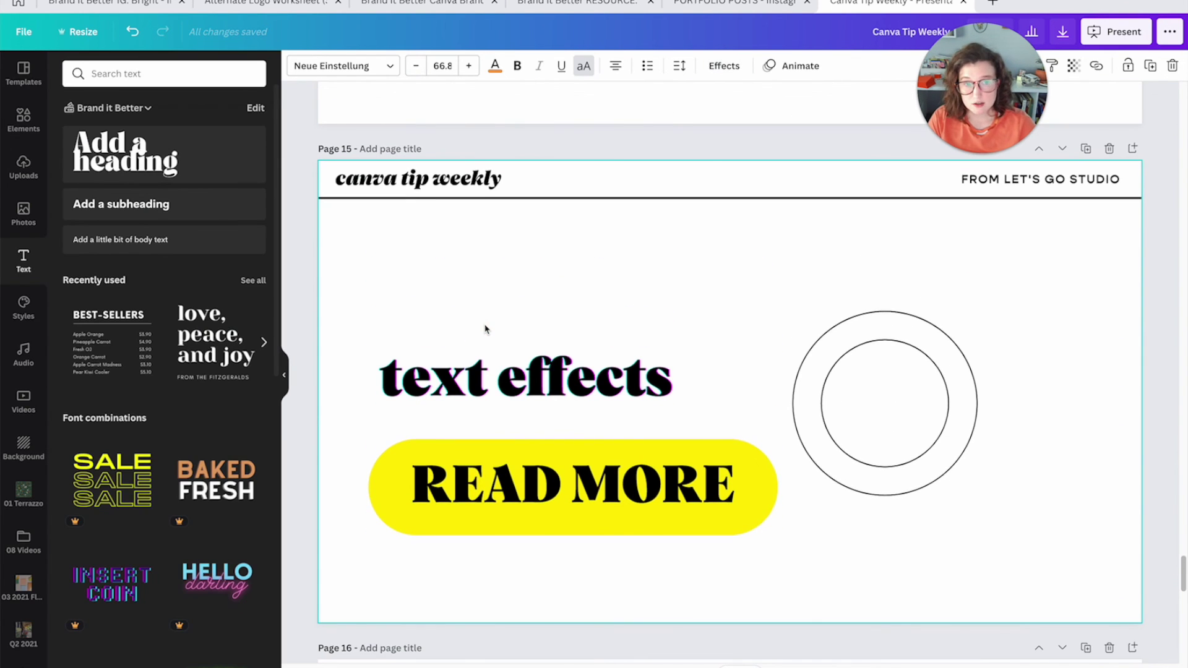
left_click(505, 361)
left_click(722, 65)
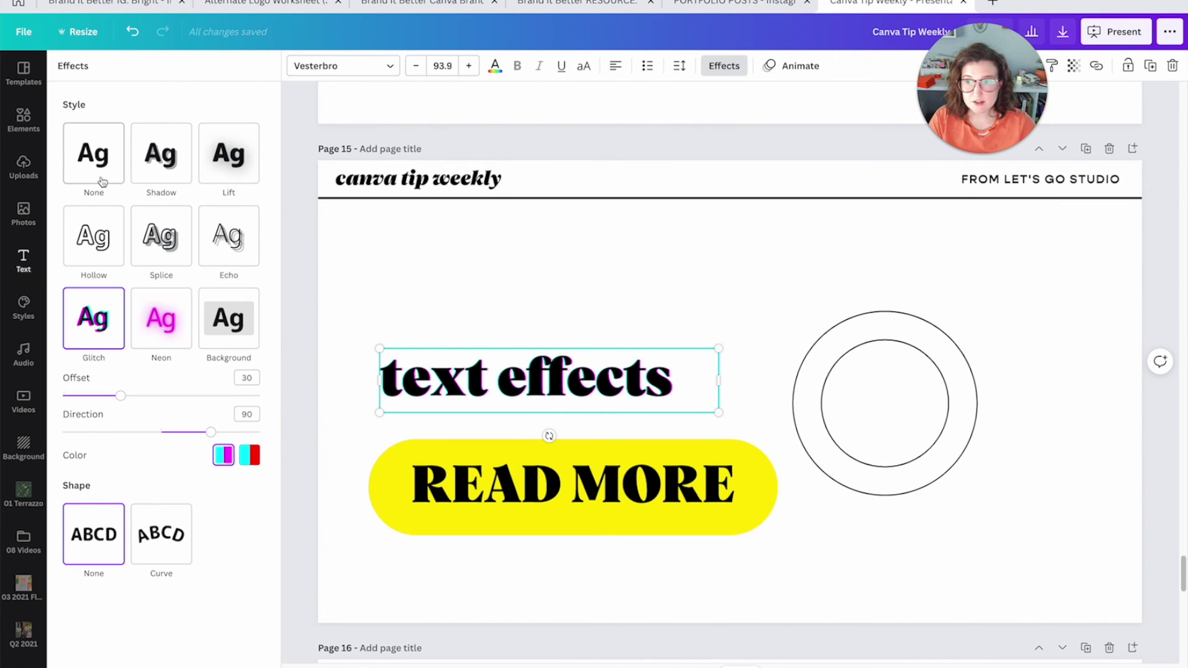
left_click(93, 236)
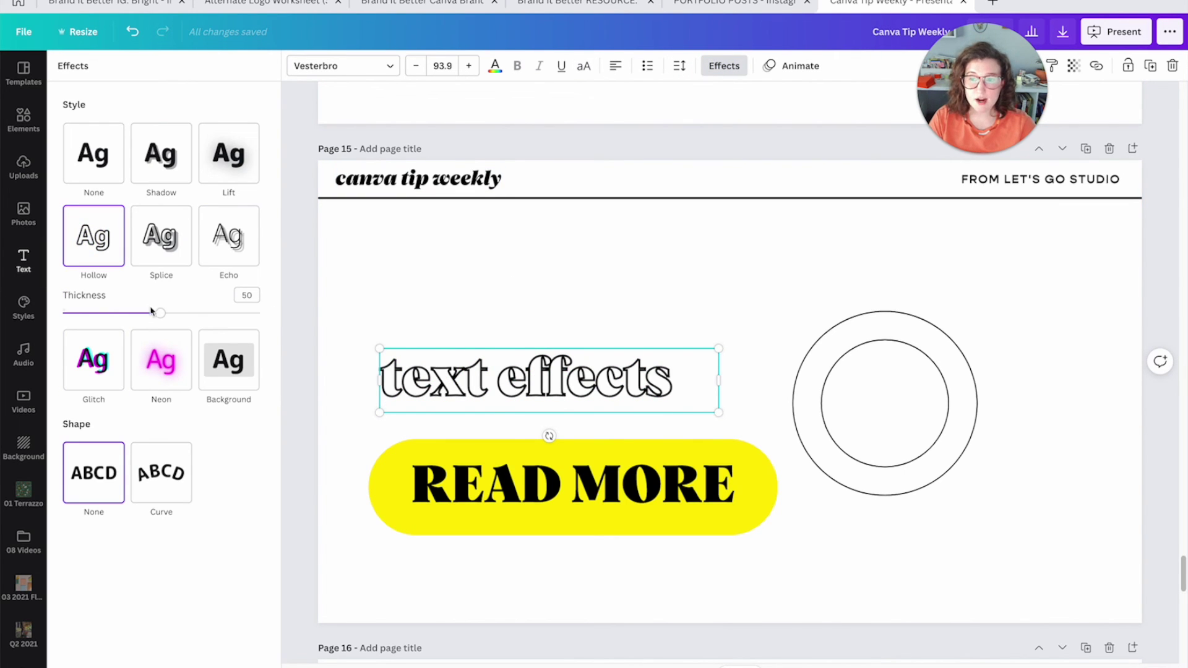
left_click_drag(157, 311, 119, 314)
left_click(701, 308)
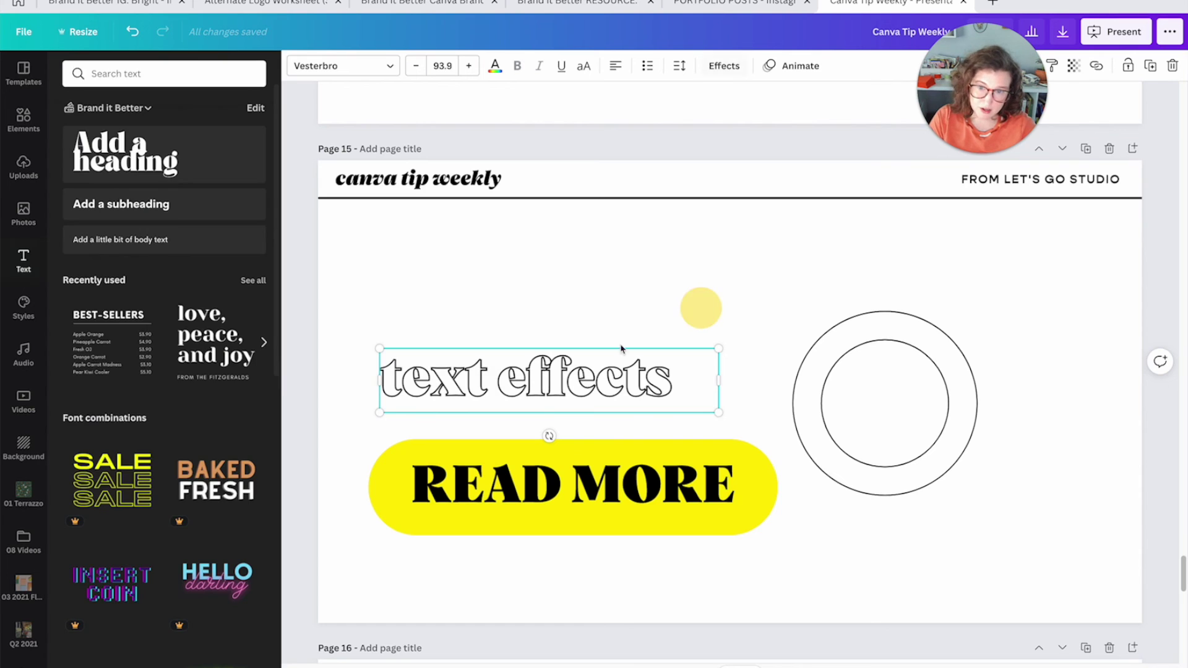
- Copy the curved subheading into the circle, rotate it, then delete the copy
left_click(835, 409)
scroll(826, 426, "down", 5)
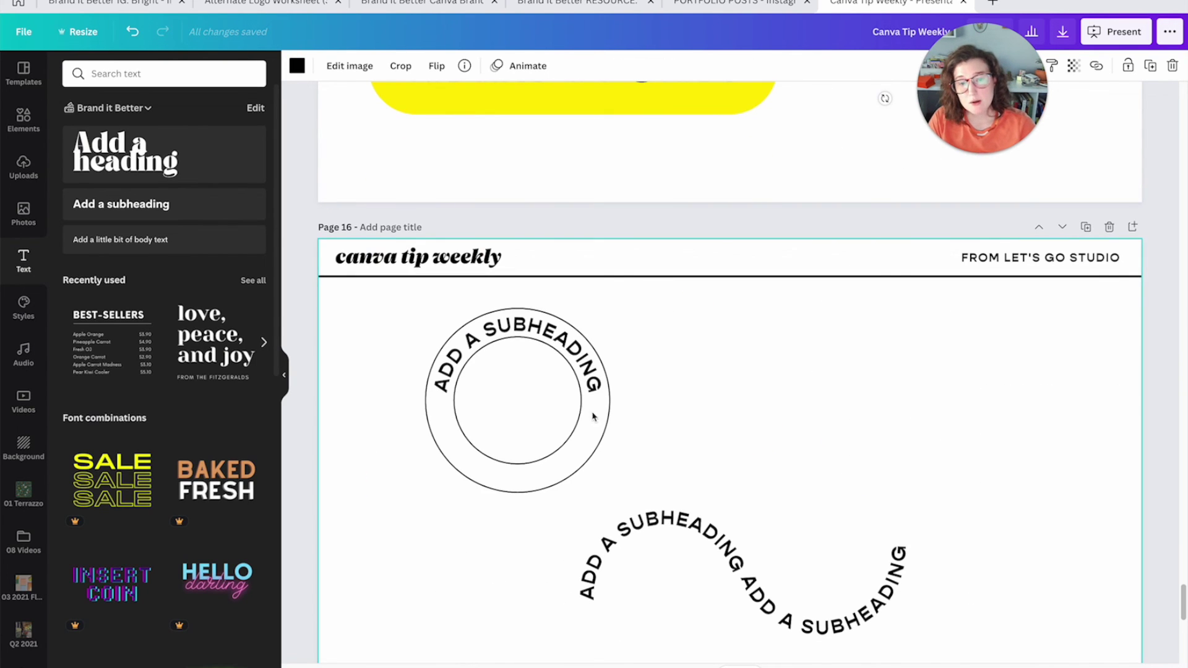
left_click(557, 344)
left_click_drag(557, 344, 557, 412, "alt")
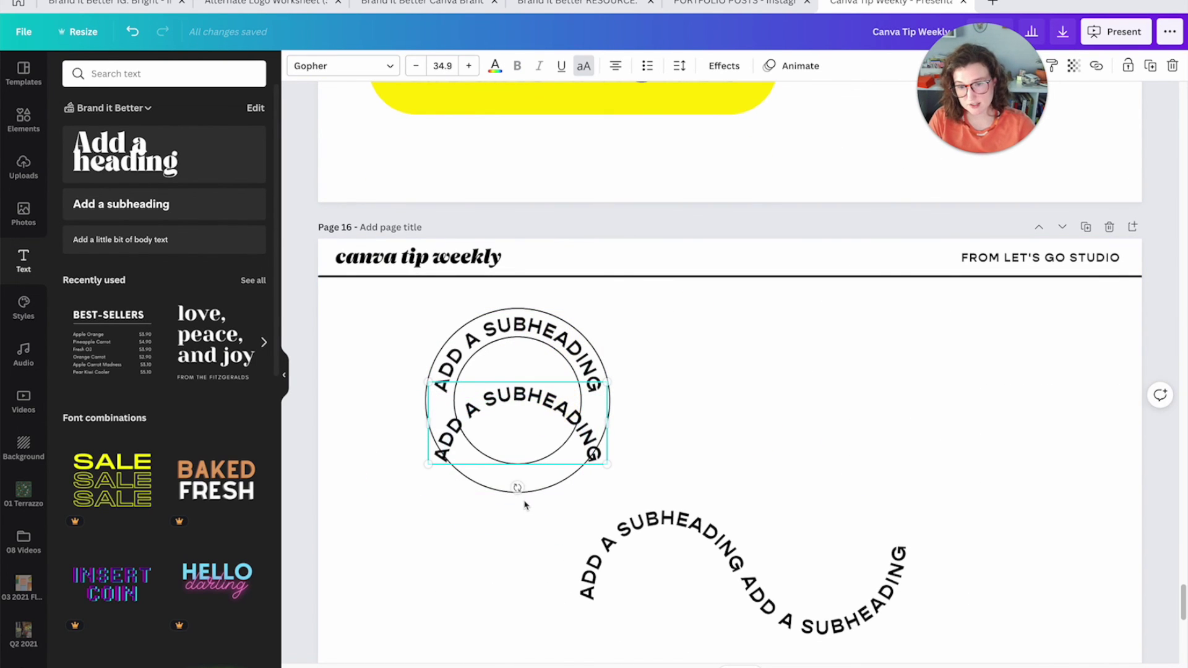
left_click_drag(517, 489, 619, 389)
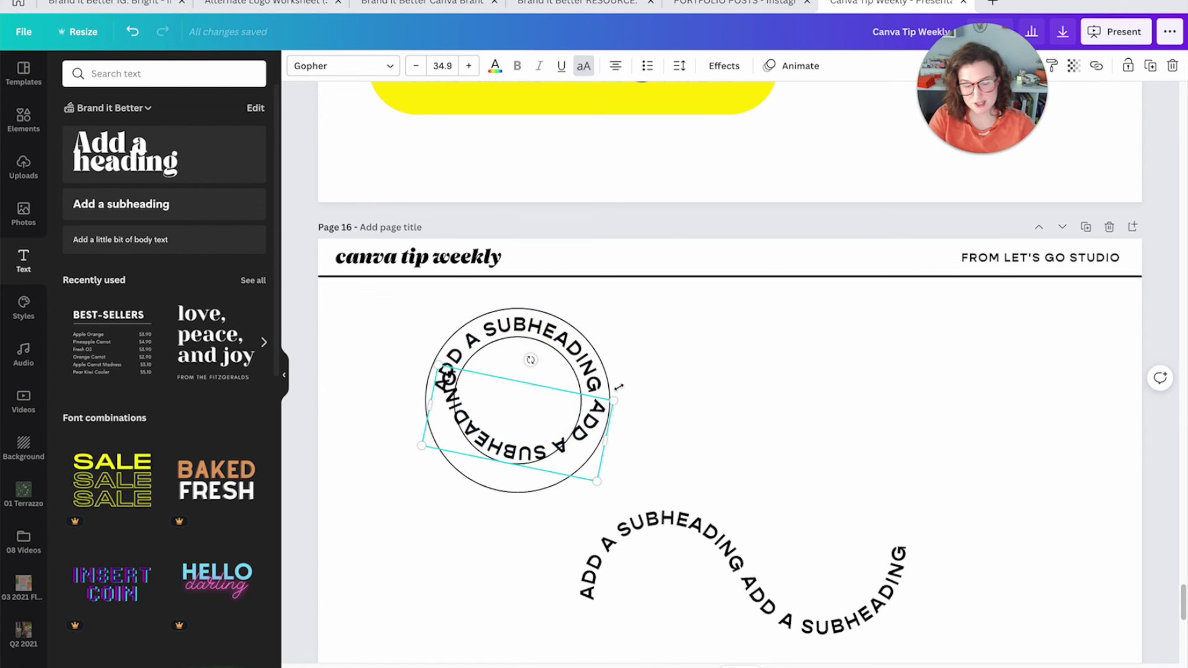
key("Delete")
scroll(654, 456, "down", 5)
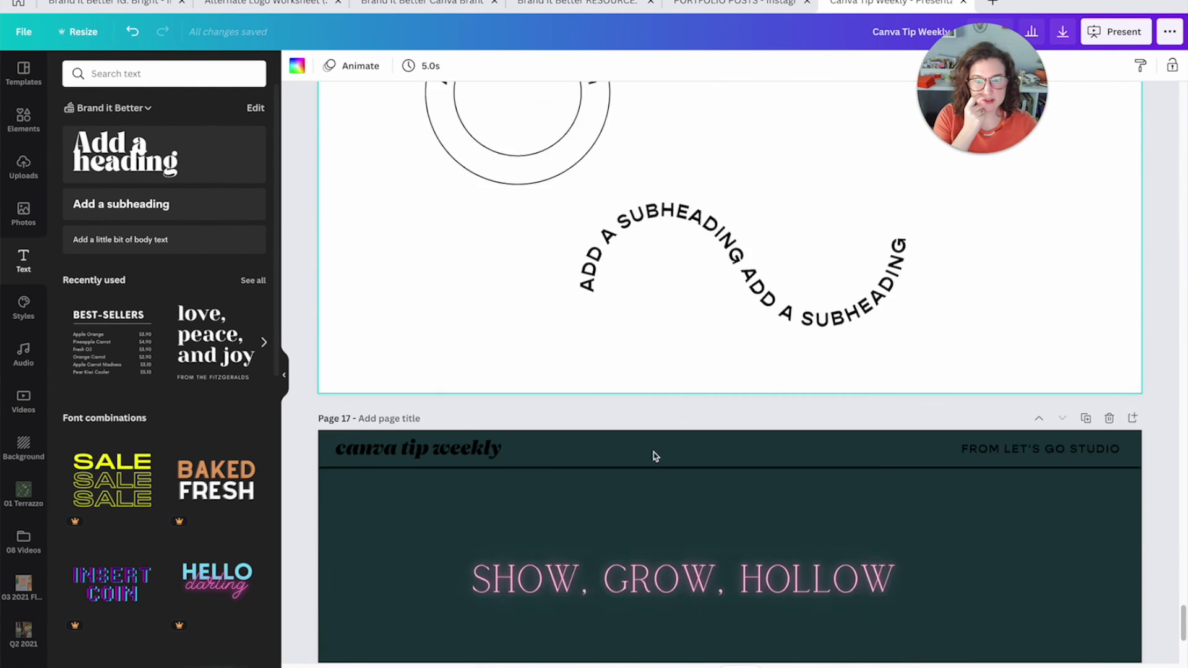
scroll(650, 445, "down", 5)
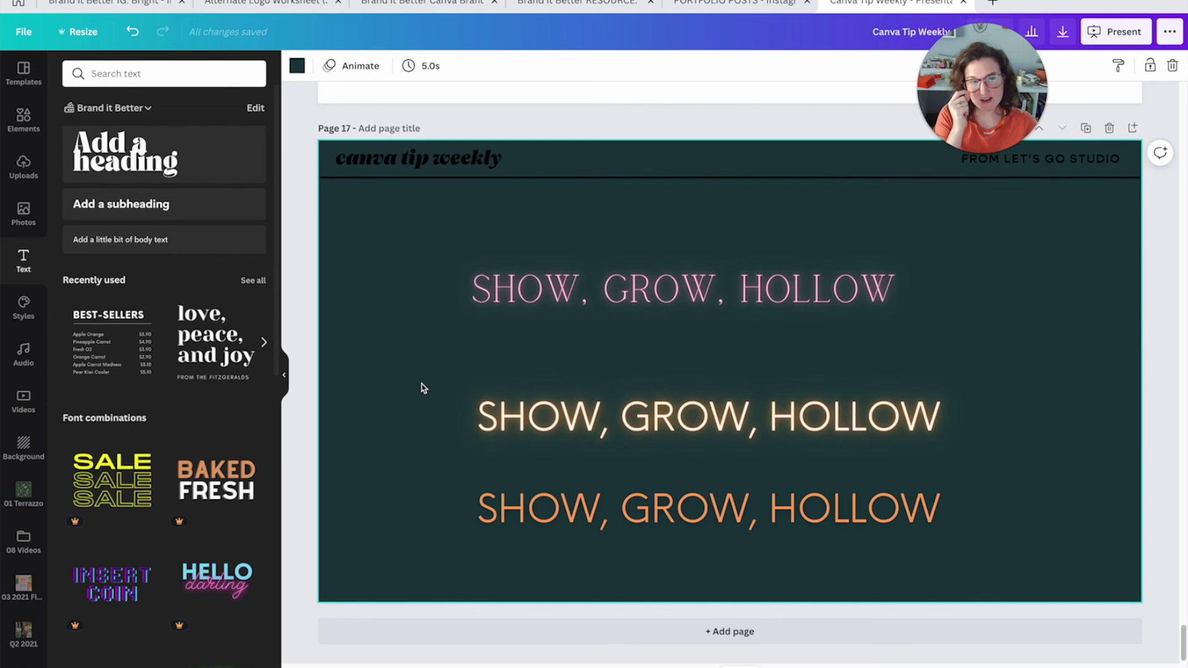